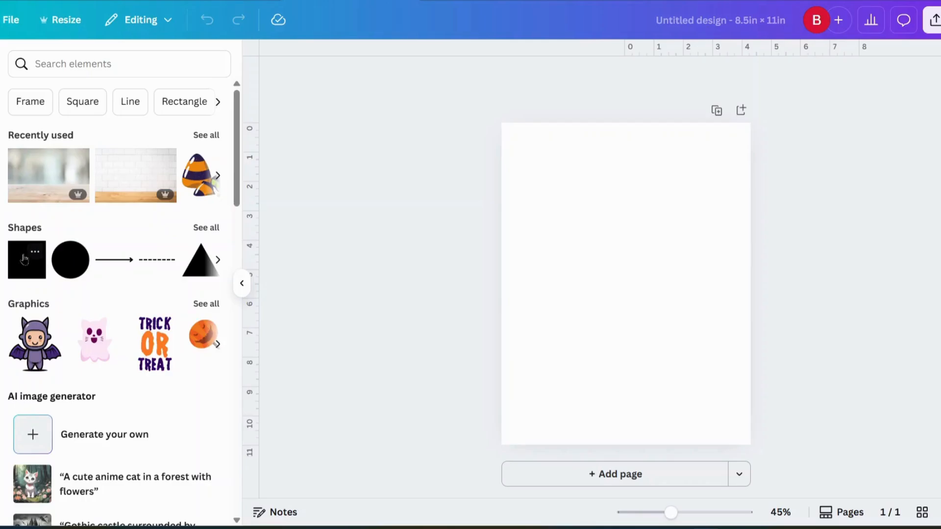
Add a square, move it near the page top, make it shorter, and fill it light green.
click(24, 258)
drag(624, 281, 691, 213)
drag(637, 240, 633, 212)
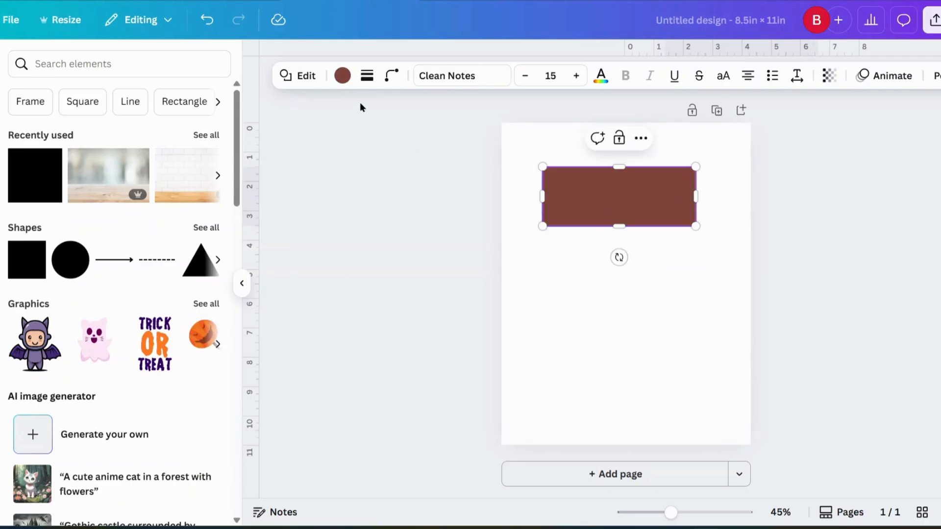
click(341, 79)
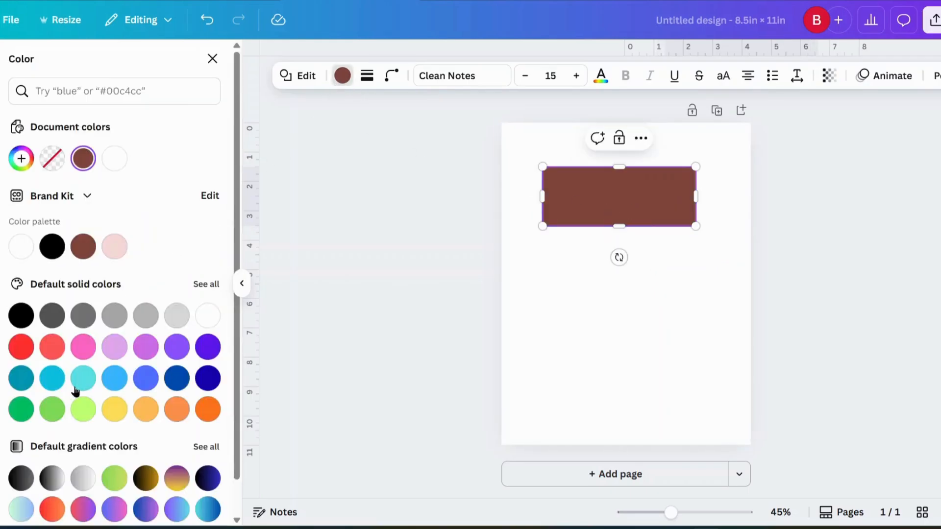
click(53, 414)
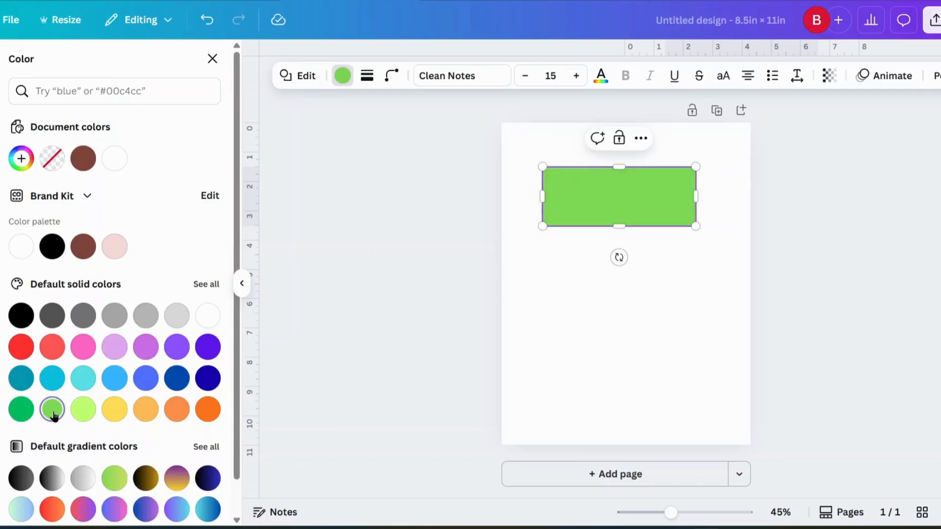
drag(640, 206, 640, 196)
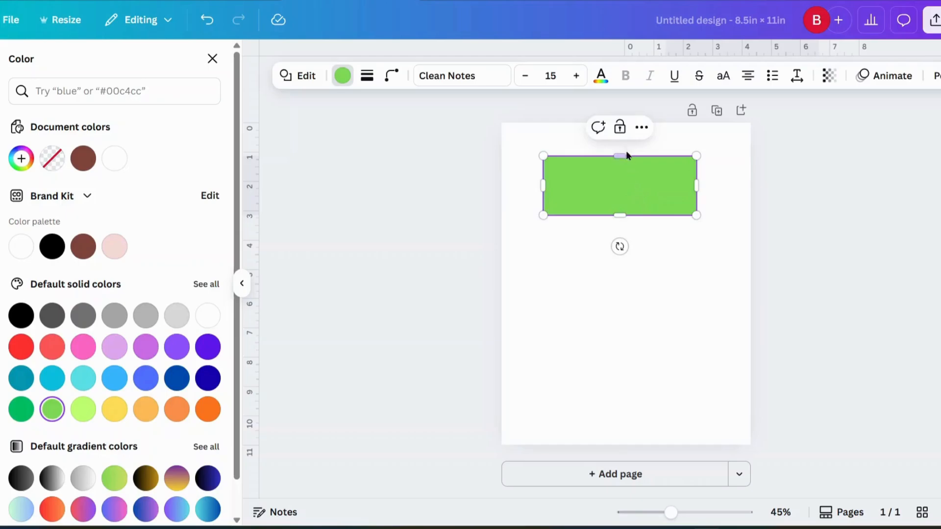
Duplicate the green rectangle and place the copy directly beneath the original.
right_click(647, 202)
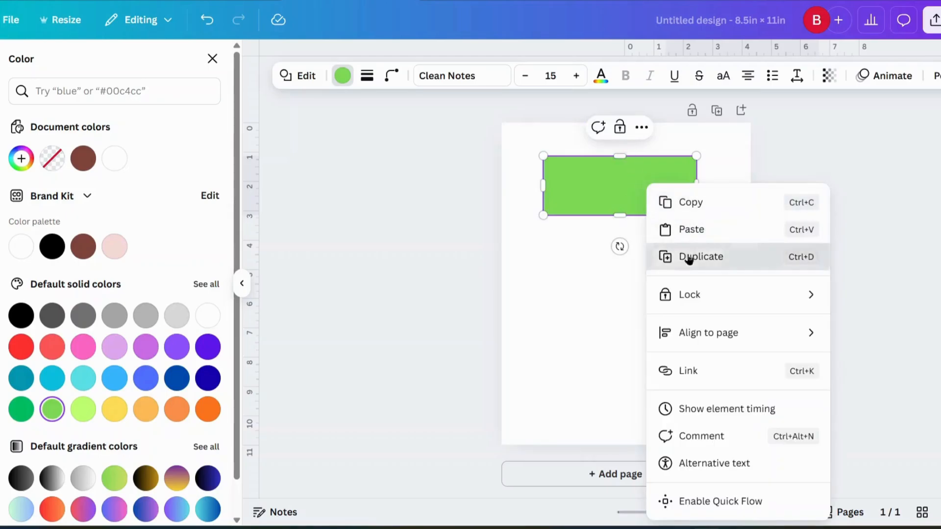
click(689, 256)
drag(669, 196, 653, 250)
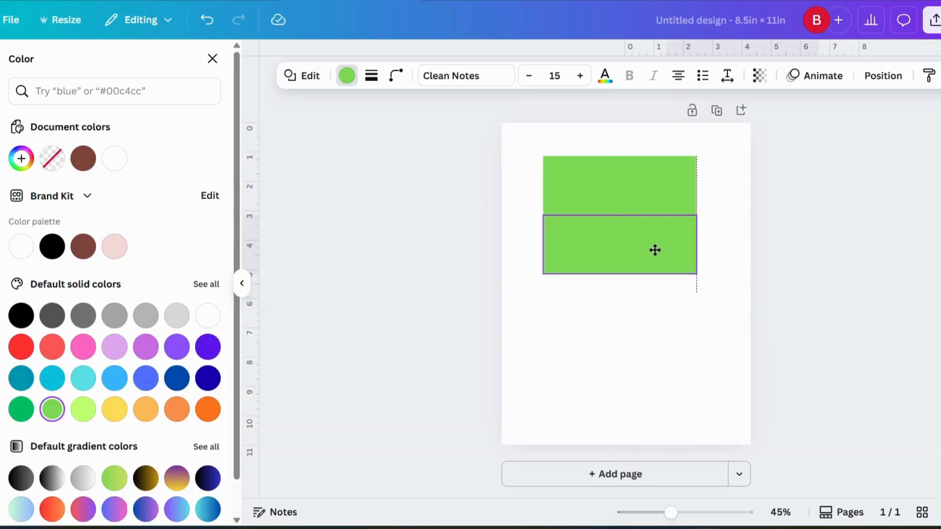
drag(655, 250, 655, 250)
click(674, 312)
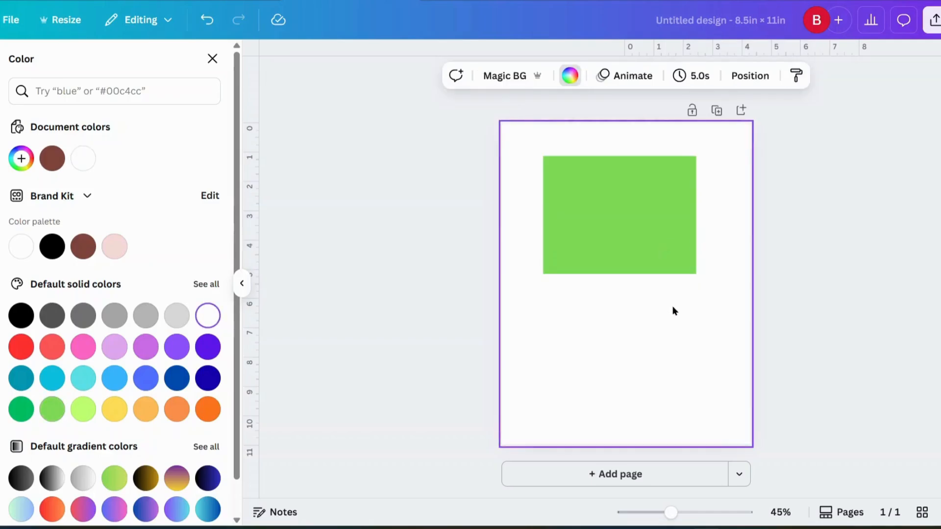
Group both green rectangles into one block and shift it slightly left and up.
drag(522, 128, 733, 311)
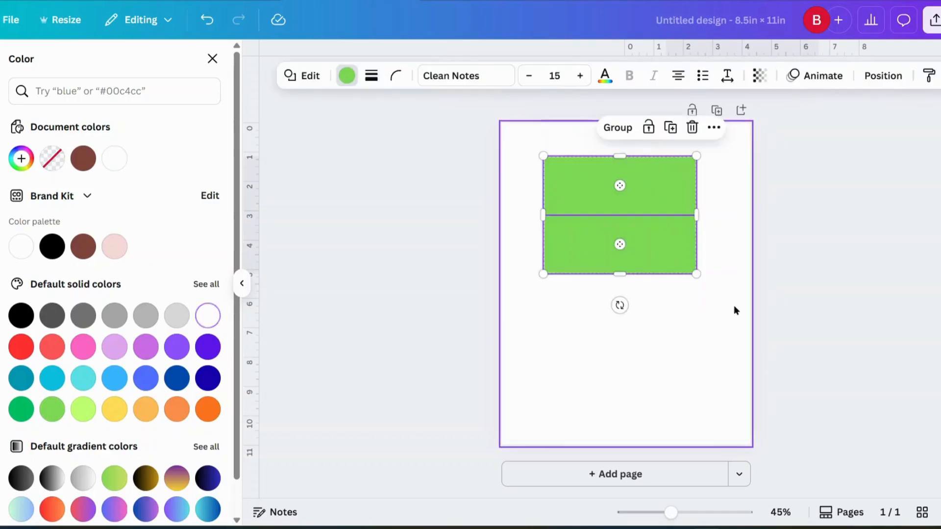
click(576, 128)
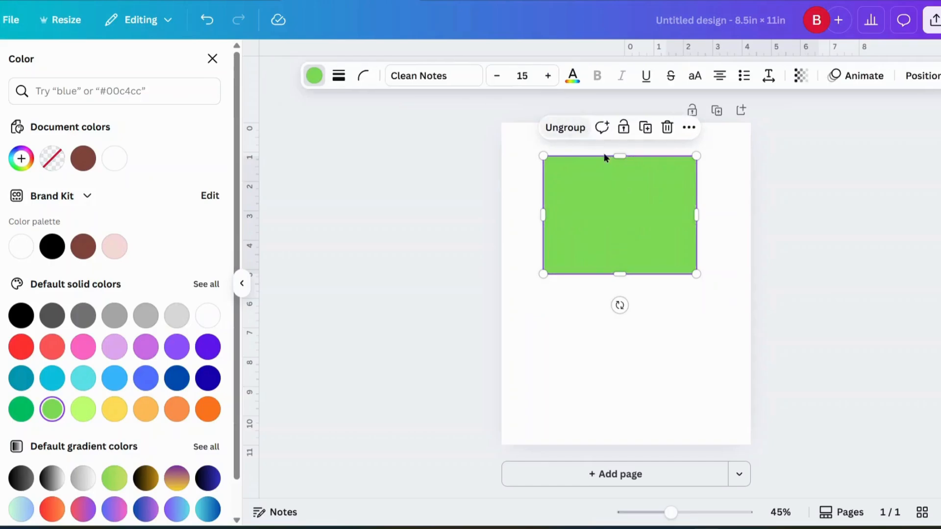
mouse_move(592, 178)
mouse_down()
mouse_move(575, 176)
mouse_move(598, 182)
mouse_move(580, 182)
mouse_up()
click(654, 329)
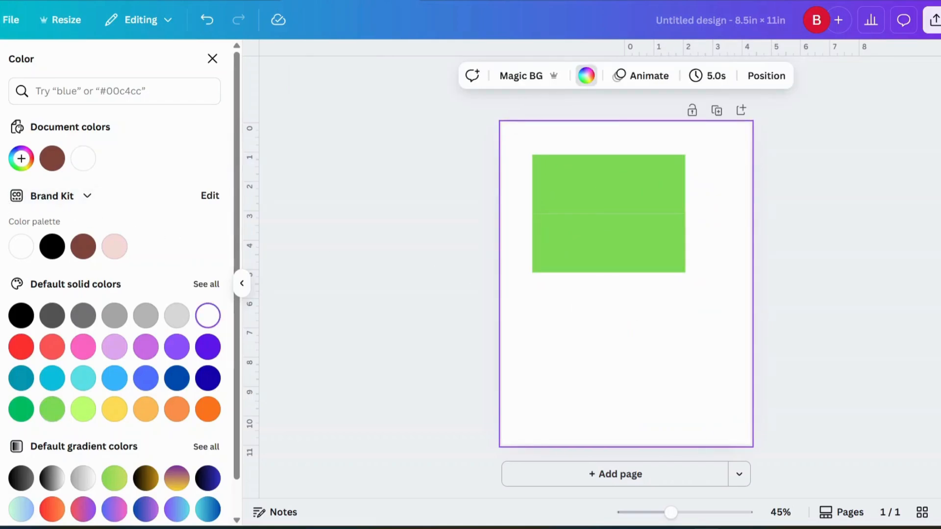
click(1, 109)
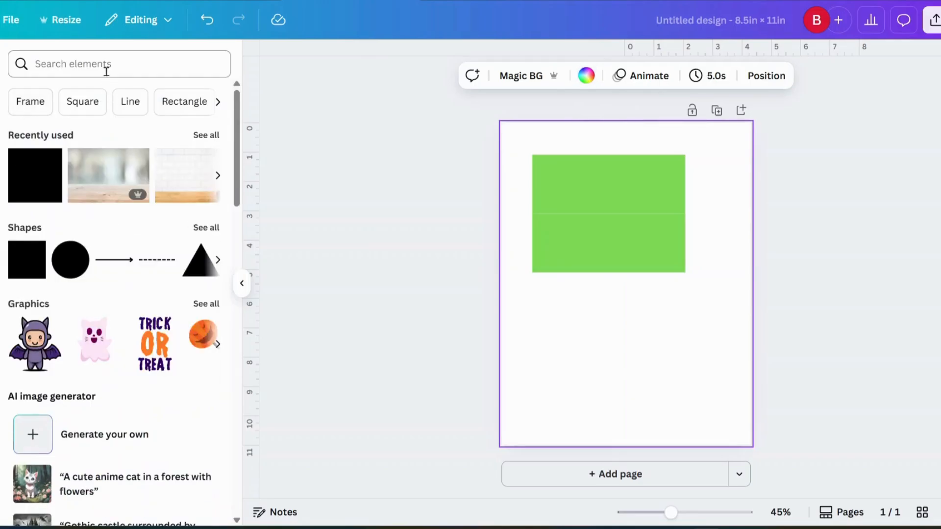
Search elements for 'Halloween images', filter to Free, and list all Graphics results.
click(106, 71)
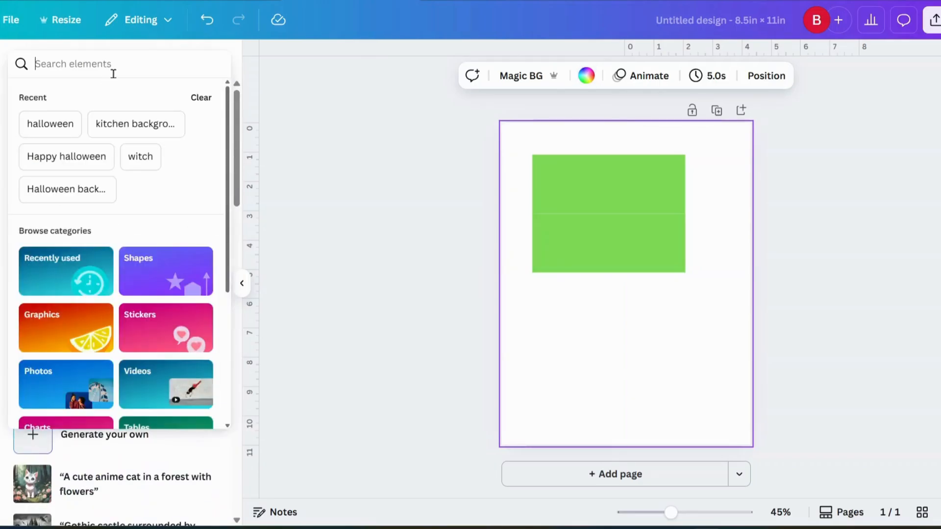
text(Halloween images)
key(Return)
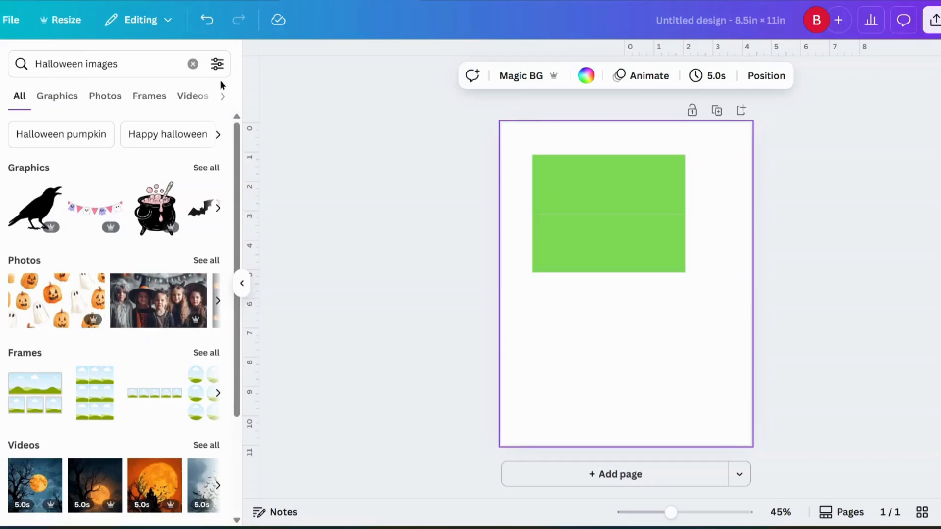
click(217, 65)
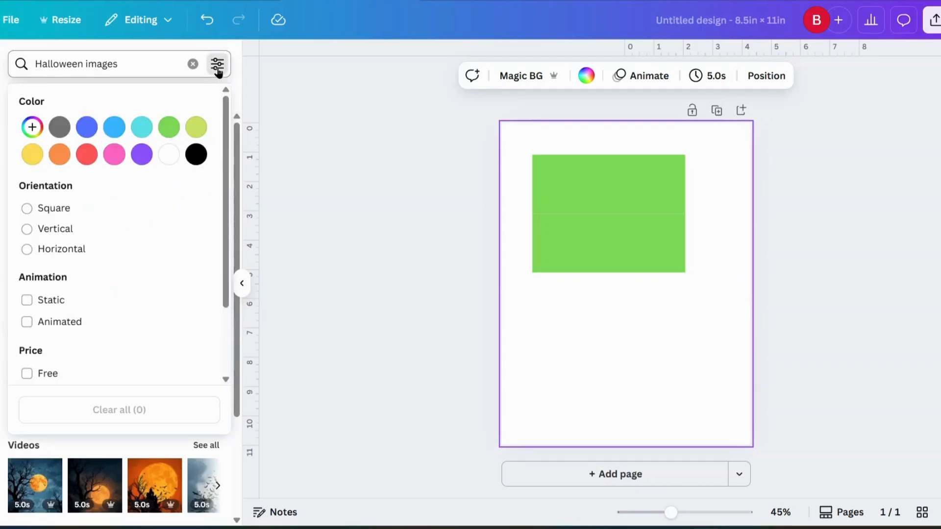
click(27, 374)
click(345, 270)
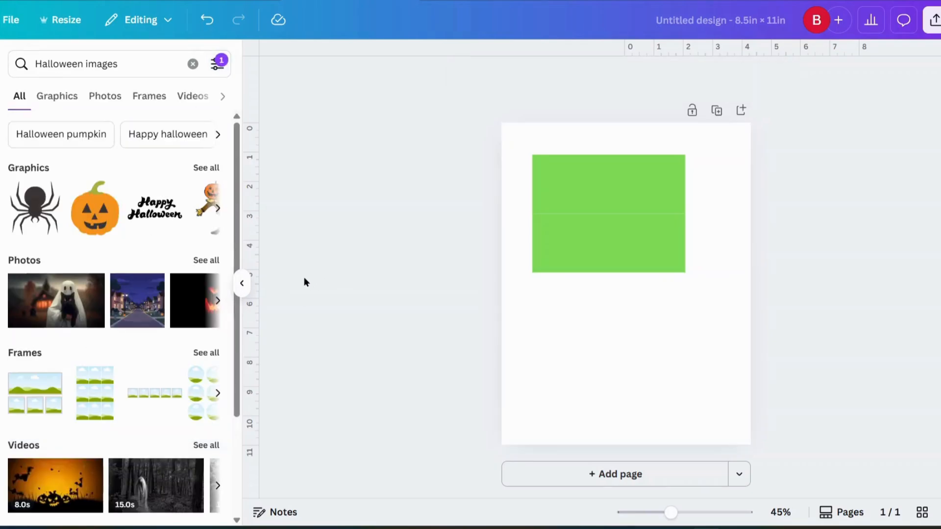
click(202, 168)
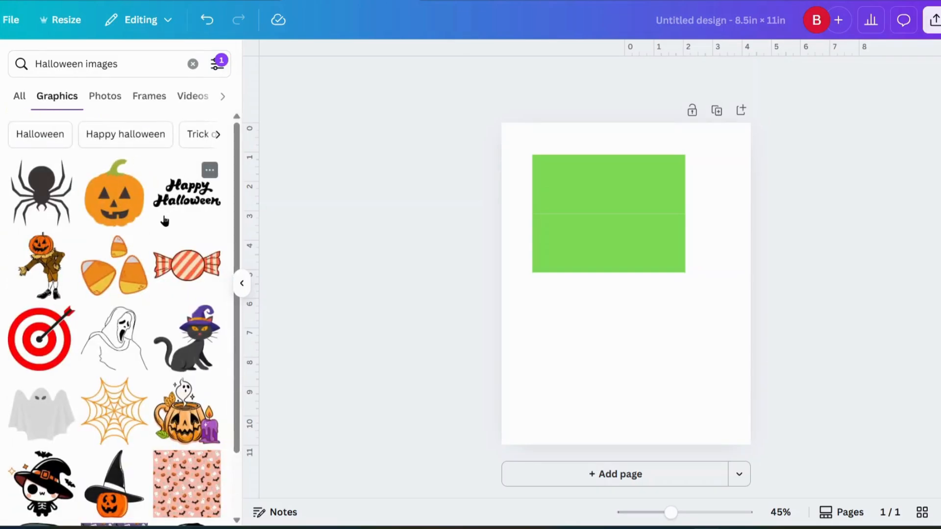
scroll(161, 224, down, 8)
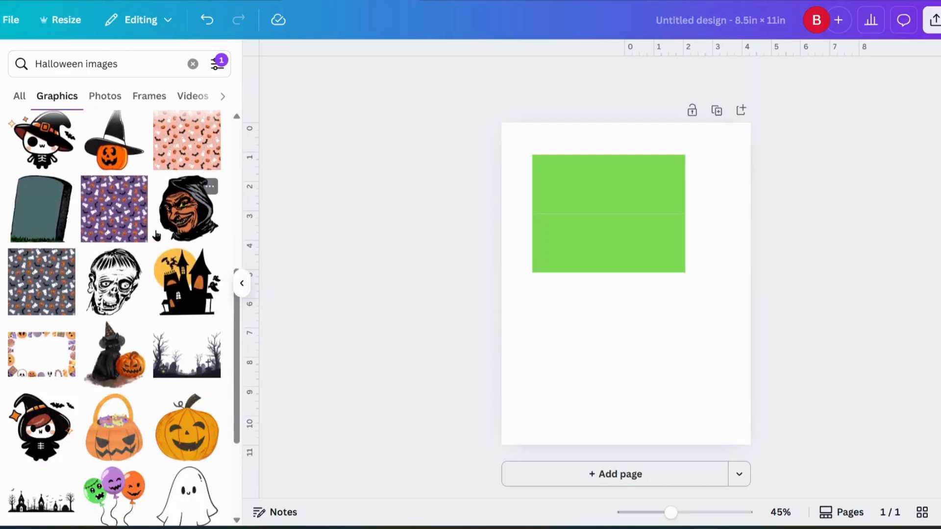
scroll(156, 235, down, 5)
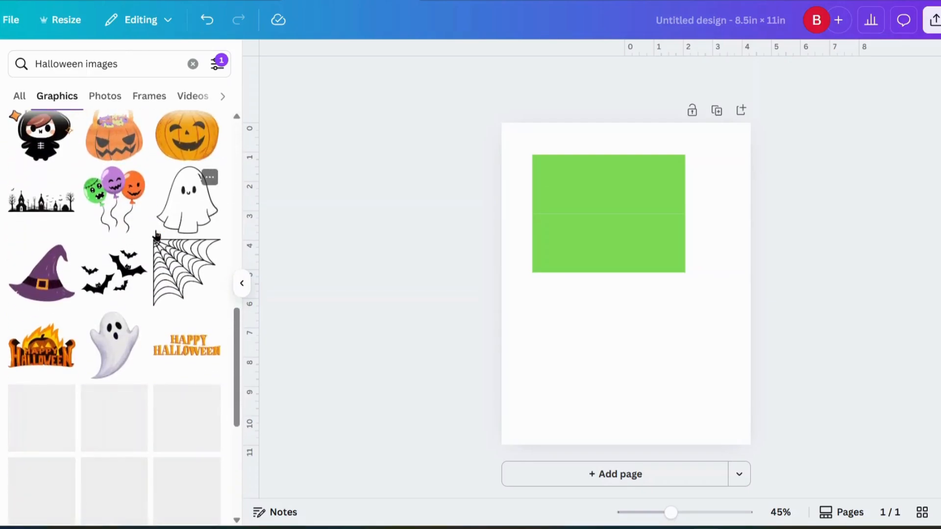
scroll(144, 345, down, 2)
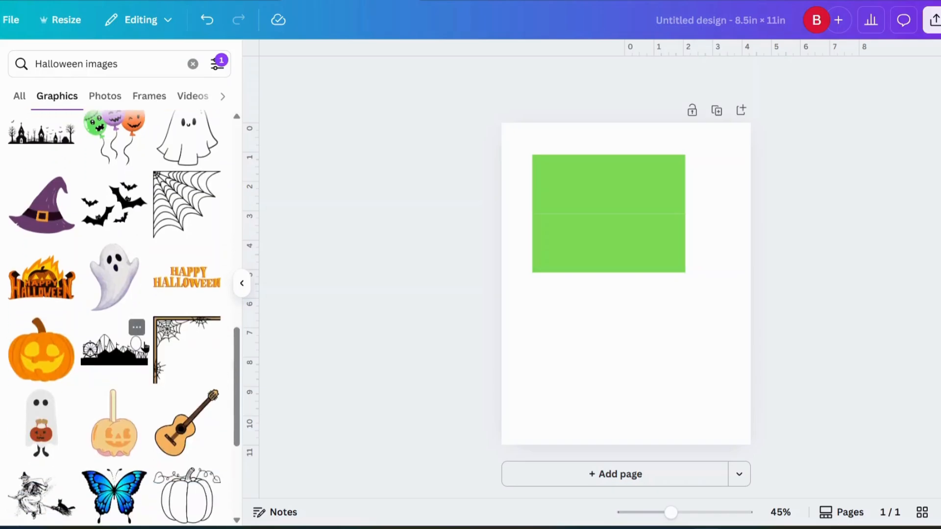
Place the orange Happy Halloween lettering graphic onto the green block.
click(194, 284)
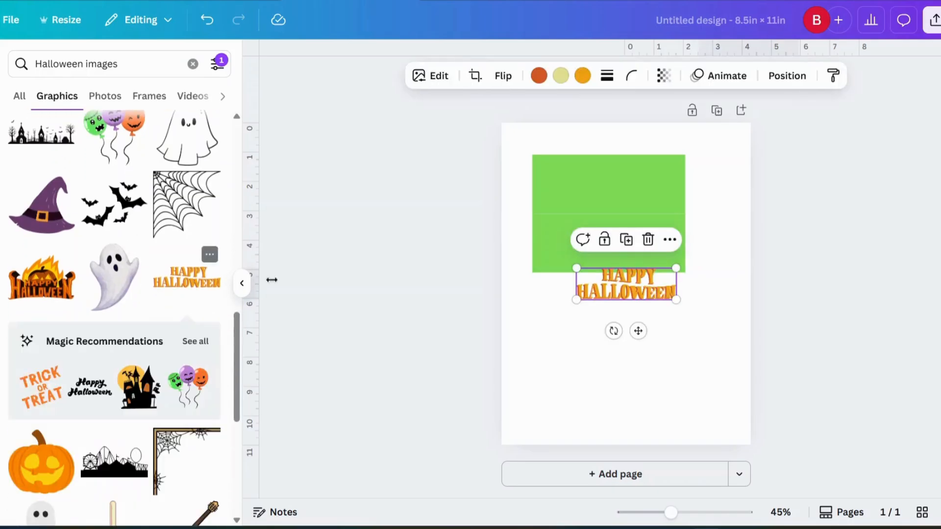
drag(639, 294, 607, 223)
click(583, 340)
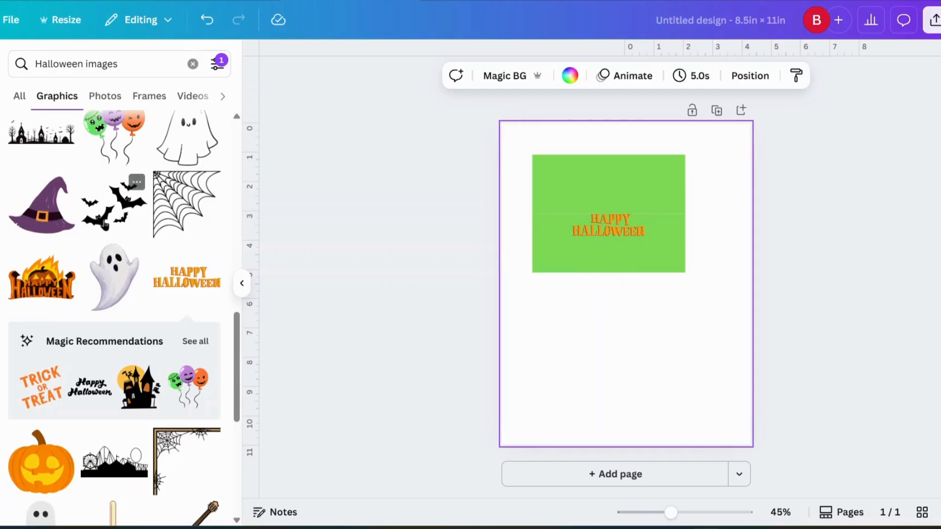
Add a shrunken bats graphic and duplicate it so bat groups flank the lettering.
click(109, 214)
drag(577, 313, 558, 226)
click(669, 190)
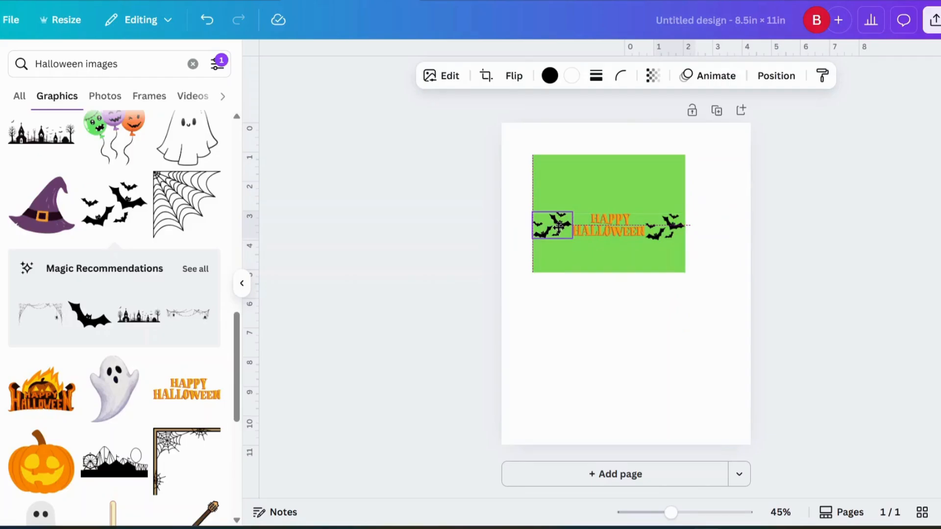
drag(560, 227, 560, 226)
click(634, 330)
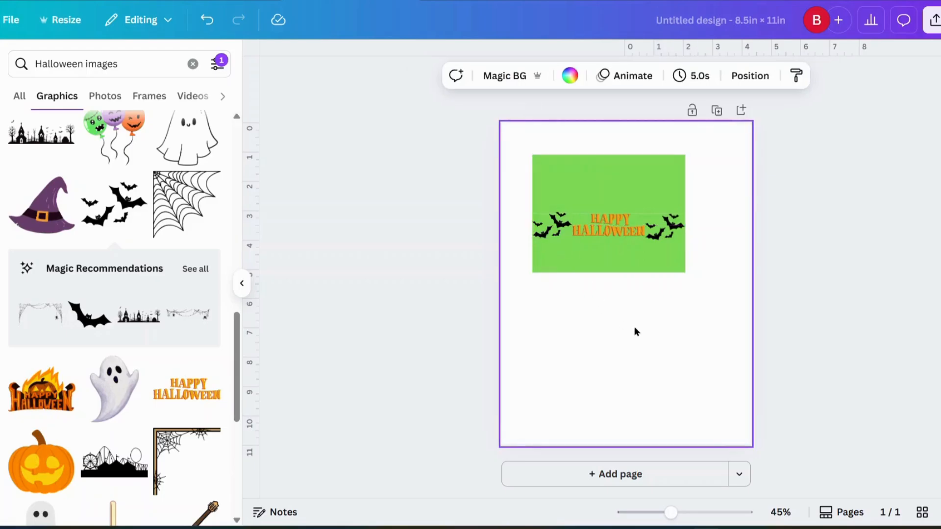
scroll(117, 223, down, 4)
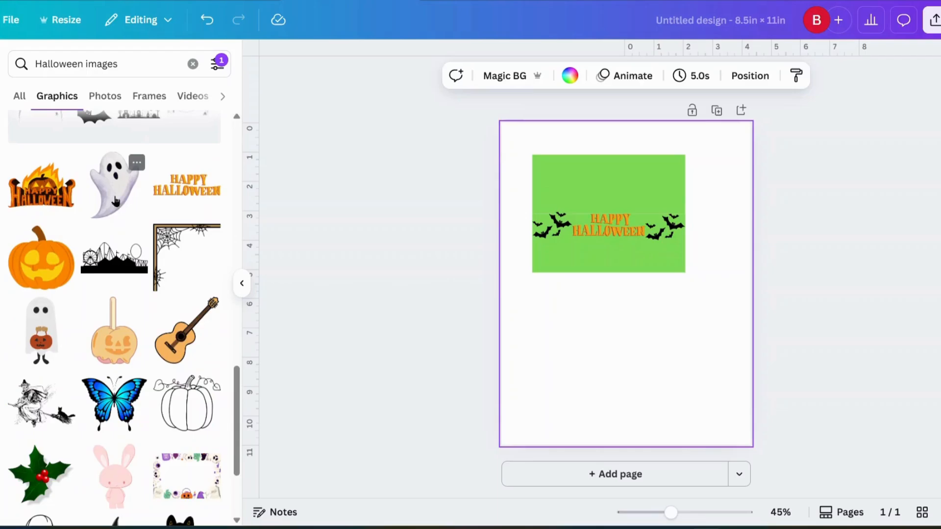
Add a small ghost graphic, lower the HAPPY HALLOWEEN lettering, and set the ghost above it.
click(115, 201)
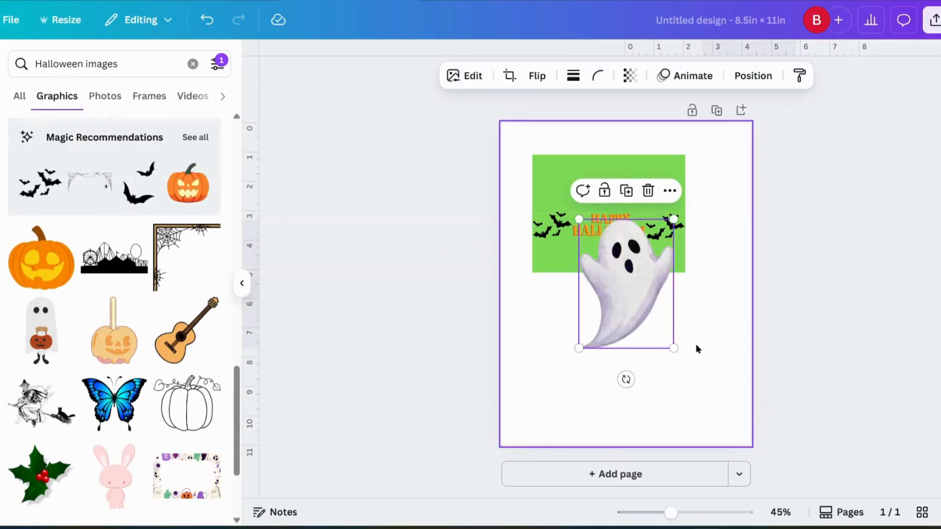
drag(580, 347, 674, 237)
drag(609, 236, 608, 257)
drag(668, 237, 622, 235)
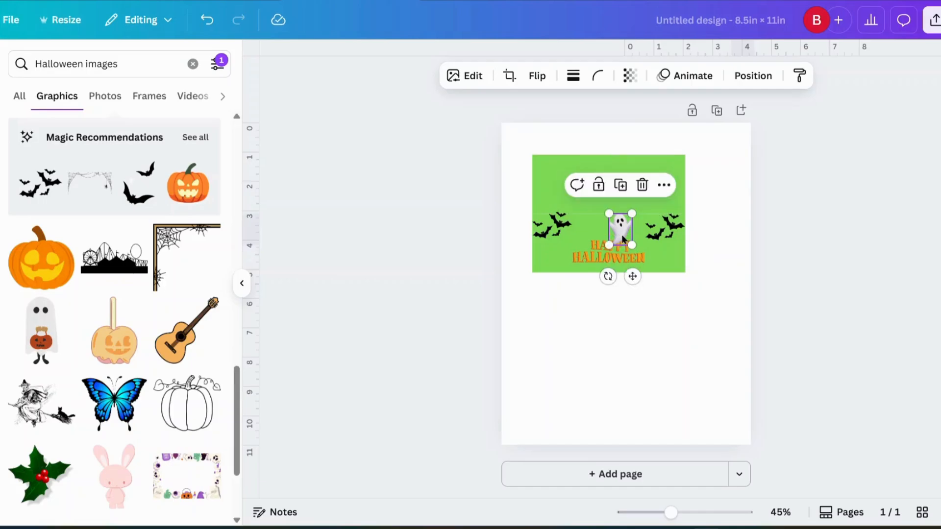
Send the green rectangle to the back so the ghost shows in front of it.
click(761, 83)
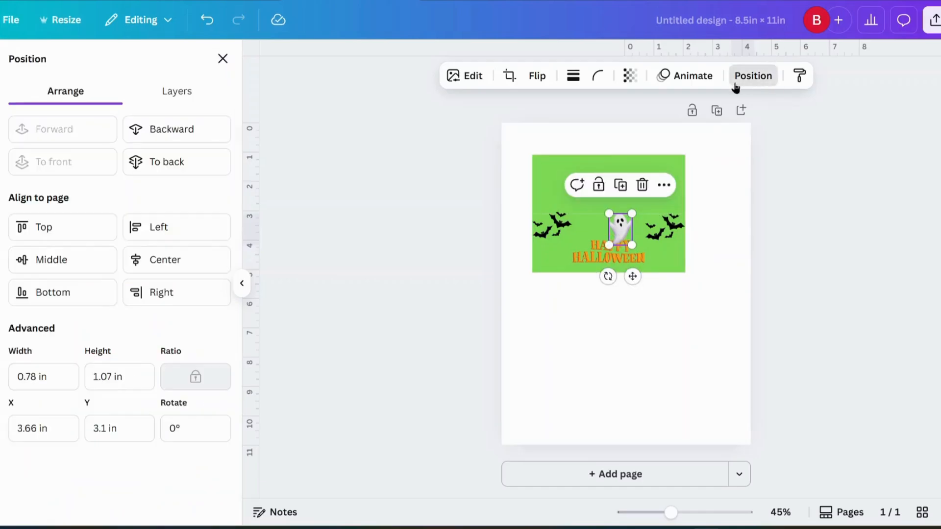
click(195, 156)
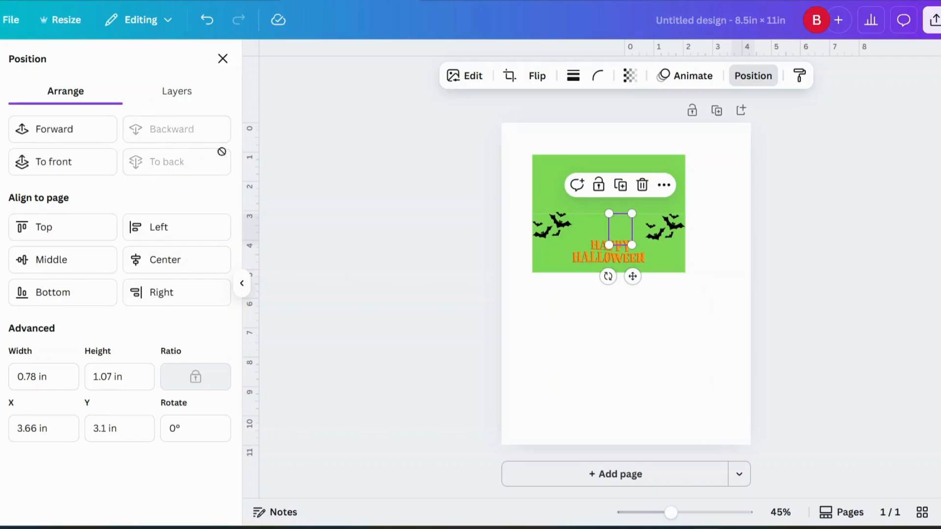
click(624, 227)
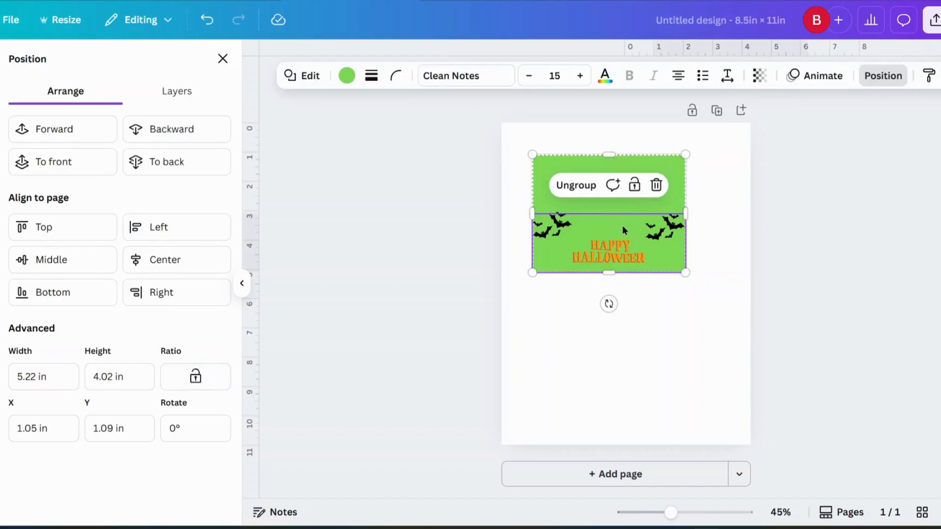
click(650, 288)
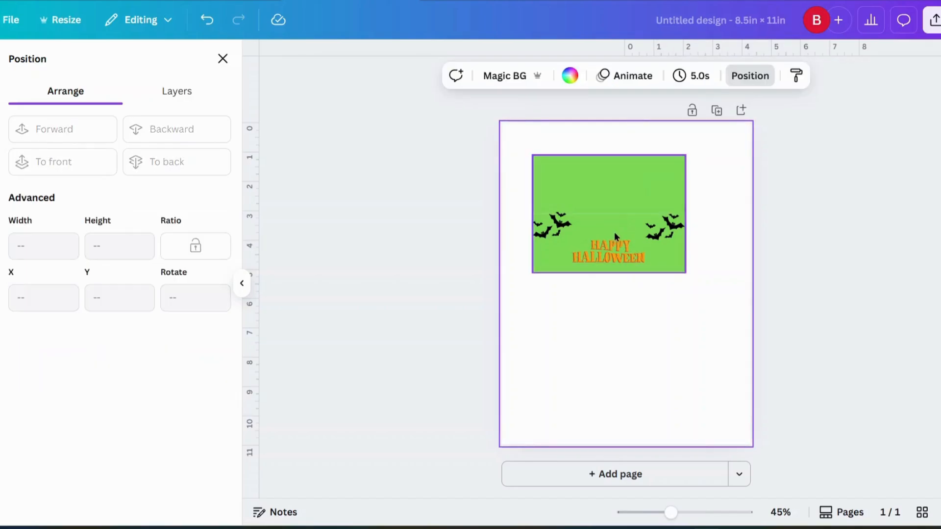
click(616, 230)
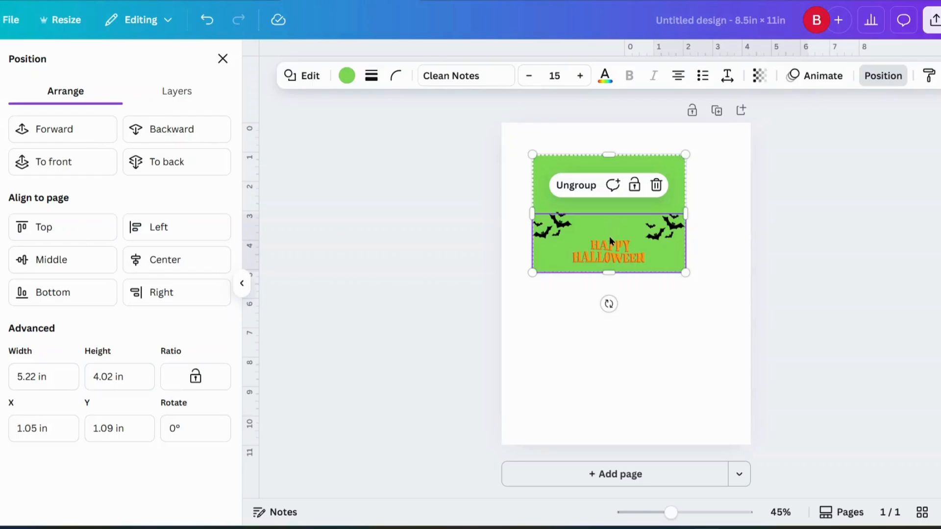
click(609, 237)
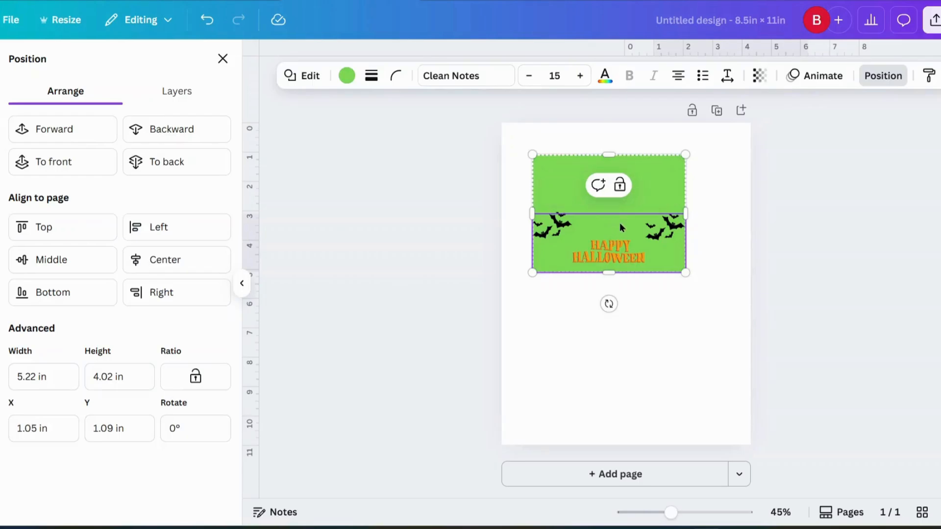
click(187, 163)
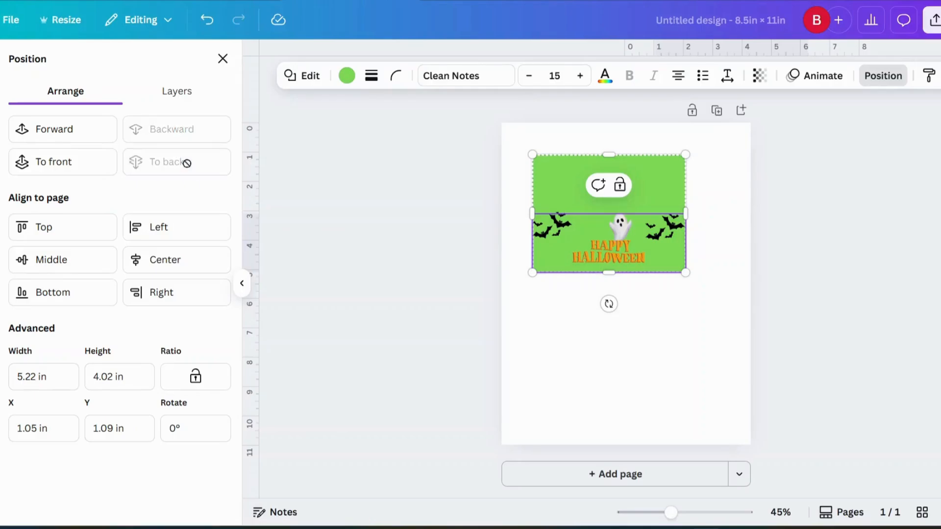
click(663, 326)
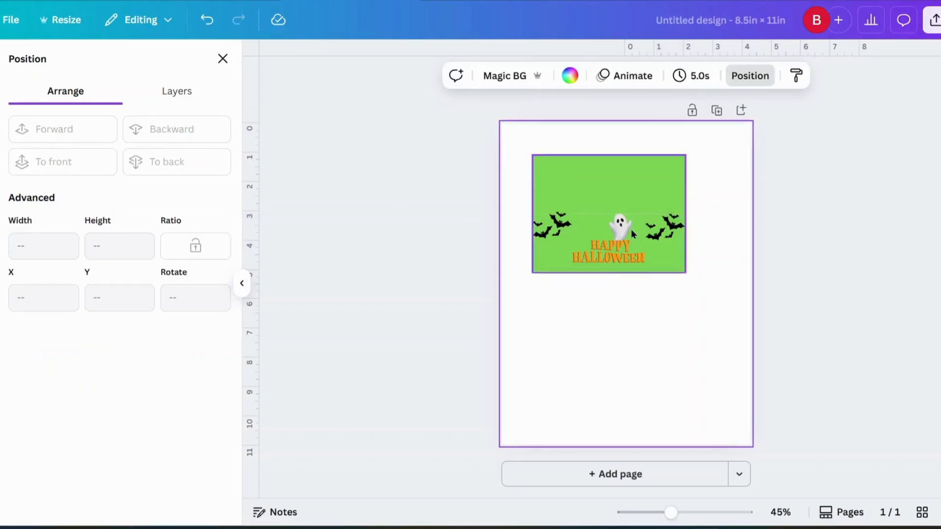
Centre the ghost just above HAPPY HALLOWEEN between the bat groups.
drag(619, 228, 612, 227)
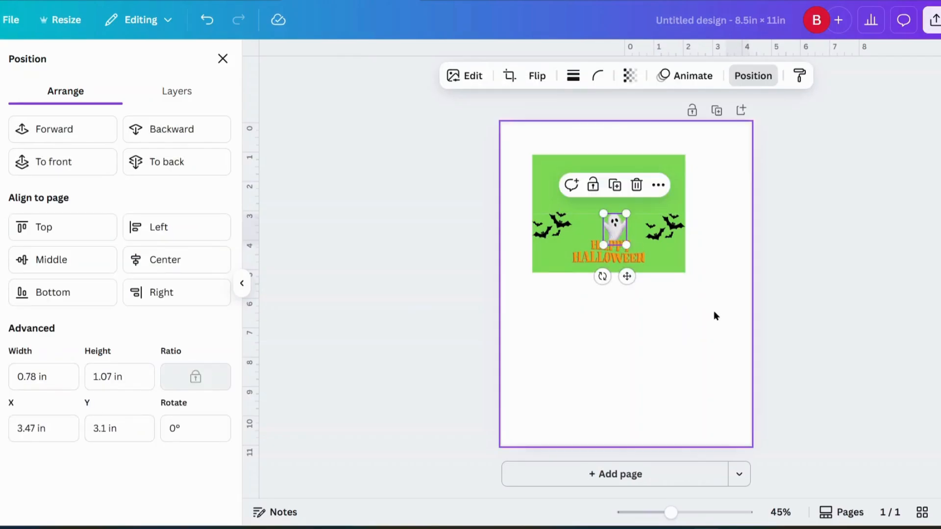
drag(671, 512, 706, 513)
scroll(659, 365, up, 5)
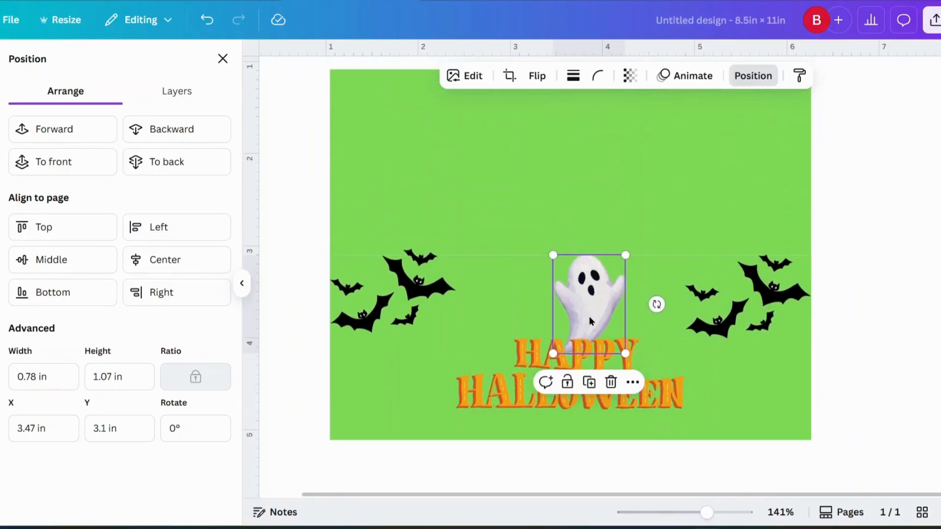
drag(594, 308, 574, 303)
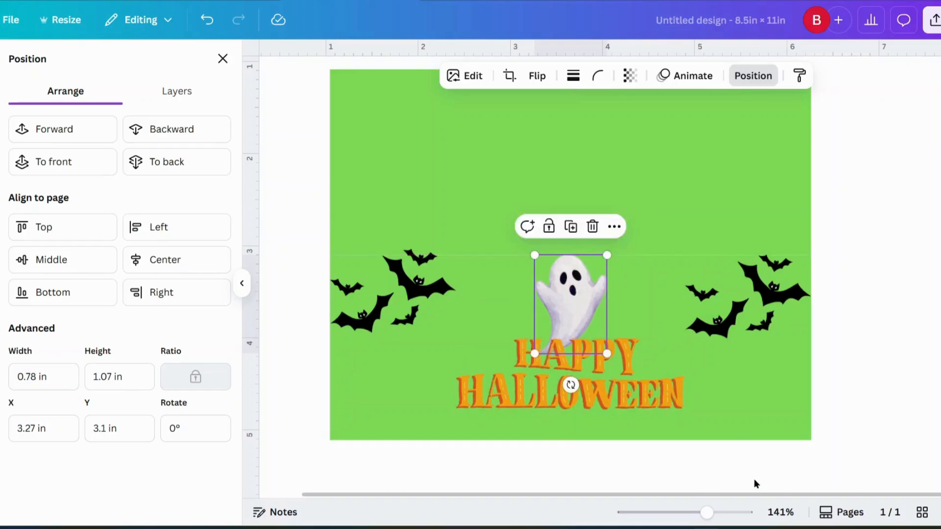
click(755, 480)
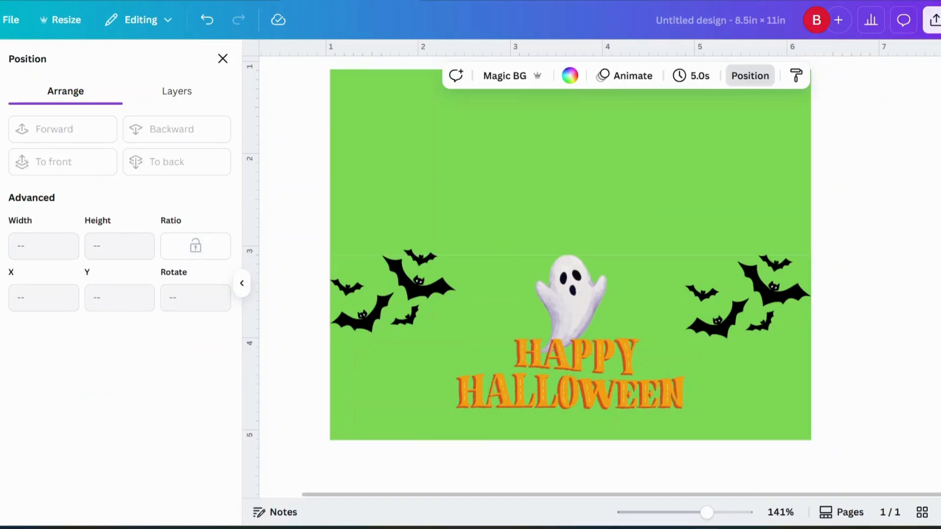
Browse the recently used elements in the elements library.
click(2, 117)
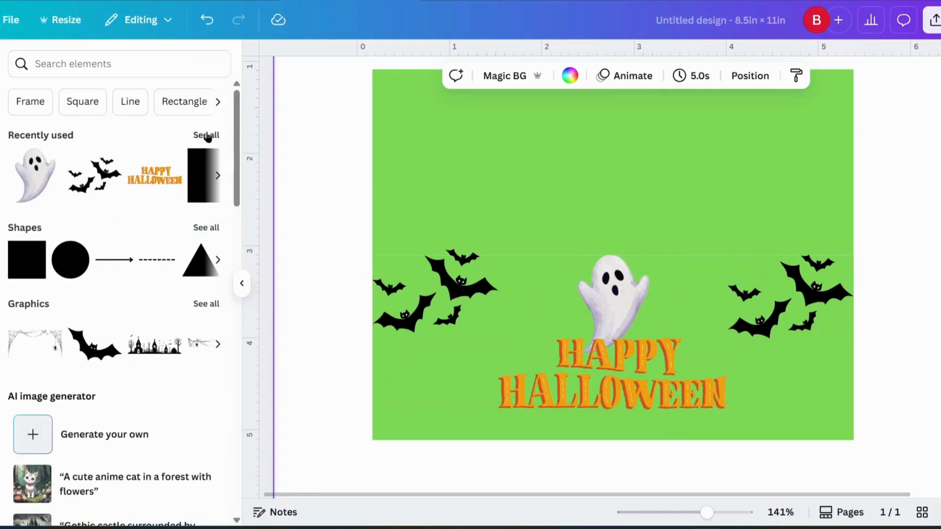
click(207, 136)
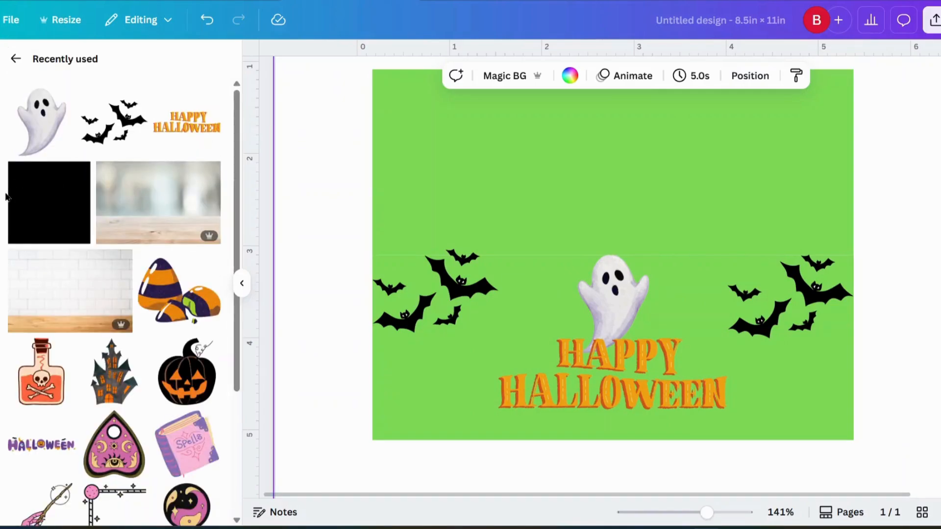
click(16, 59)
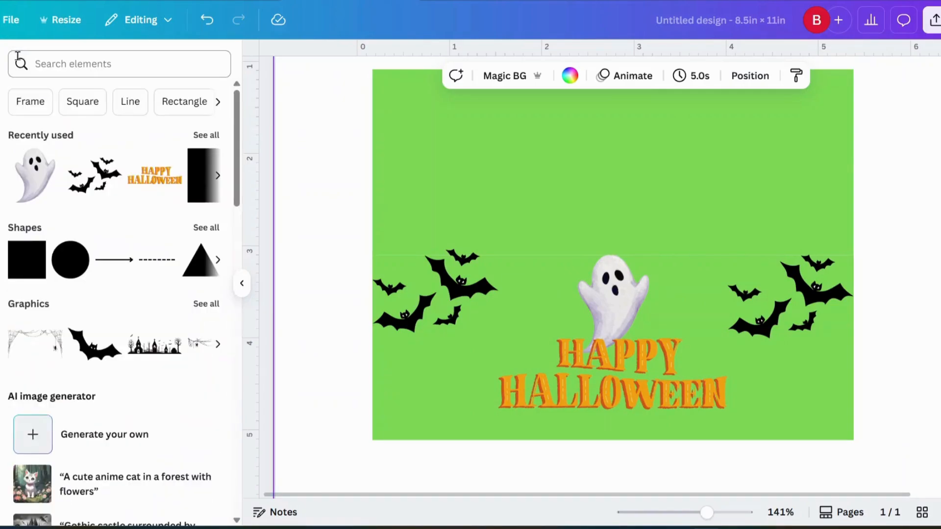
Rerun the 'Halloween images' element search limited to Free and show all Graphics.
click(97, 63)
click(100, 128)
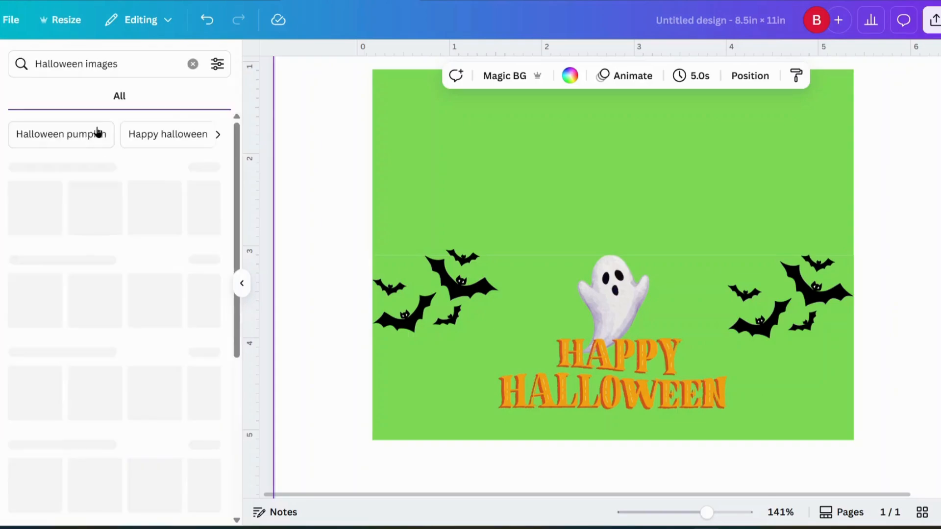
click(215, 69)
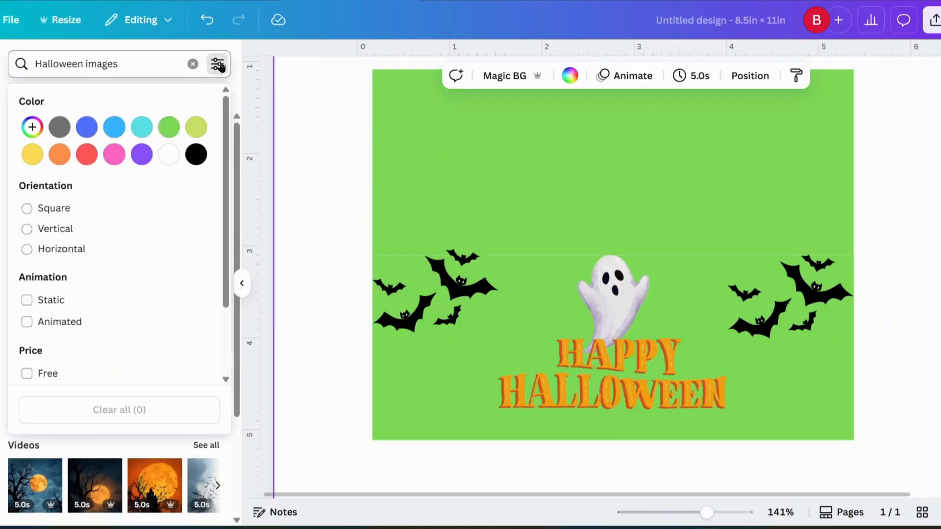
click(41, 375)
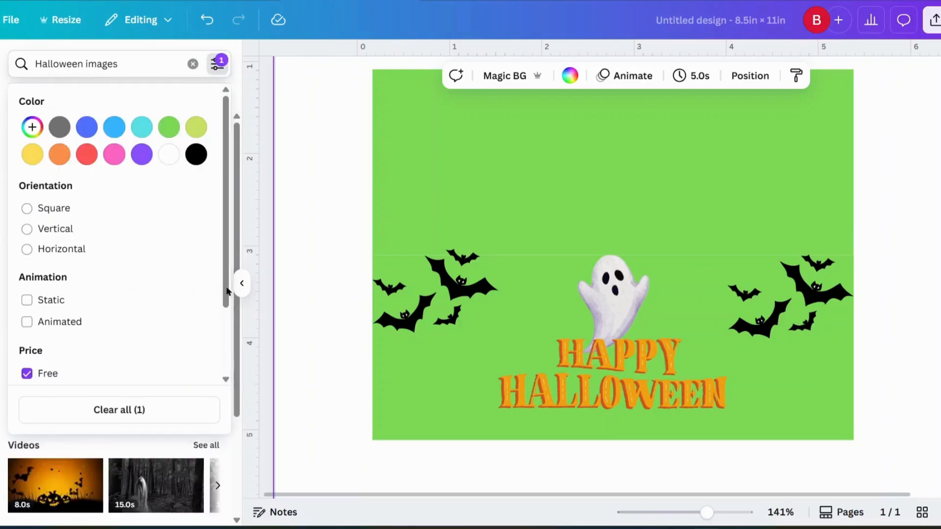
click(328, 255)
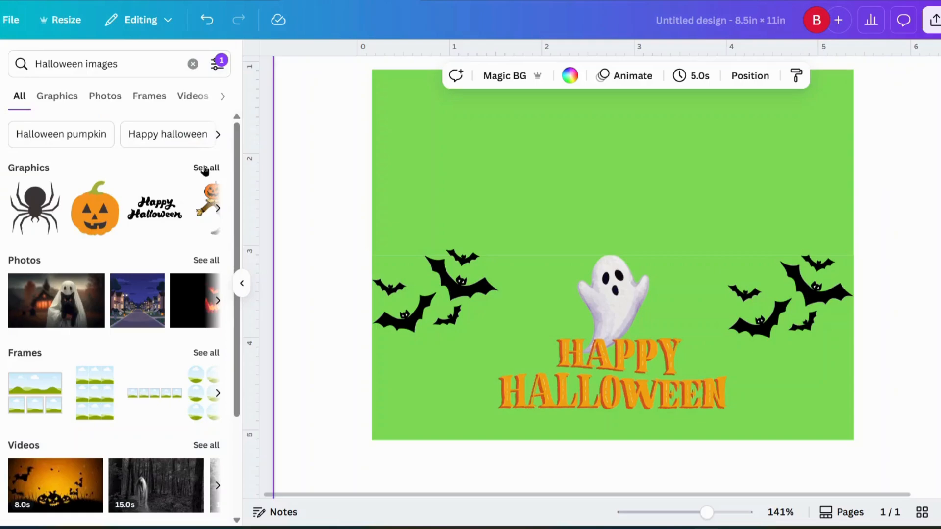
click(205, 169)
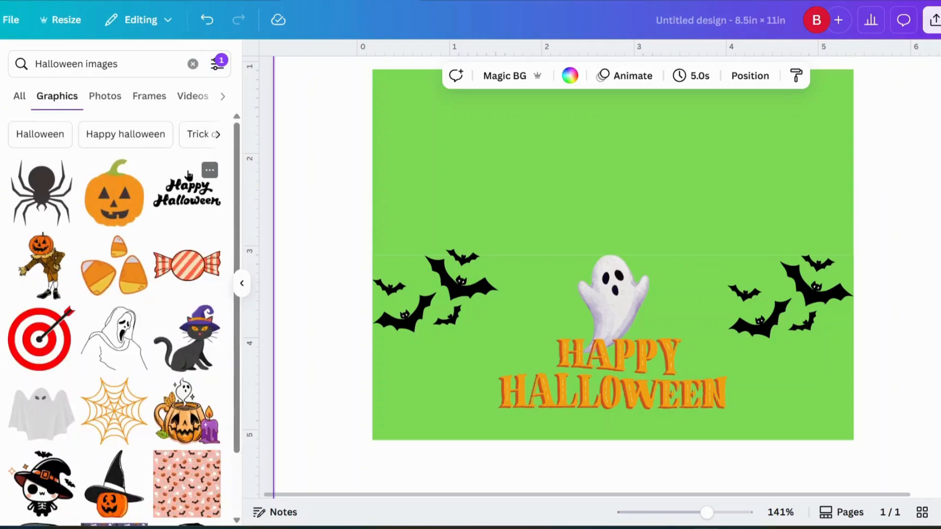
scroll(127, 218, down, 2)
scroll(127, 219, down, 2)
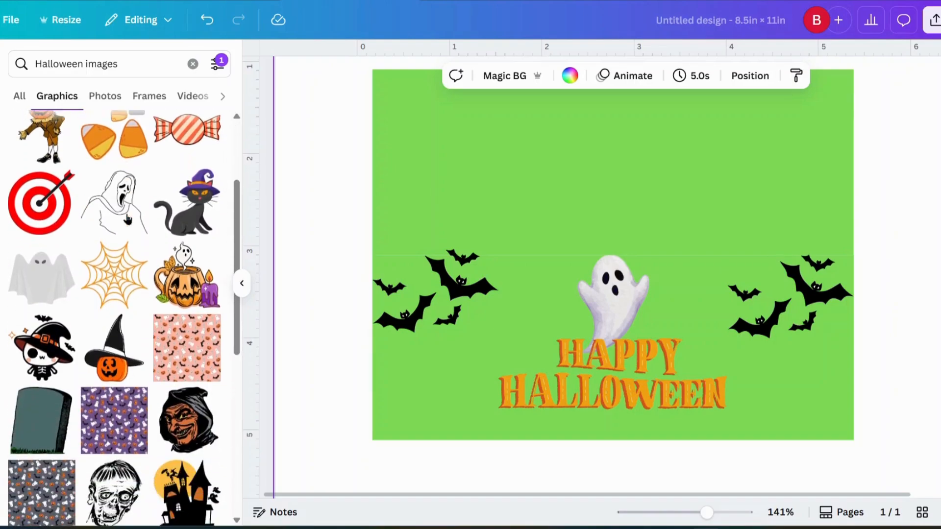
scroll(123, 212, up, 4)
Add a small jack-o'-lantern left of HAPPY HALLOWEEN and a duplicate on its right.
click(122, 210)
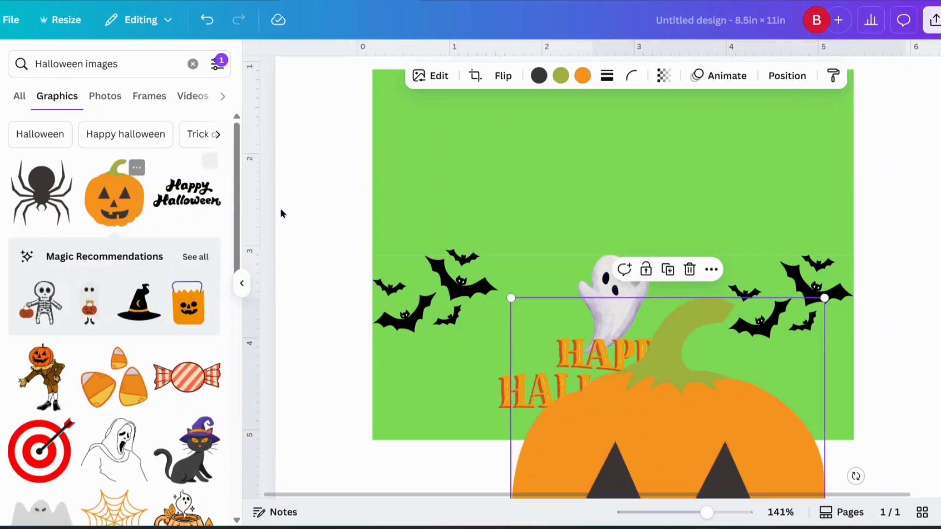
drag(721, 463, 739, 295)
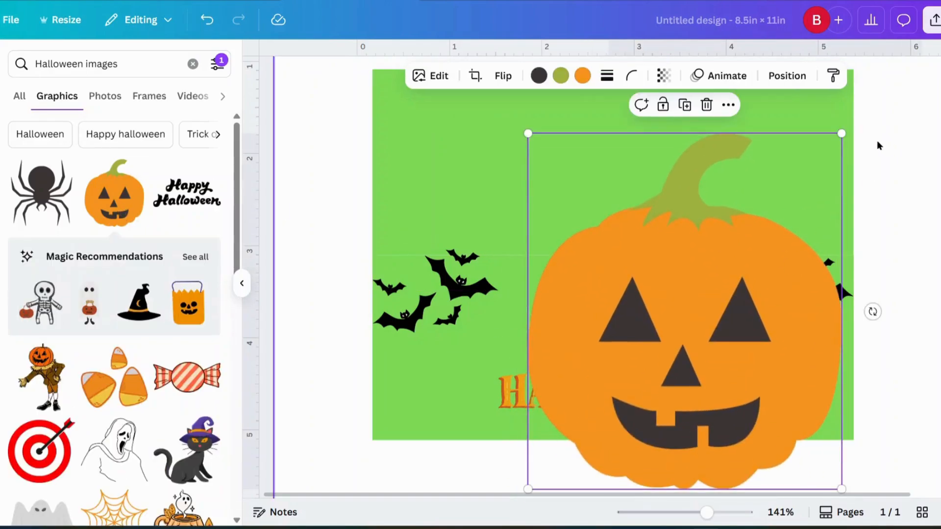
drag(839, 132, 586, 502)
drag(556, 472, 439, 399)
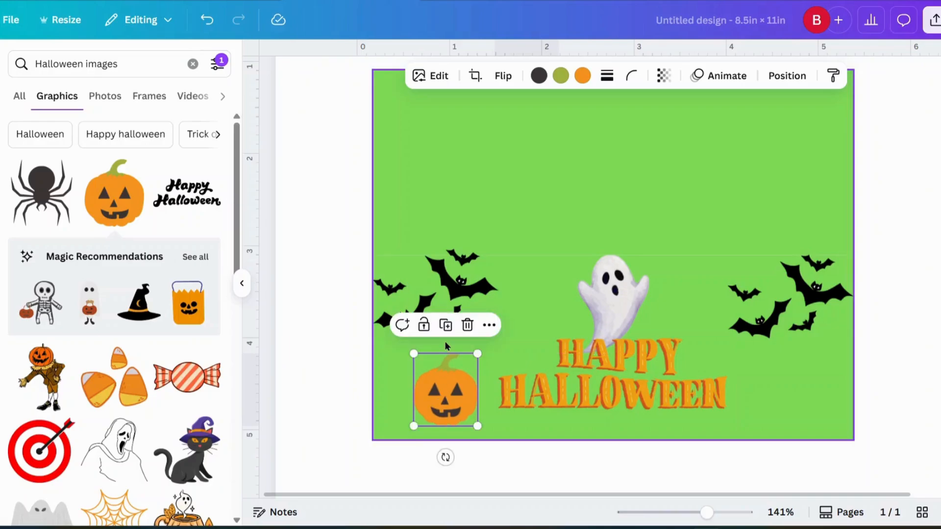
click(460, 340)
drag(456, 409, 793, 393)
click(907, 319)
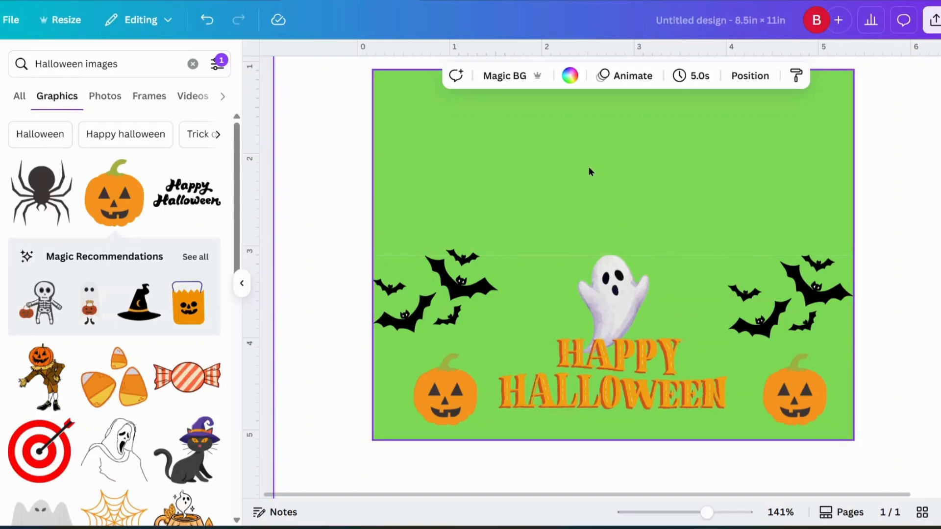
scroll(636, 169, up, 3)
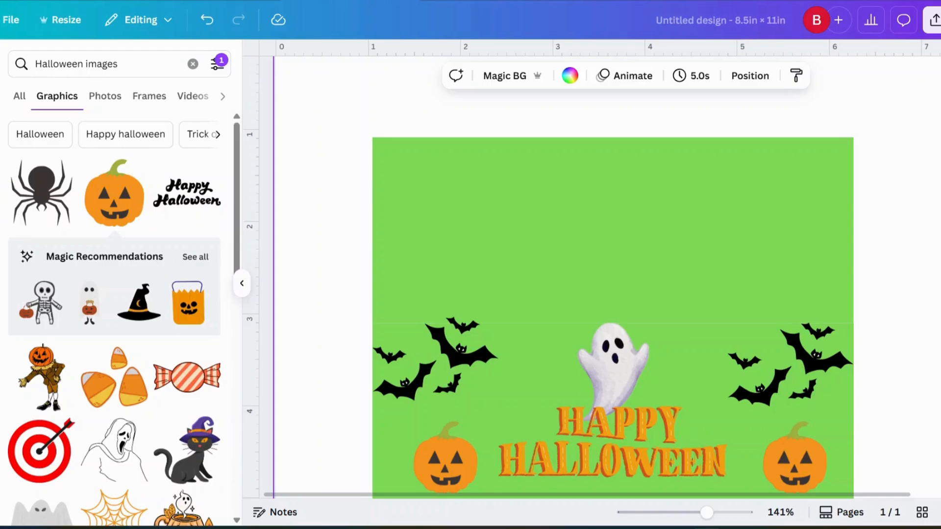
click(1, 191)
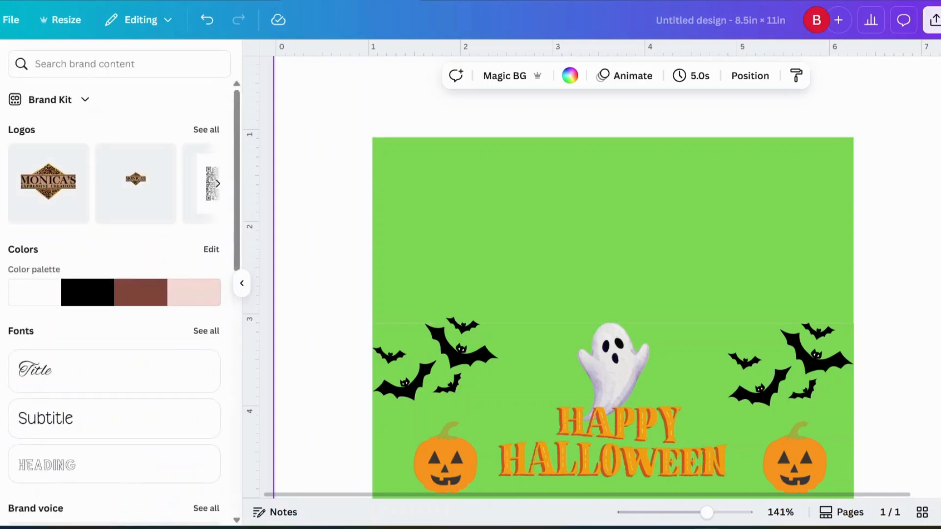
Add the brand logo, shrink it, and park it just off the page's right edge.
click(56, 189)
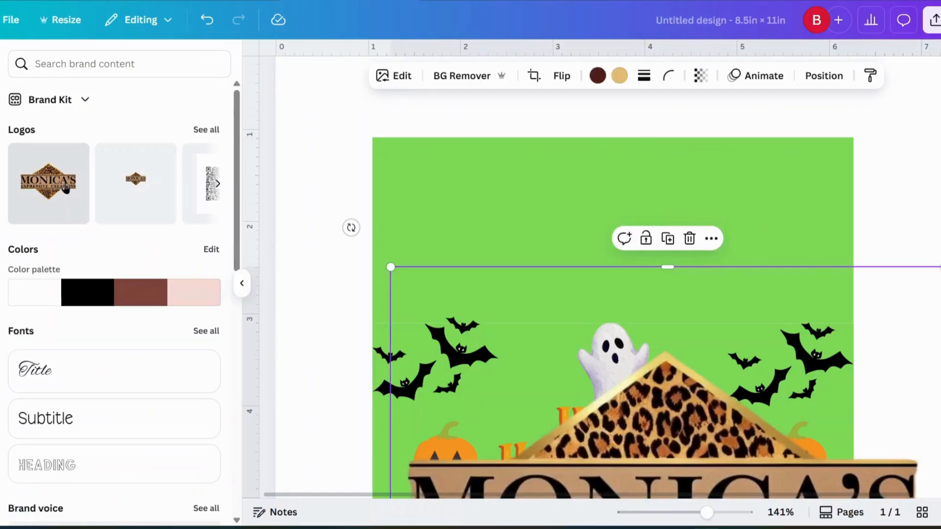
drag(618, 441, 606, 248)
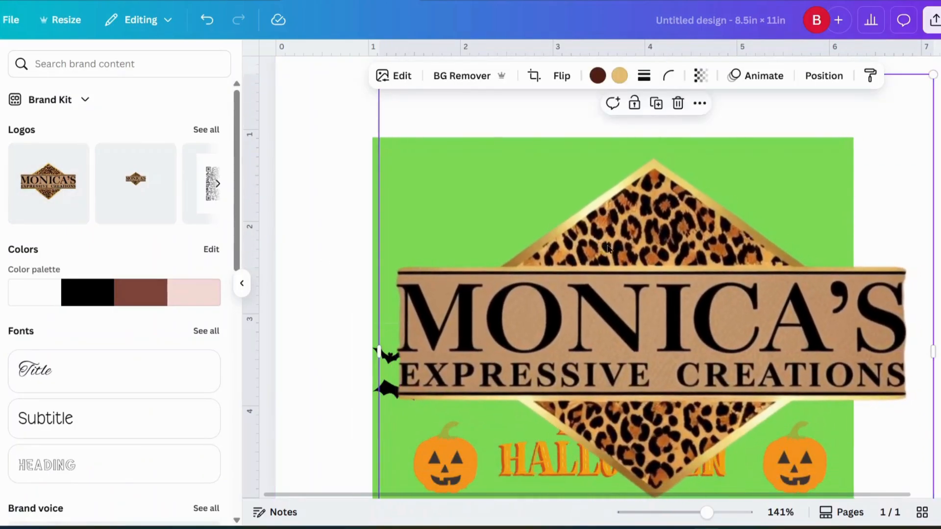
drag(933, 75, 597, 409)
drag(522, 493, 589, 228)
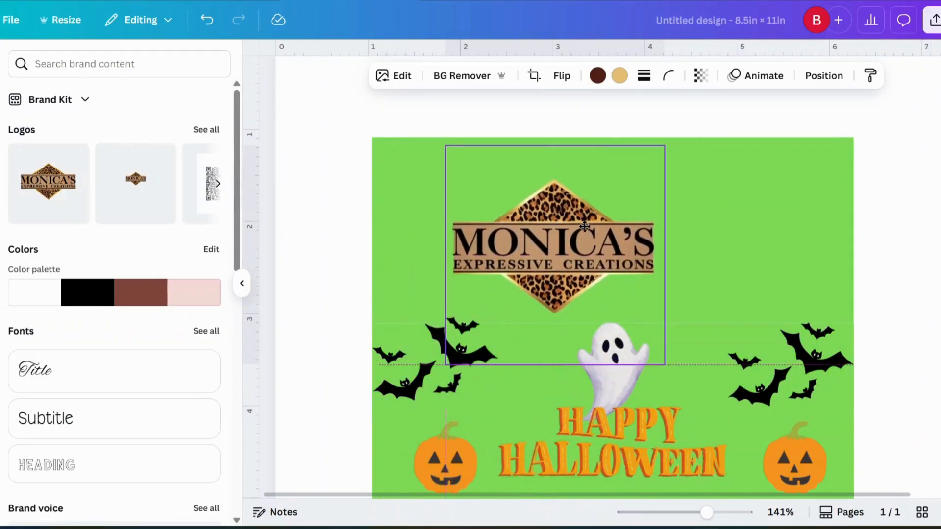
drag(663, 143, 577, 234)
drag(501, 297, 909, 183)
Straighten the green rectangle and marquee-select every element of the panel.
click(459, 199)
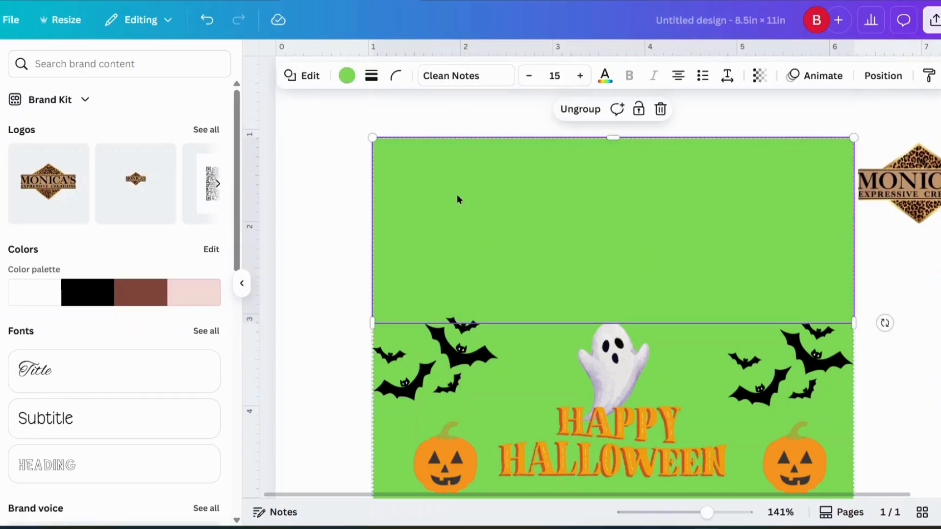
mouse_move(884, 322)
mouse_down()
mouse_move(824, 466)
mouse_move(878, 399)
mouse_move(900, 319)
mouse_up()
drag(559, 256, 571, 246)
click(438, 365)
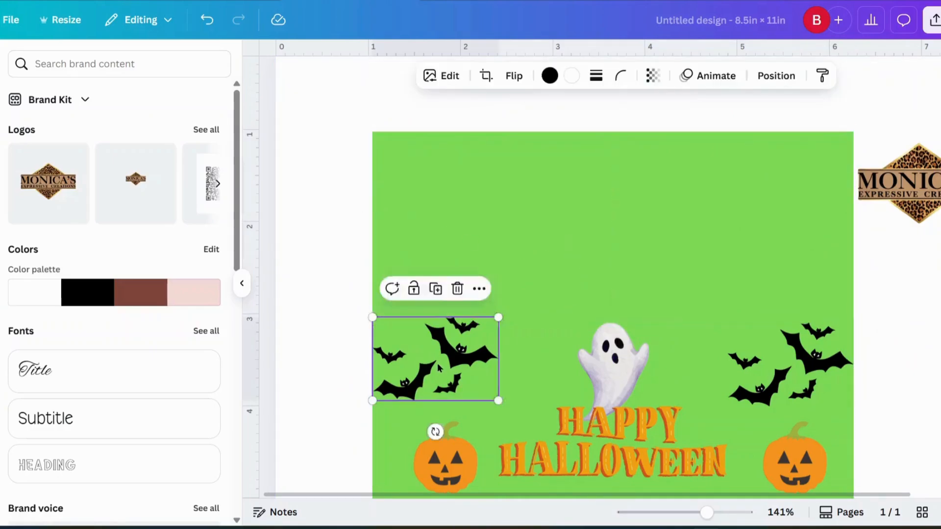
click(316, 142)
drag(340, 122, 858, 495)
Group all panel elements, rotate the group 180°, and shift it up and left.
click(570, 104)
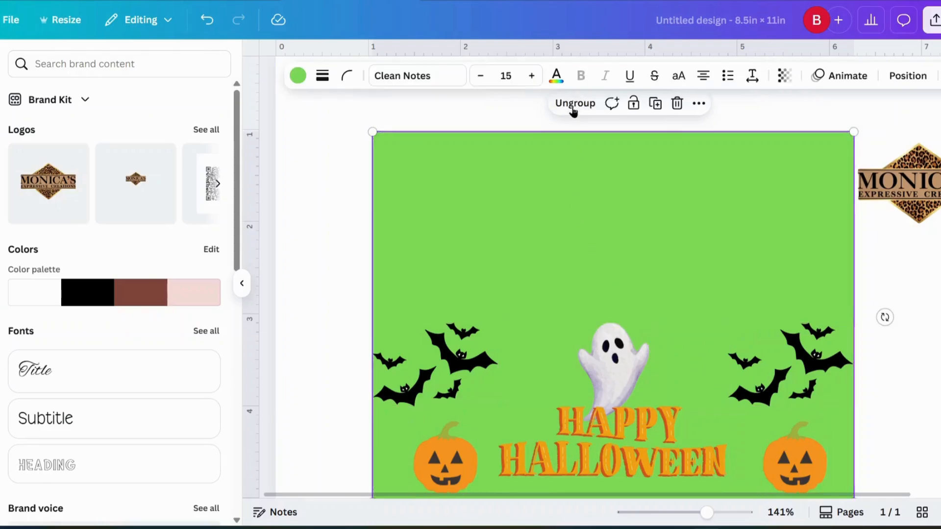
drag(885, 317, 309, 324)
drag(606, 383, 583, 359)
Move the brand logo onto the panel's lower left and make it smaller.
drag(846, 273, 409, 388)
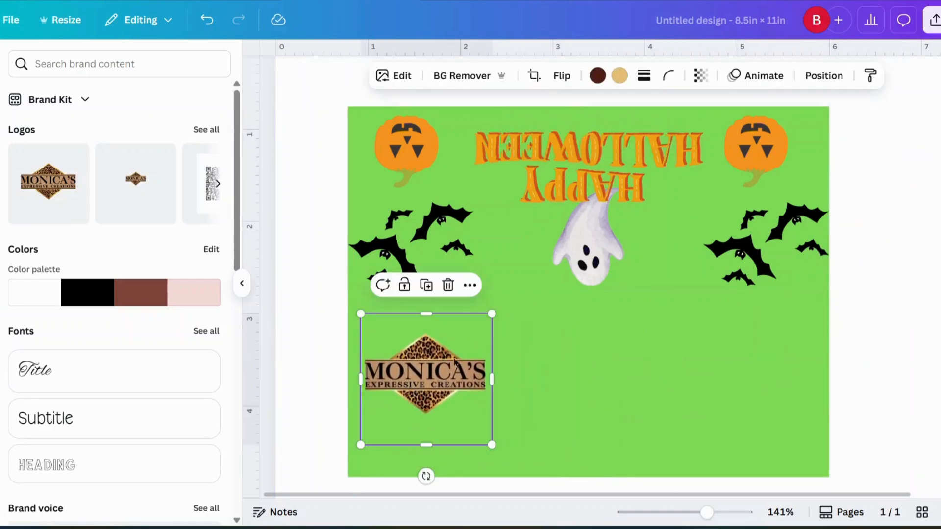
drag(490, 315, 464, 341)
drag(434, 394, 431, 371)
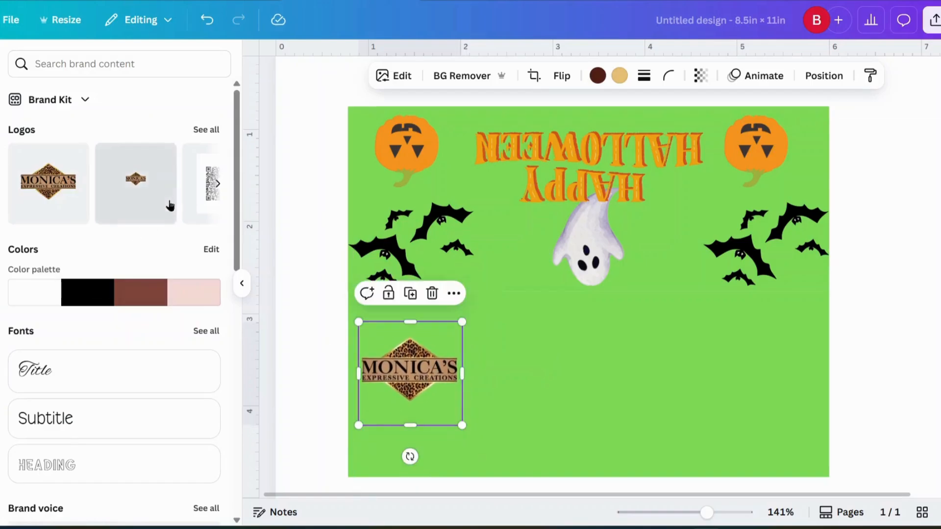
click(217, 184)
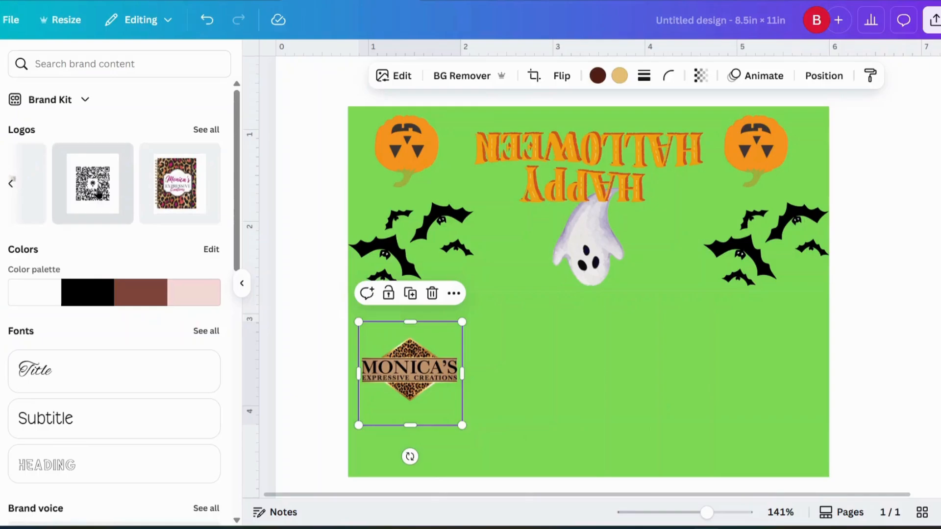
Add the Brand Kit QR code, shrink it and move it to the panel's lower right.
click(98, 194)
drag(905, 273, 799, 193)
drag(856, 166, 652, 396)
drag(613, 463, 772, 370)
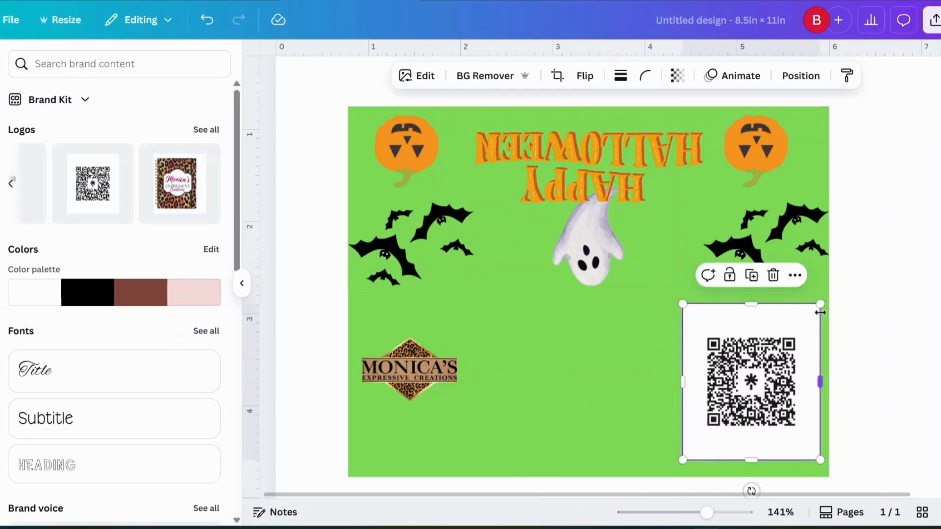
drag(821, 304, 793, 322)
drag(746, 362, 767, 365)
Remove the QR code's white background and line it up level with the brand logo.
click(493, 75)
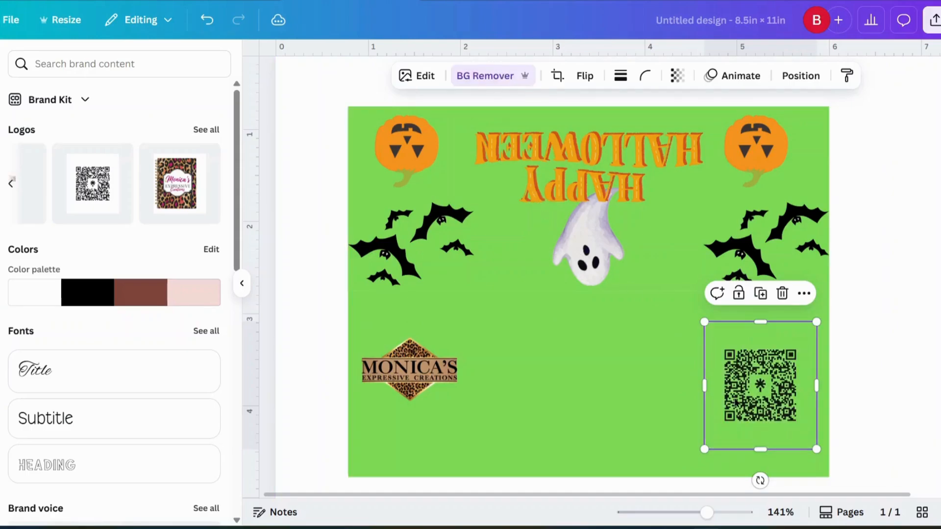
drag(755, 394, 754, 385)
mouse_move(411, 373)
mouse_down()
mouse_move(411, 385)
mouse_move(419, 374)
mouse_up()
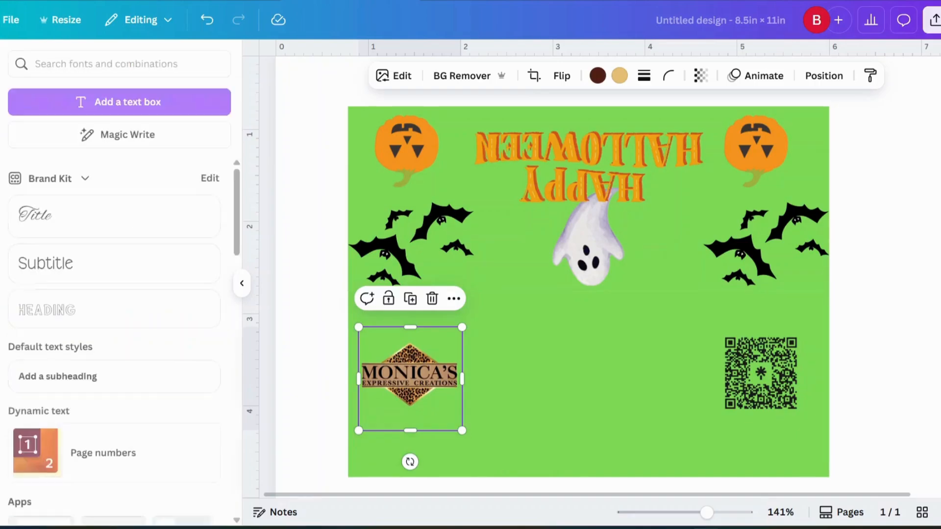
Add a Subtitle text box centred below the ghost at 18 pt and select its word for replacing.
click(66, 267)
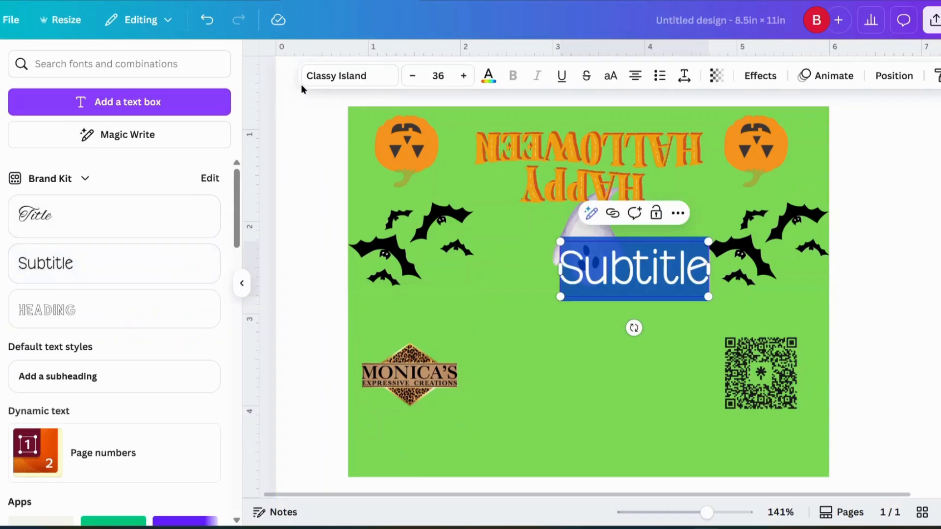
click(443, 76)
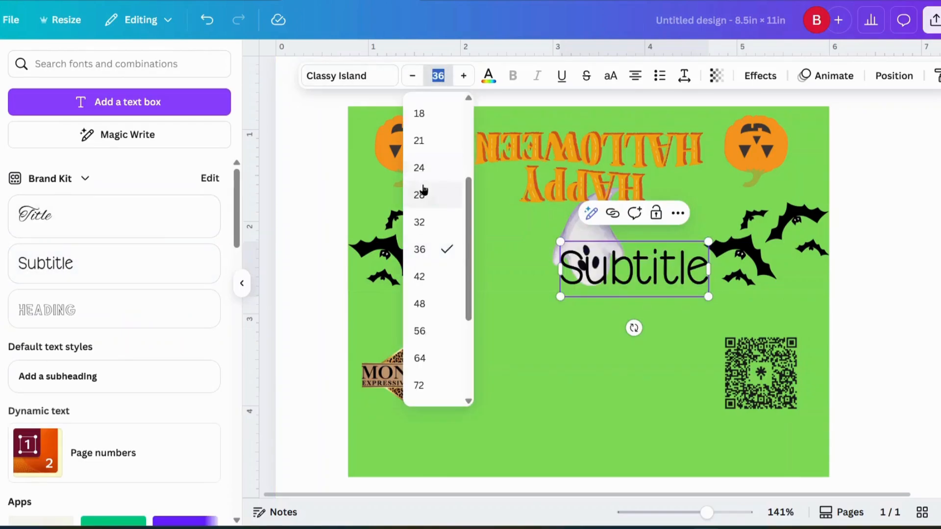
click(431, 142)
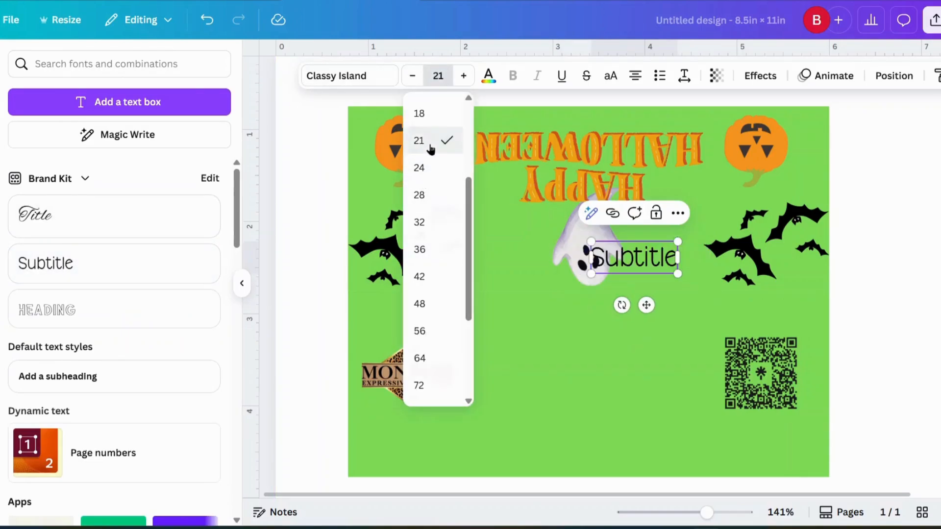
drag(645, 306, 621, 380)
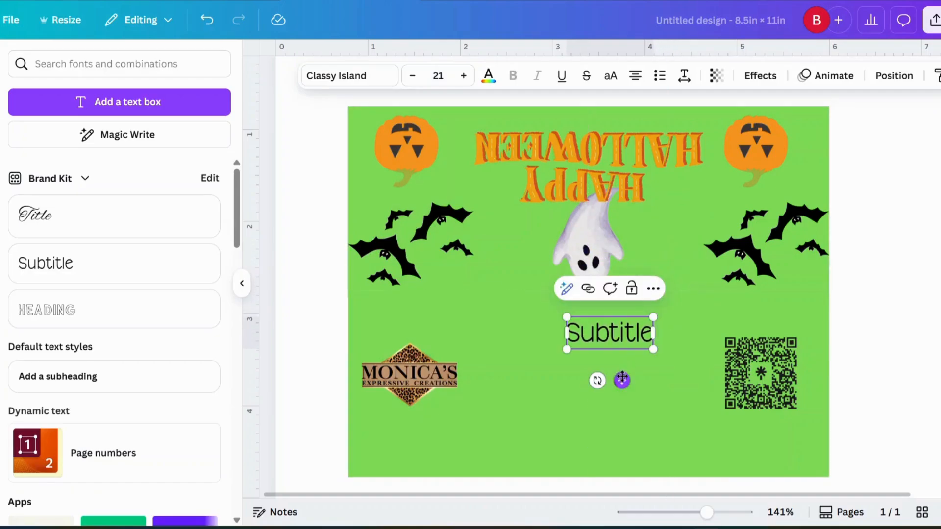
click(410, 78)
click(410, 78)
click(410, 78)
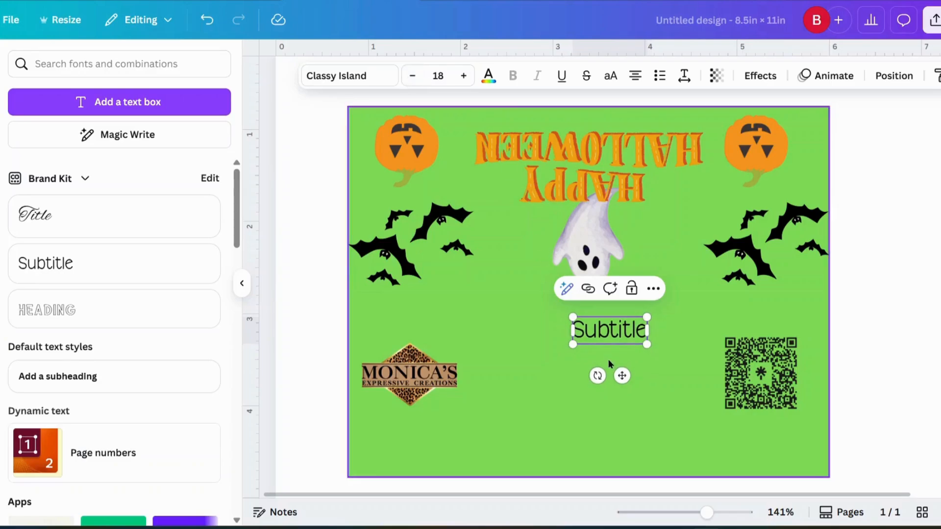
click(623, 331)
double_click(622, 331)
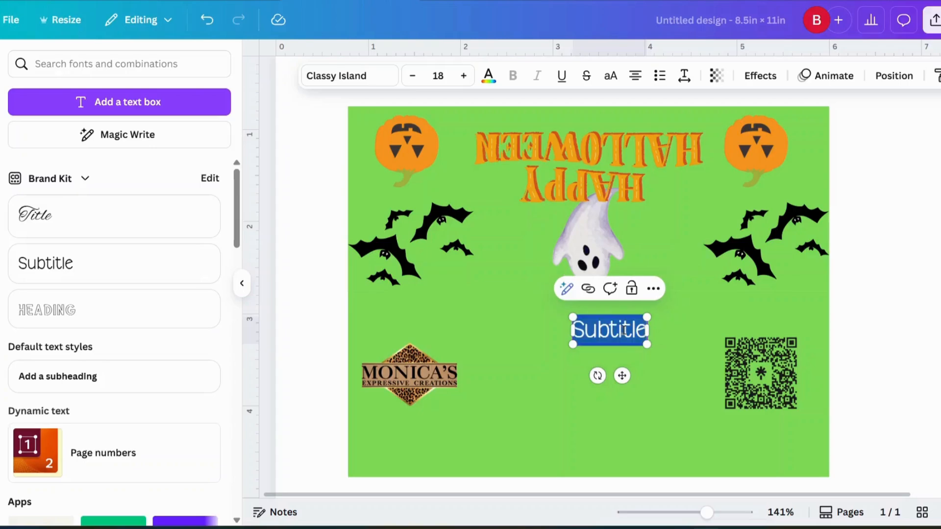
Type three lines: 'If interested in ordering', 'party favors for your next event', 'contact me at:'.
text(If intere)
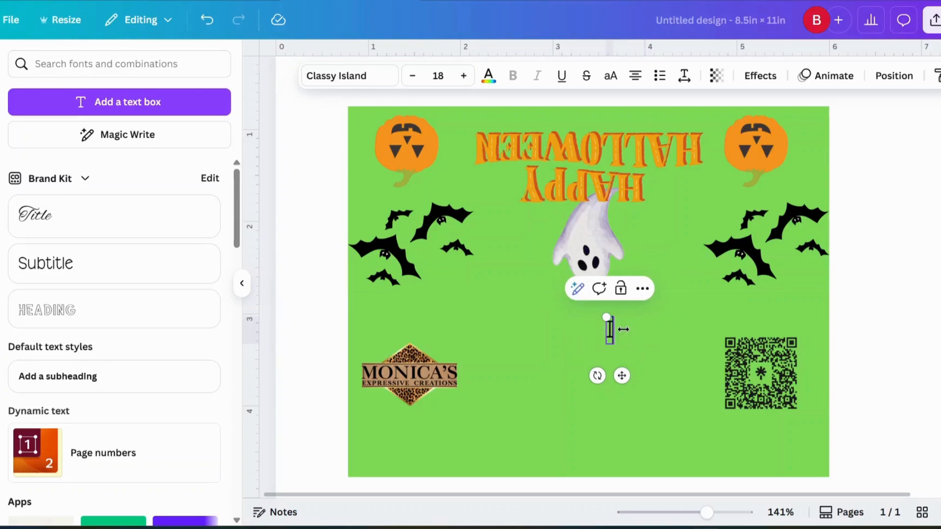
text(st)
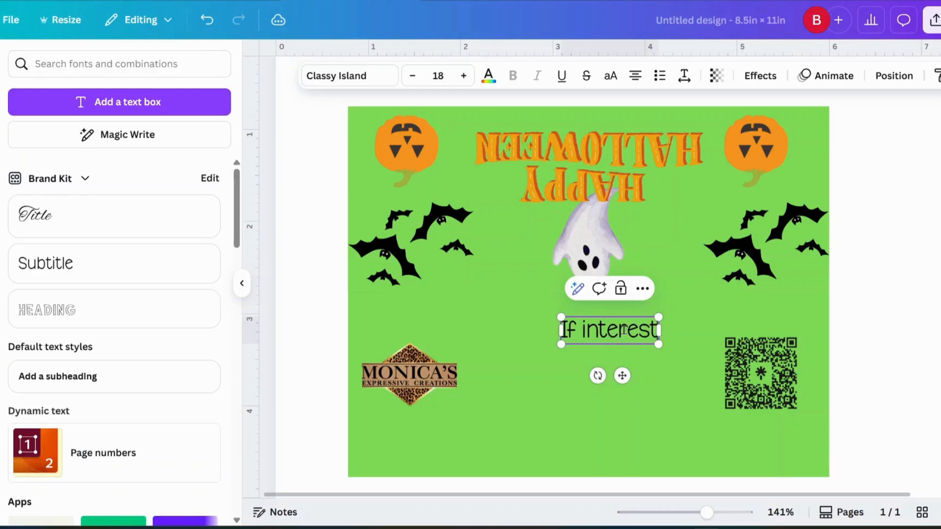
text(ed in ordering)
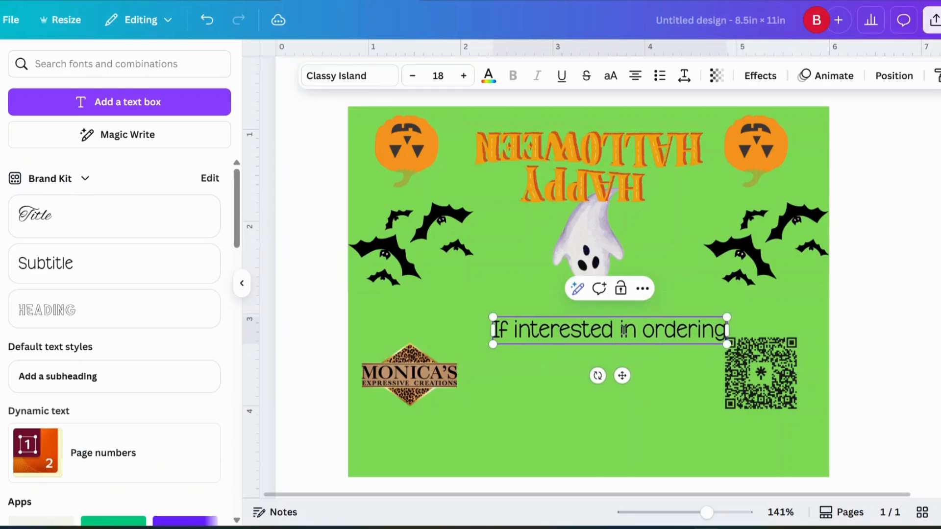
key(Return)
text(party favo)
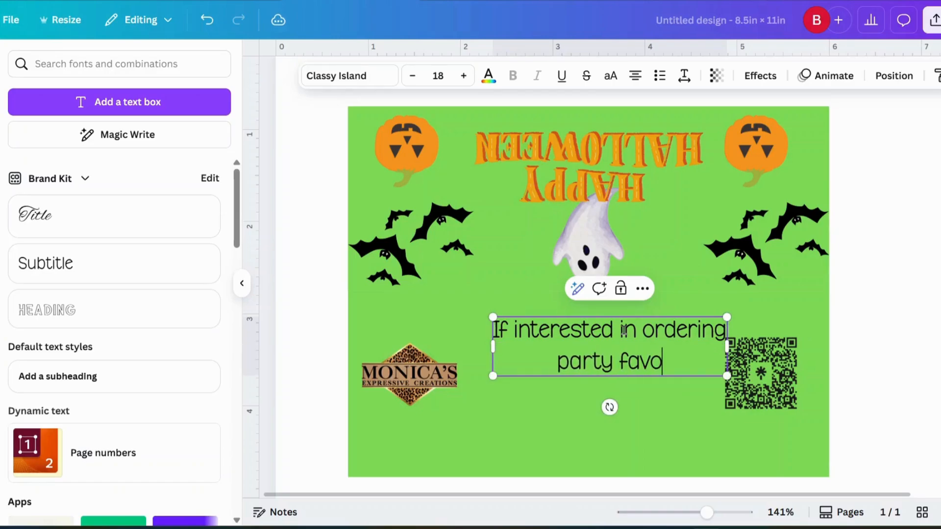
text(rs for your)
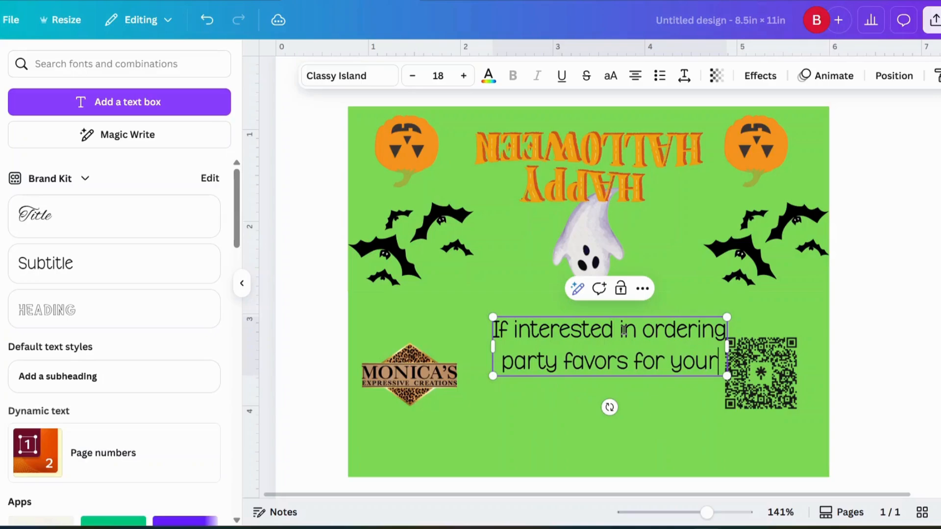
text( next even)
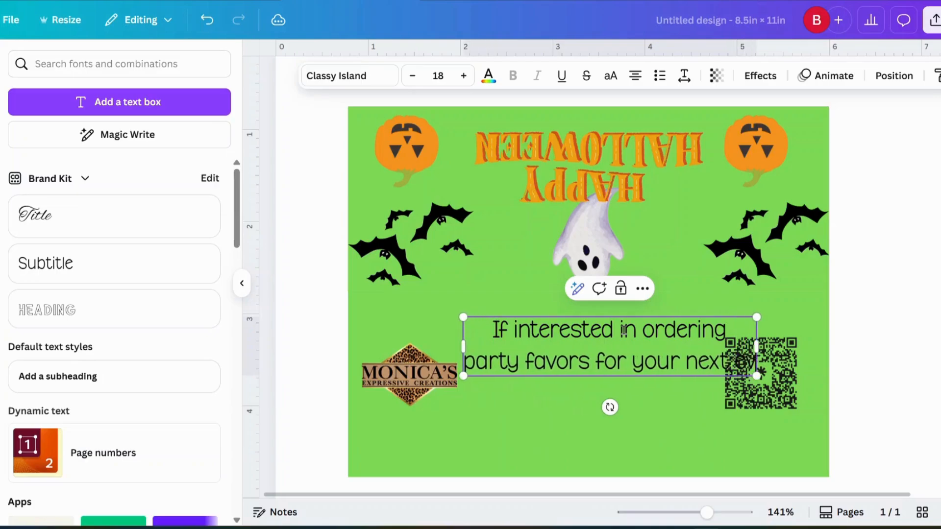
text(t)
key(Return)
text(contact me at:)
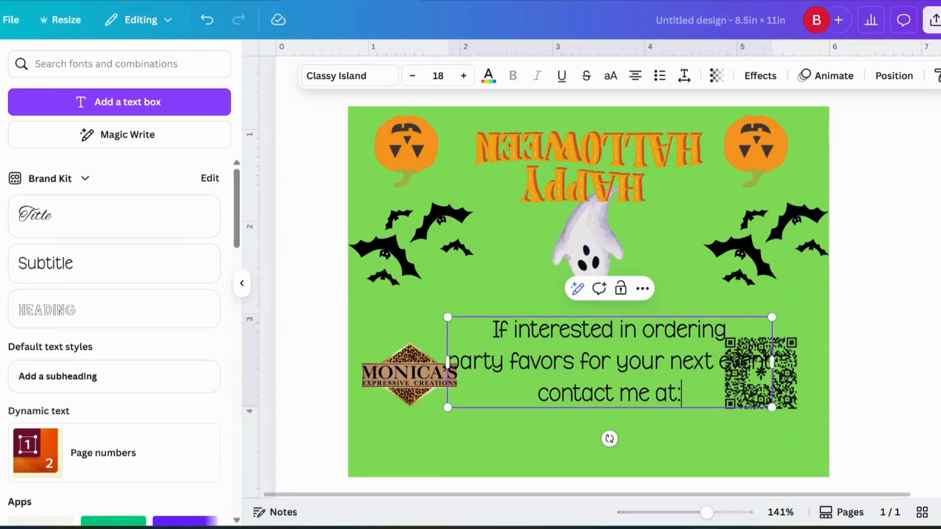
Set the whole message to 12 pt and centre it on the page's centre line.
click(412, 75)
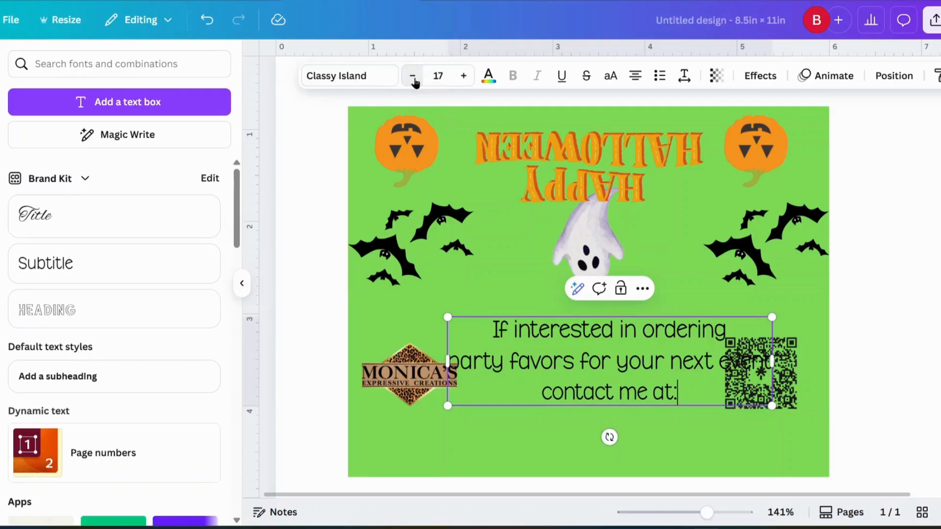
drag(490, 330, 678, 394)
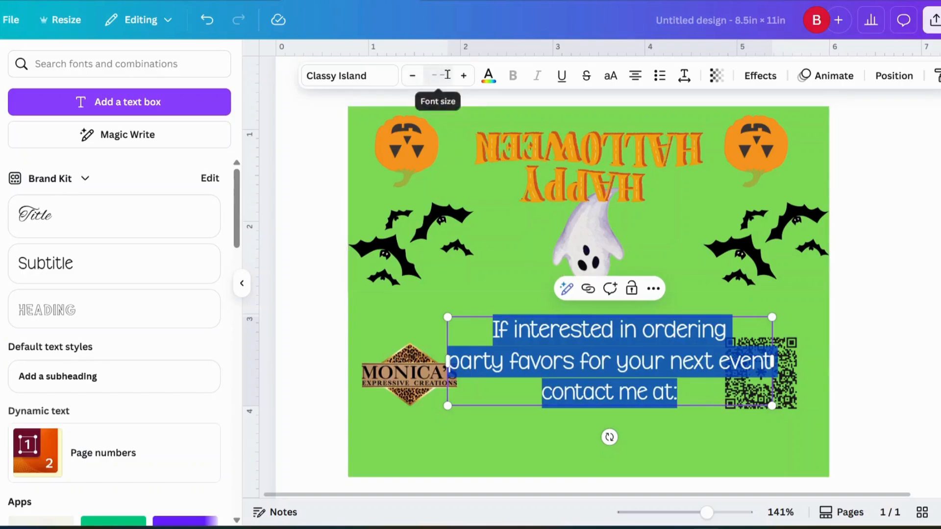
click(436, 77)
click(441, 193)
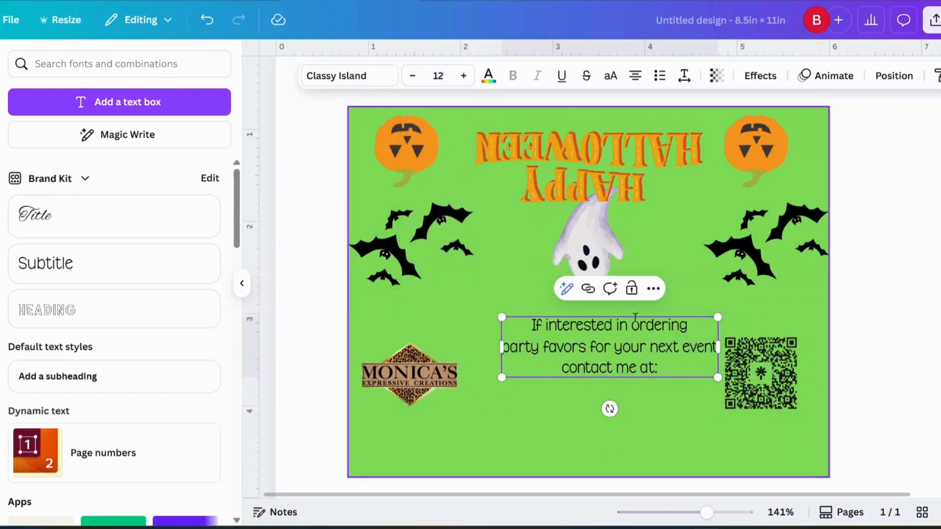
mouse_move(639, 347)
mouse_down()
mouse_move(607, 369)
mouse_move(636, 363)
mouse_move(625, 359)
mouse_up()
click(698, 420)
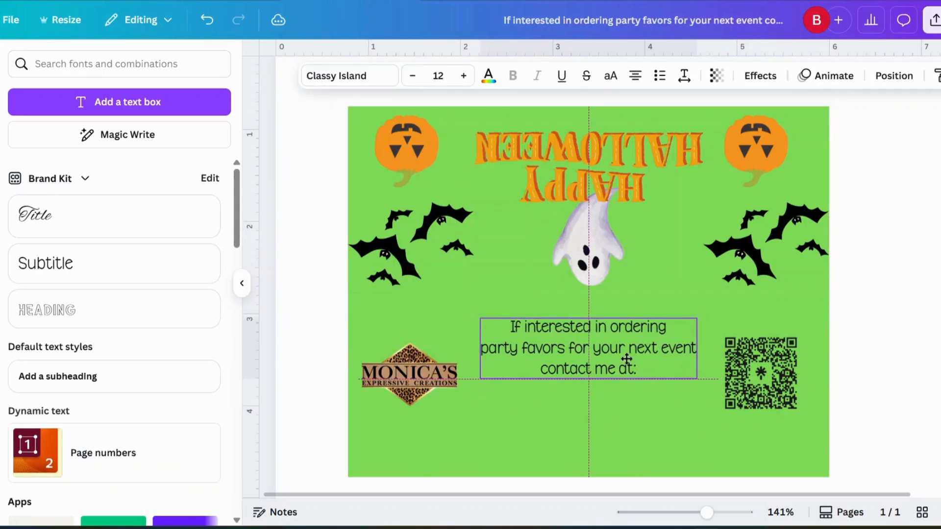
Add another subtitle text box and reduce its font size to 14.
click(670, 433)
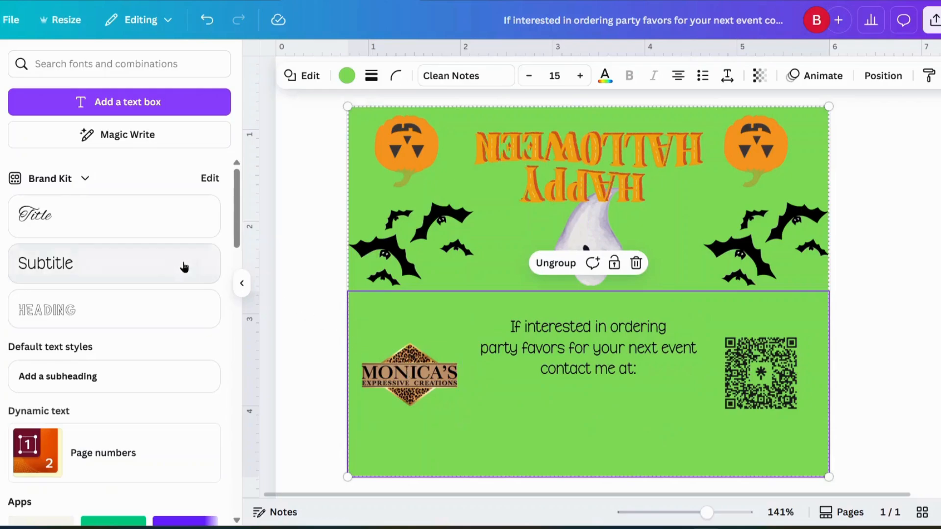
click(130, 263)
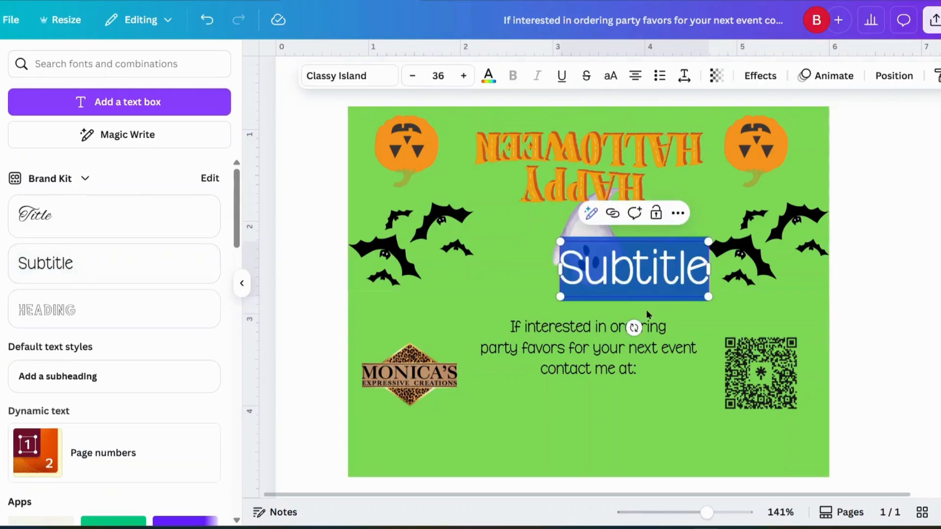
click(413, 78)
click(413, 78)
click(412, 77)
click(412, 78)
click(413, 77)
click(413, 78)
click(412, 77)
click(412, 77)
click(413, 78)
click(412, 77)
click(413, 78)
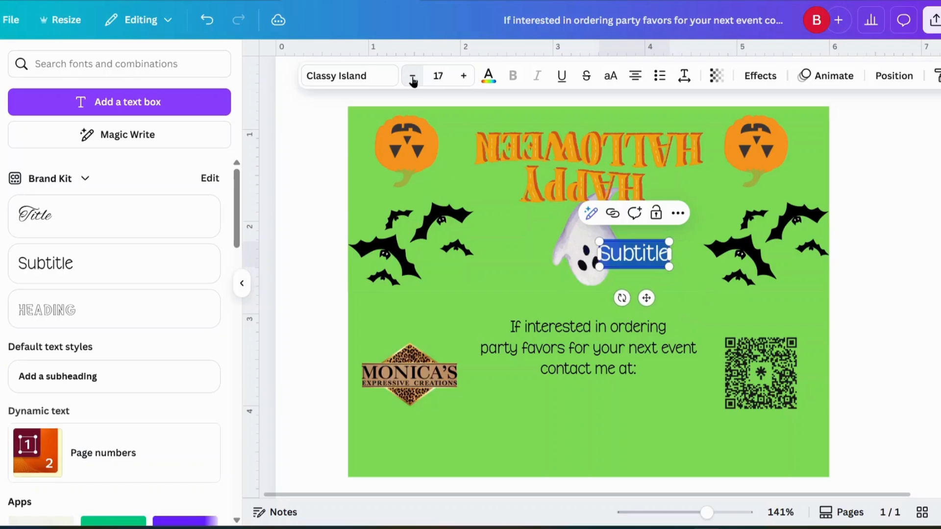
click(413, 79)
click(412, 79)
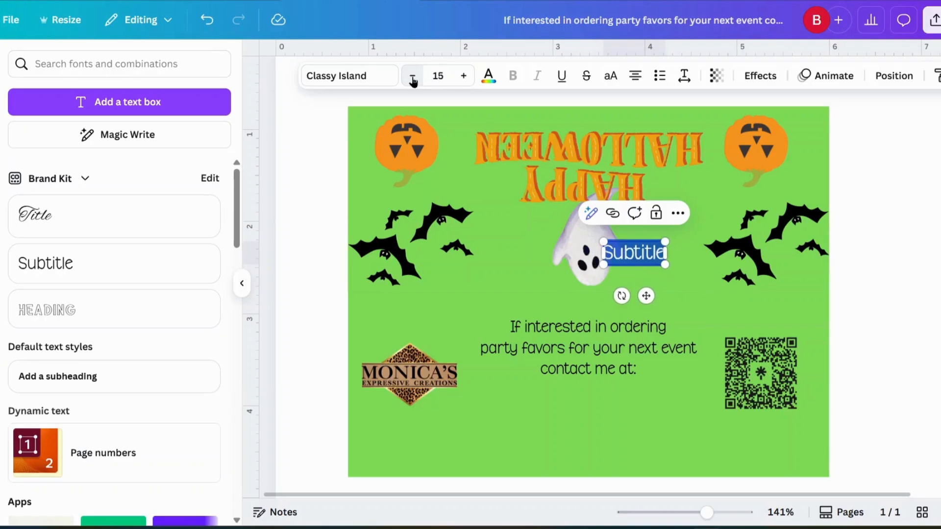
click(413, 77)
Type the contact e-mail address below the message and settle both lines centred between logo and QR code.
drag(646, 296, 615, 441)
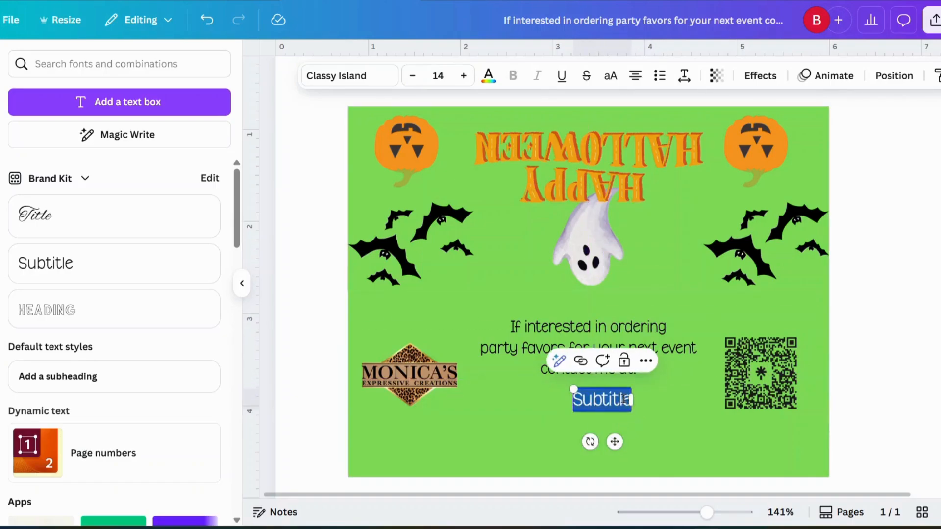
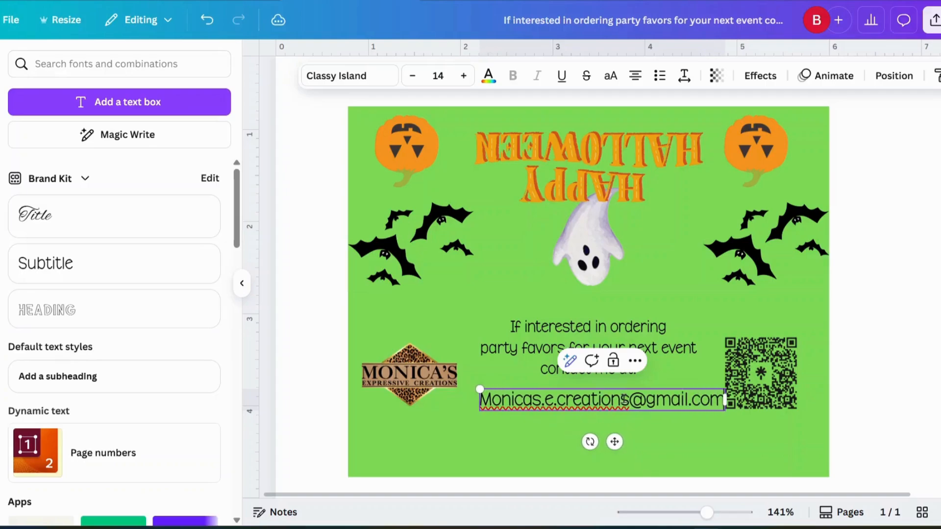
drag(614, 441, 597, 431)
click(614, 338)
drag(614, 338, 613, 343)
click(687, 475)
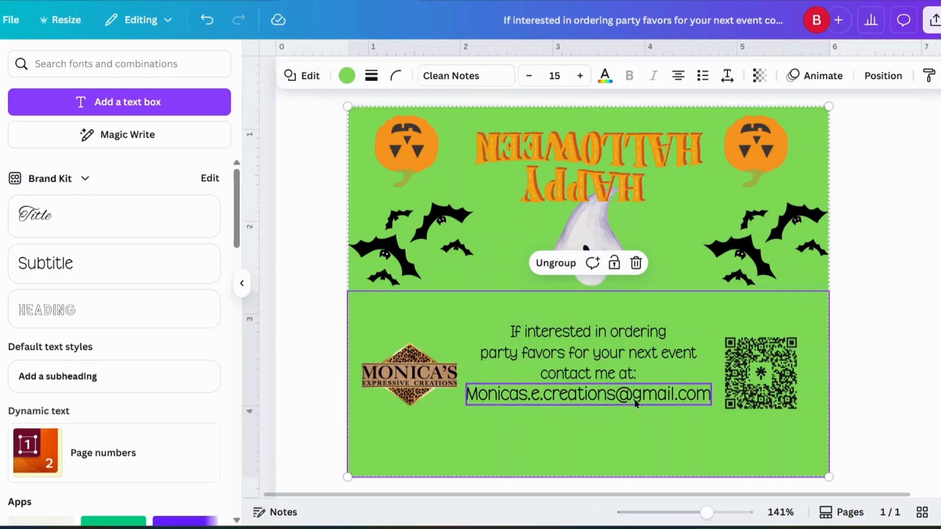
drag(634, 402, 634, 427)
drag(627, 359, 624, 372)
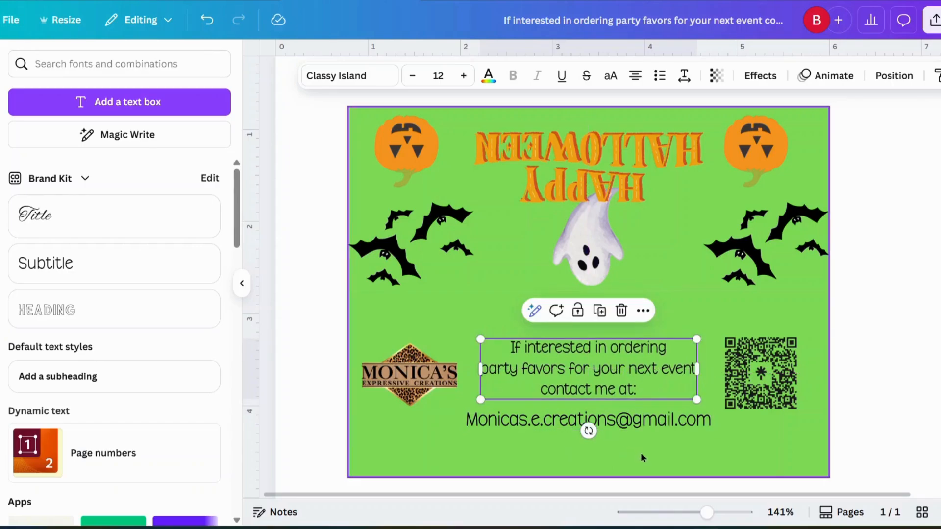
Duplicate the e-mail line beneath itself and change the copy to the Payhip shop web address.
scroll(640, 452, down, 3)
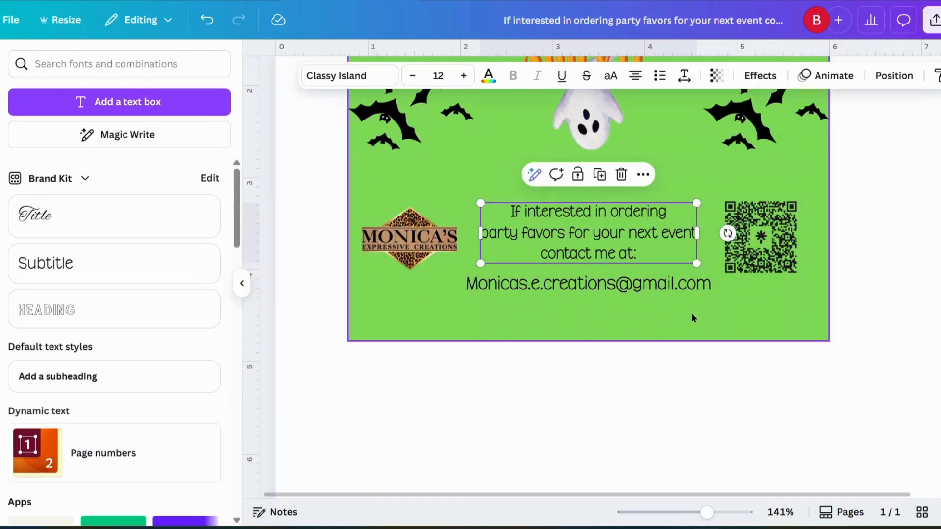
click(616, 291)
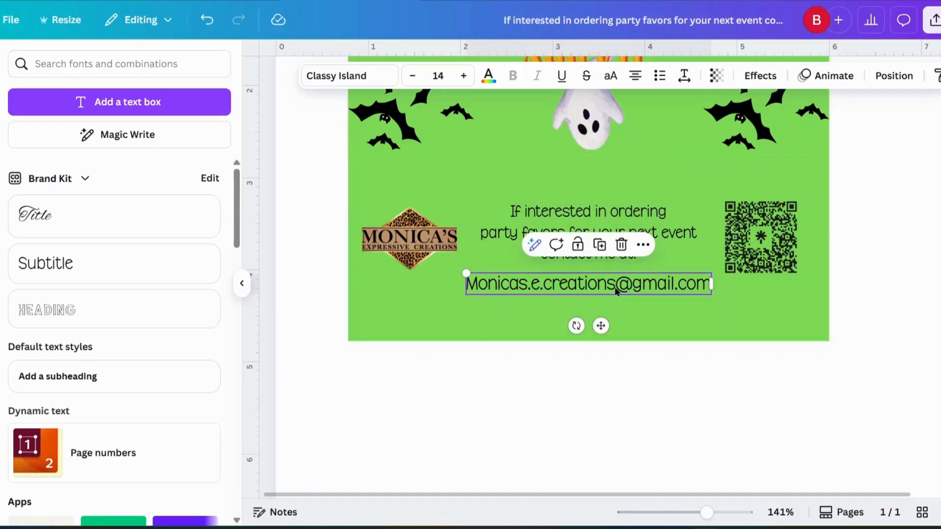
click(601, 243)
drag(616, 341, 600, 347)
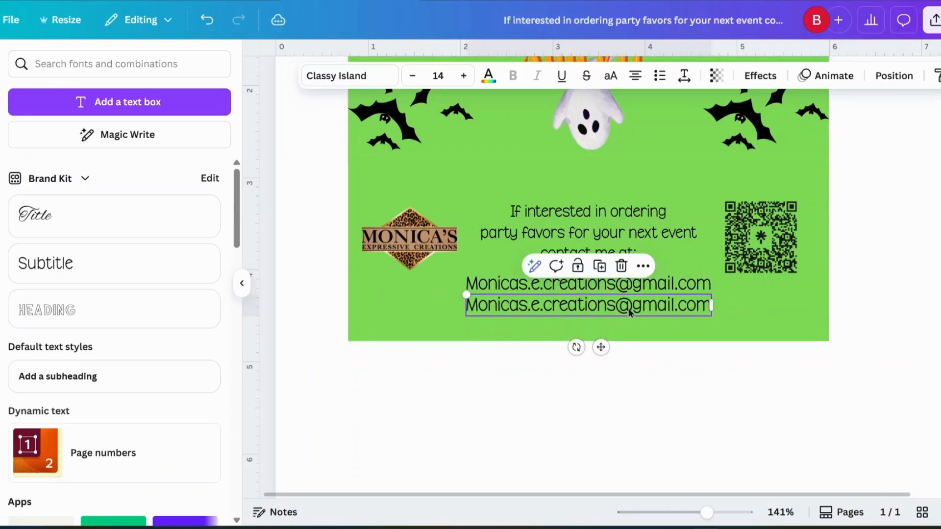
double_click(629, 303)
text(Payh)
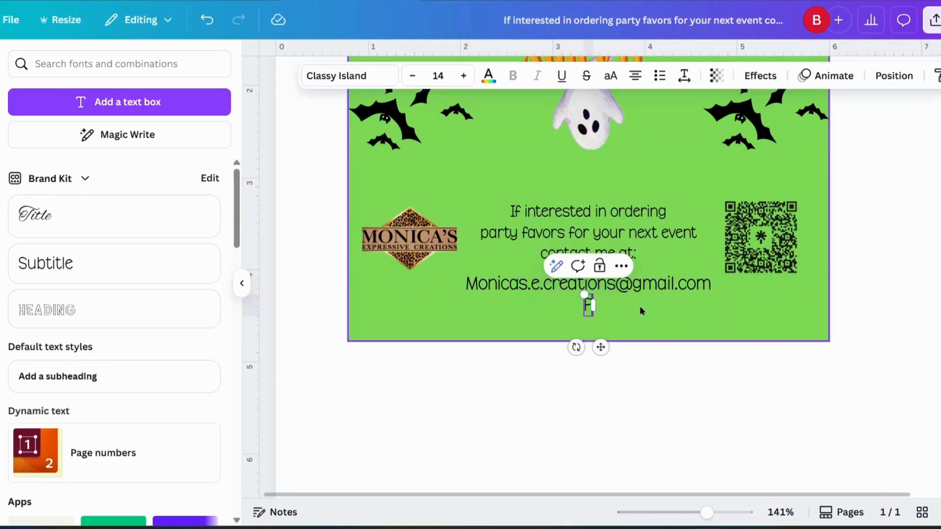
text(.co)
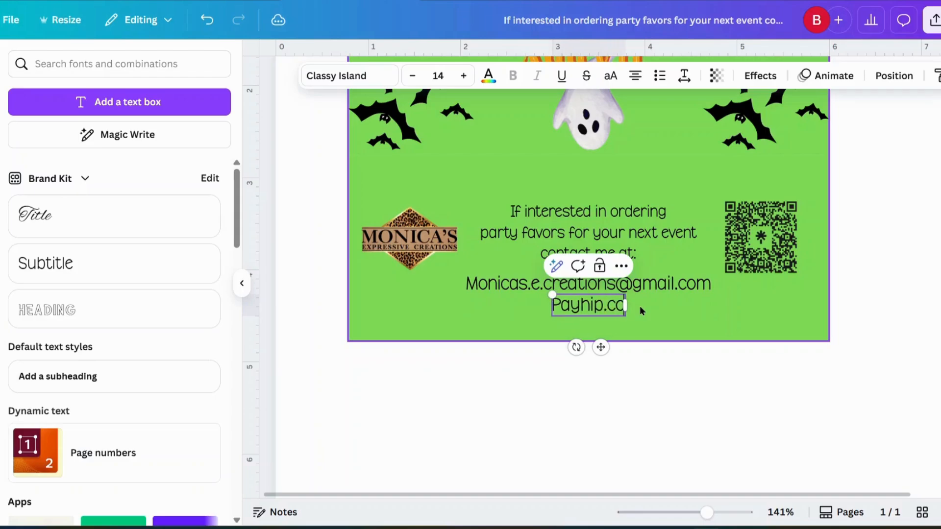
text(m/Monica)
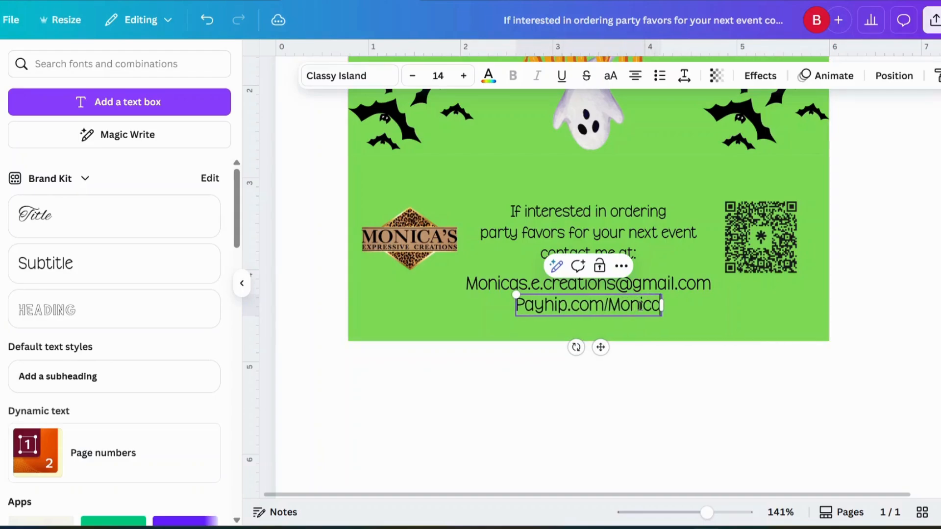
text(sEx)
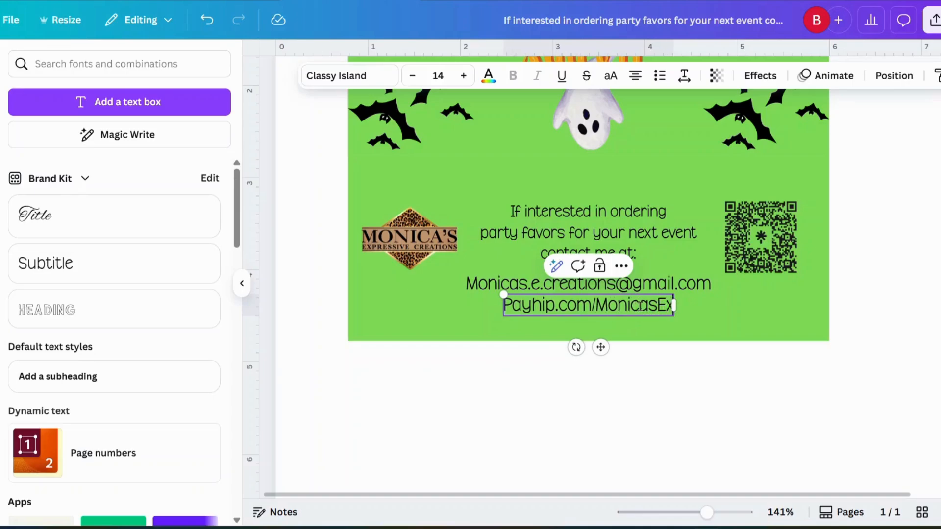
text(pressiveCreations)
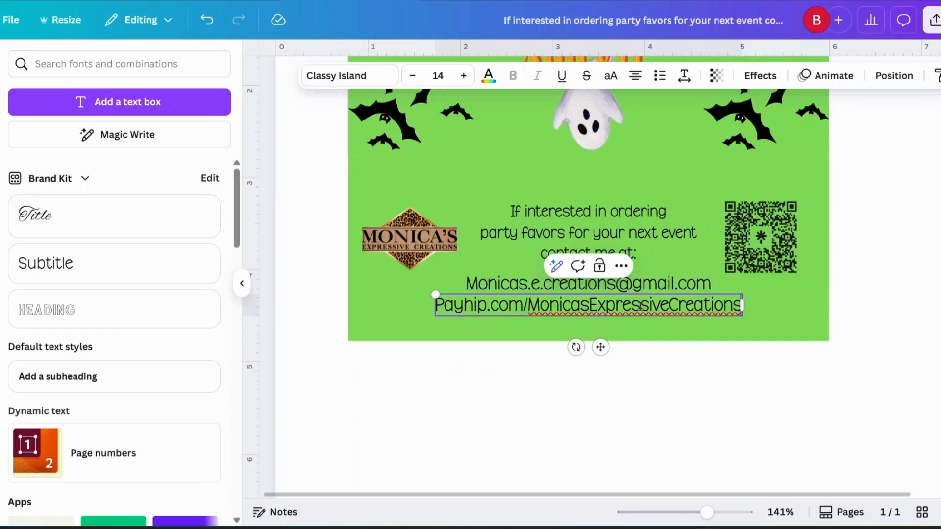
click(771, 333)
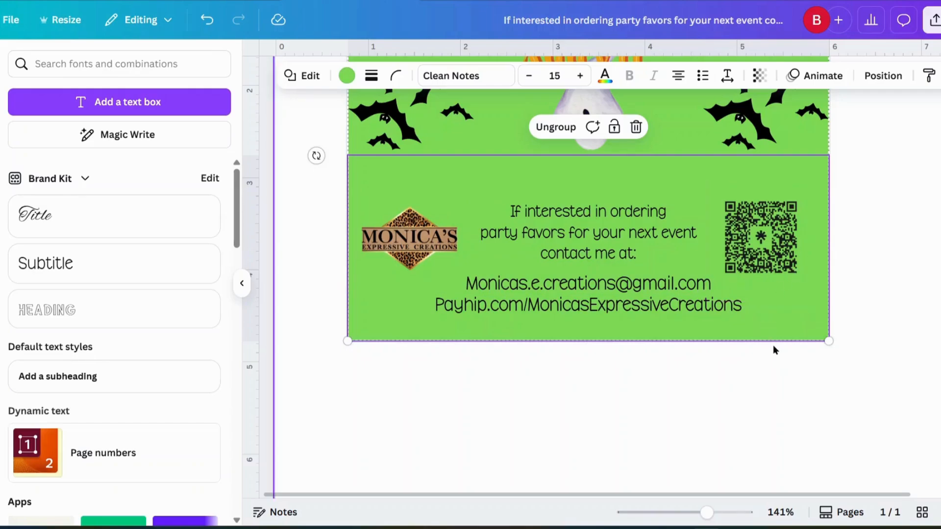
scroll(772, 346, up, 4)
scroll(774, 348, down, 1)
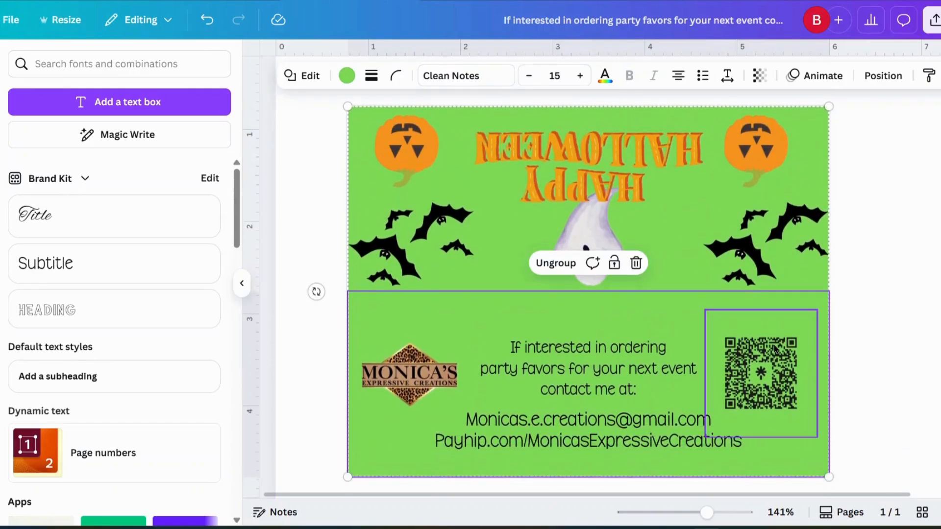
Select the logo, QR code, text boxes and panel together and group them.
drag(325, 114, 904, 509)
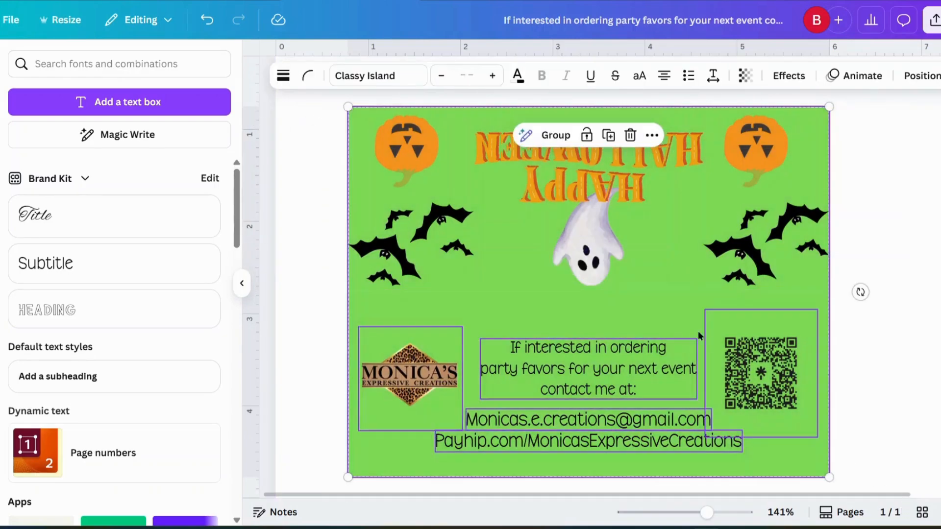
click(545, 139)
click(878, 258)
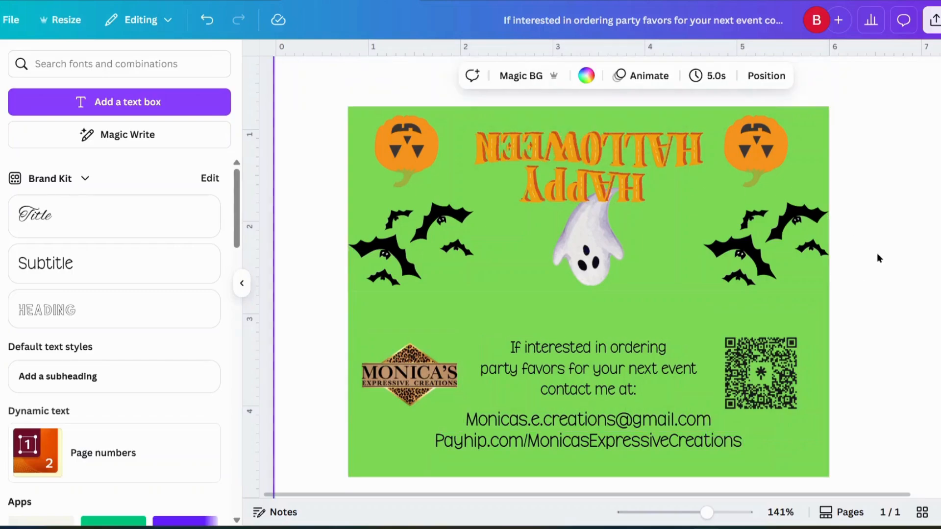
drag(711, 516, 682, 512)
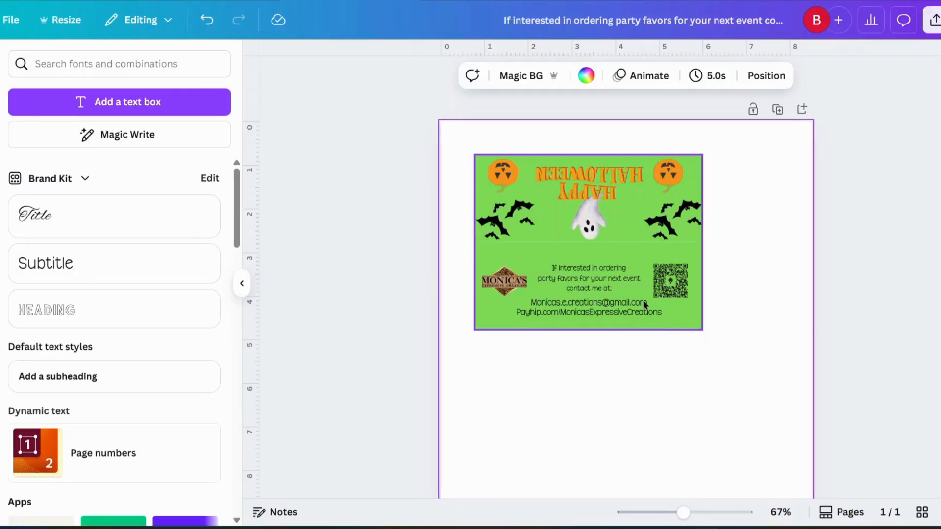
Rotate the card group 90° and place it in the letter page's top-left corner.
drag(644, 305, 647, 309)
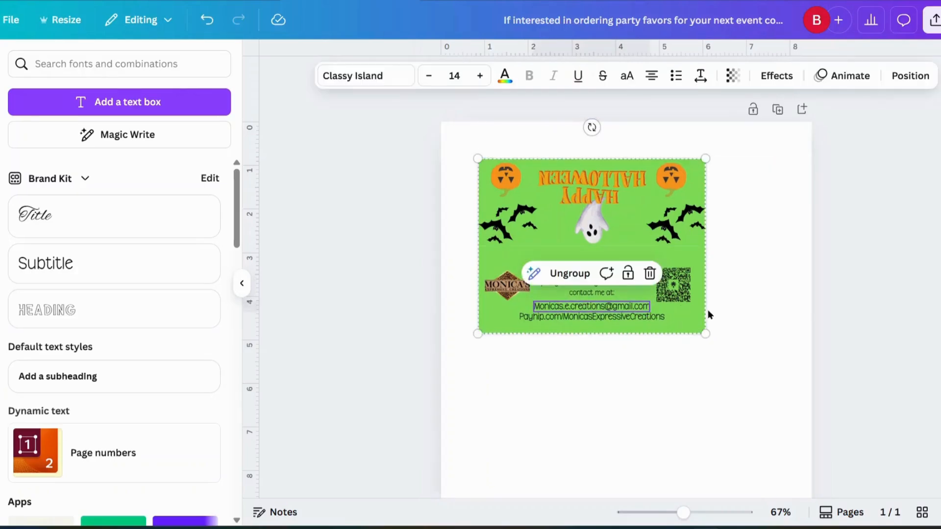
click(730, 324)
click(654, 318)
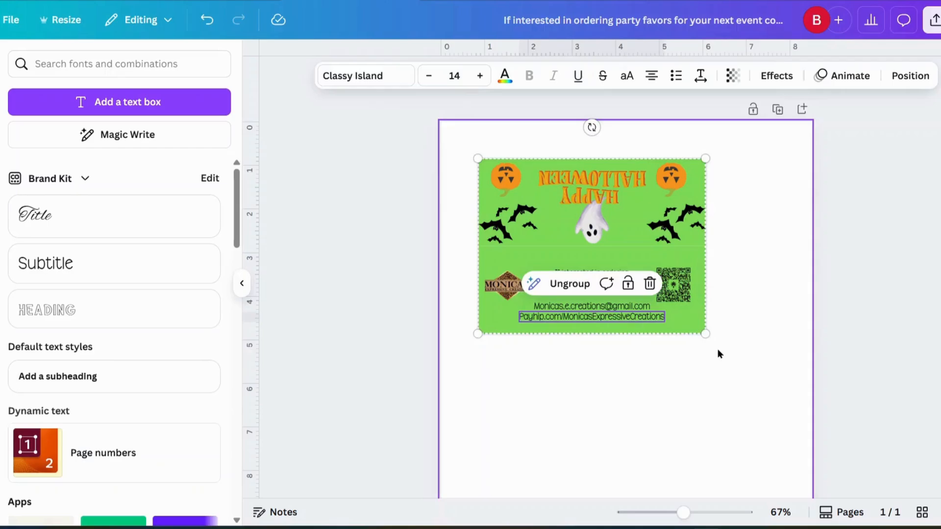
drag(588, 132, 670, 245)
drag(613, 258, 550, 247)
click(719, 294)
scroll(666, 289, down, 2)
scroll(666, 290, up, 2)
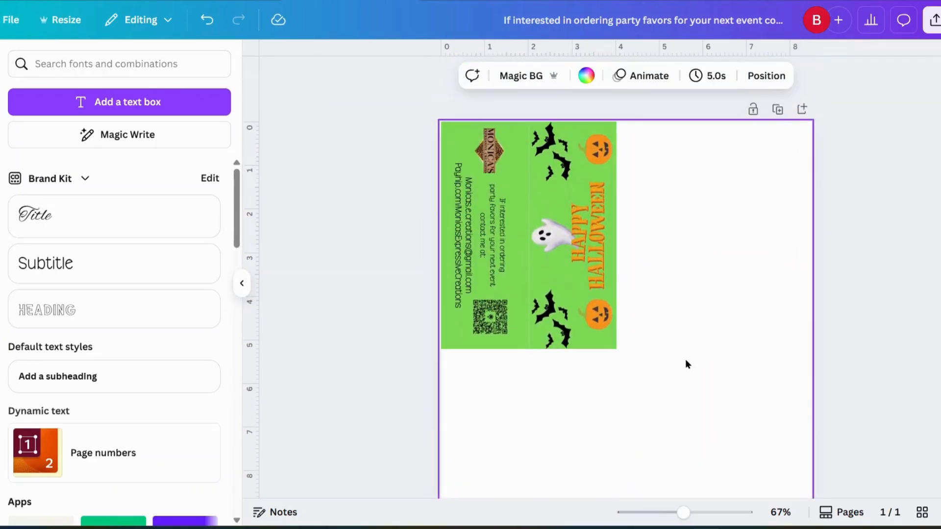
scroll(685, 364, down, 2)
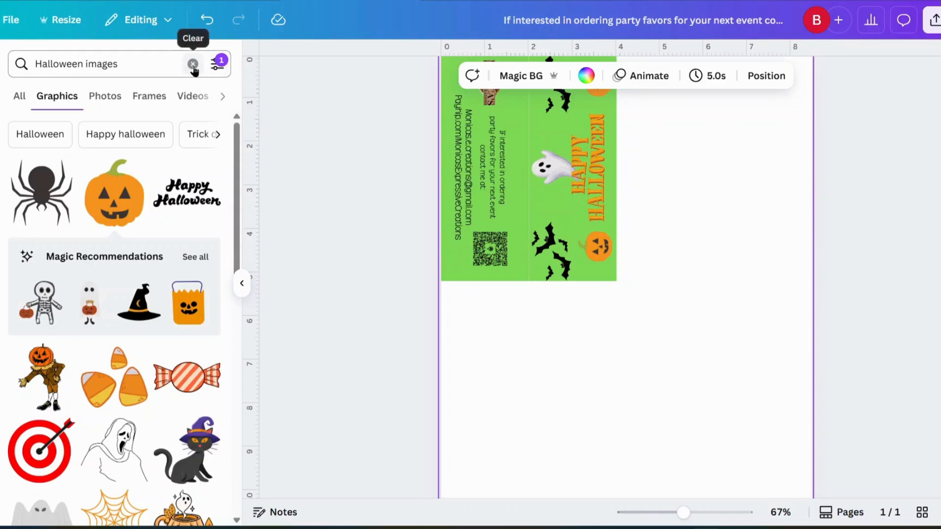
Add a square below the card and stretch it into a rectangle about 6.1 by 1.9 inches.
click(193, 64)
click(20, 265)
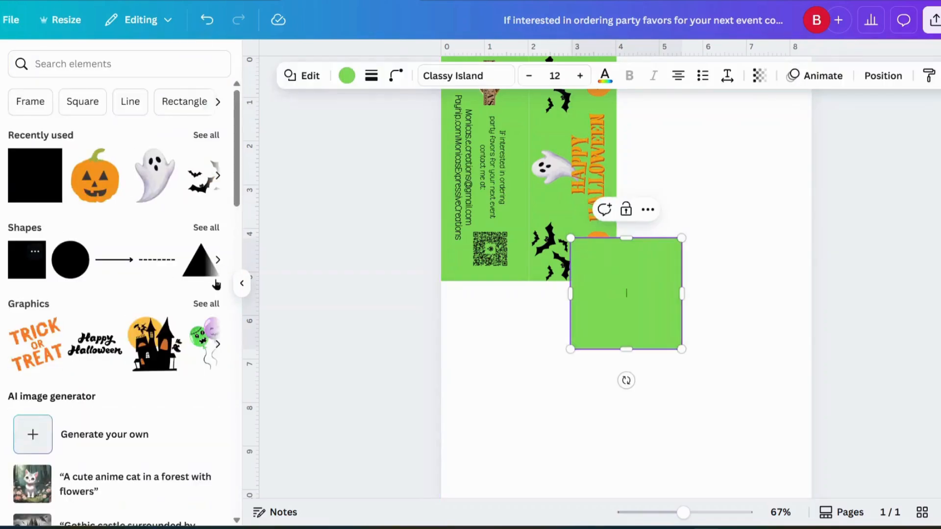
drag(636, 320, 595, 410)
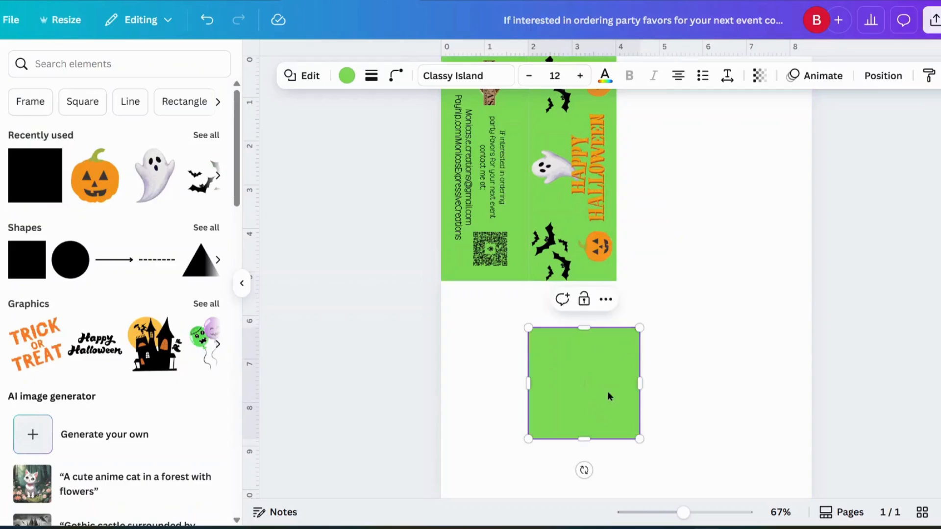
drag(640, 384, 713, 384)
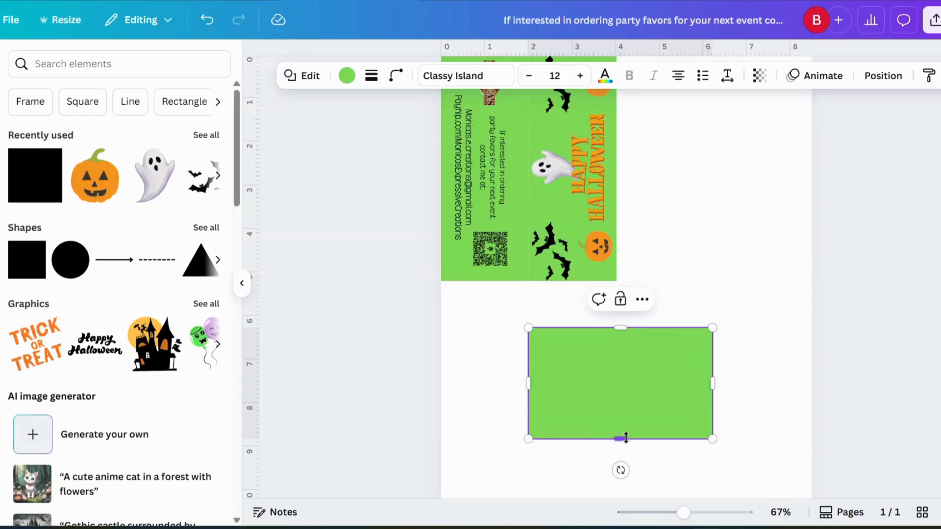
drag(710, 375, 767, 371)
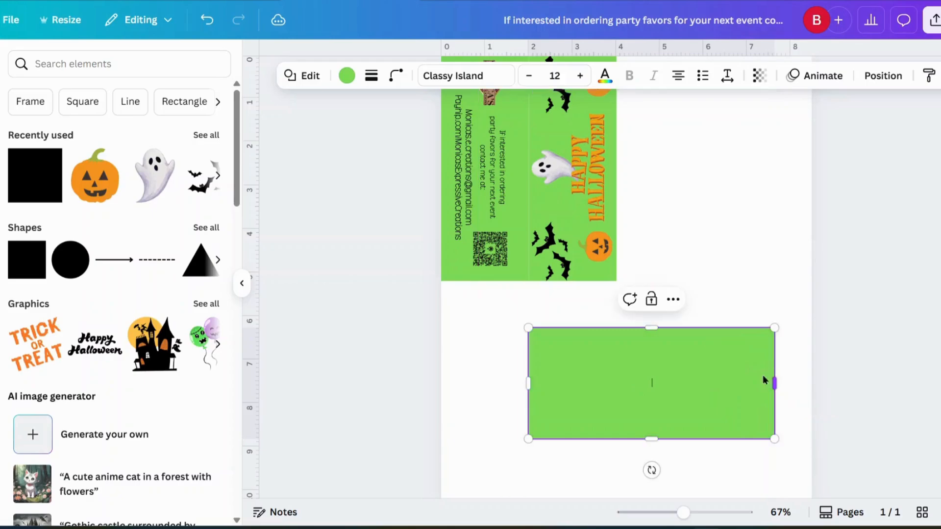
mouse_move(527, 383)
mouse_down()
mouse_move(506, 382)
mouse_move(545, 380)
mouse_up()
drag(658, 437, 610, 392)
click(594, 453)
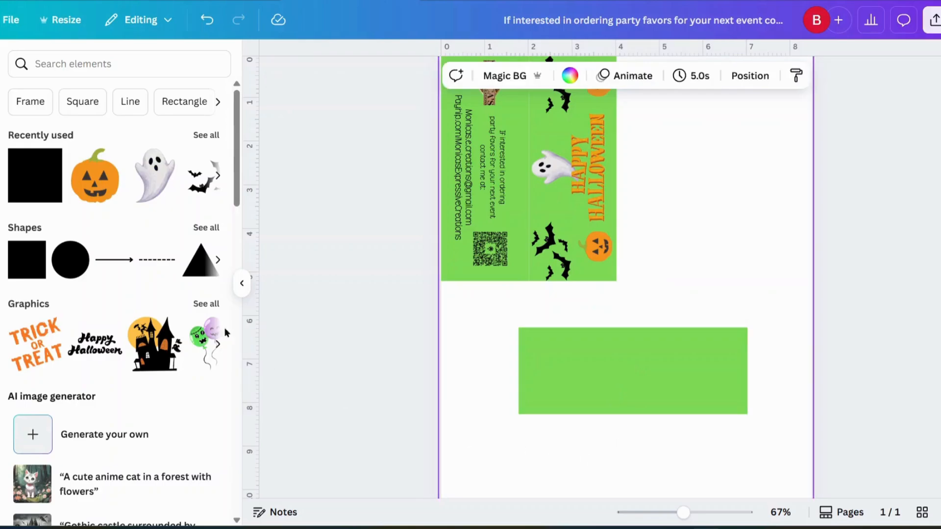
Search elements for 'halloween backgroundi mages' and browse all the Photos results.
click(93, 71)
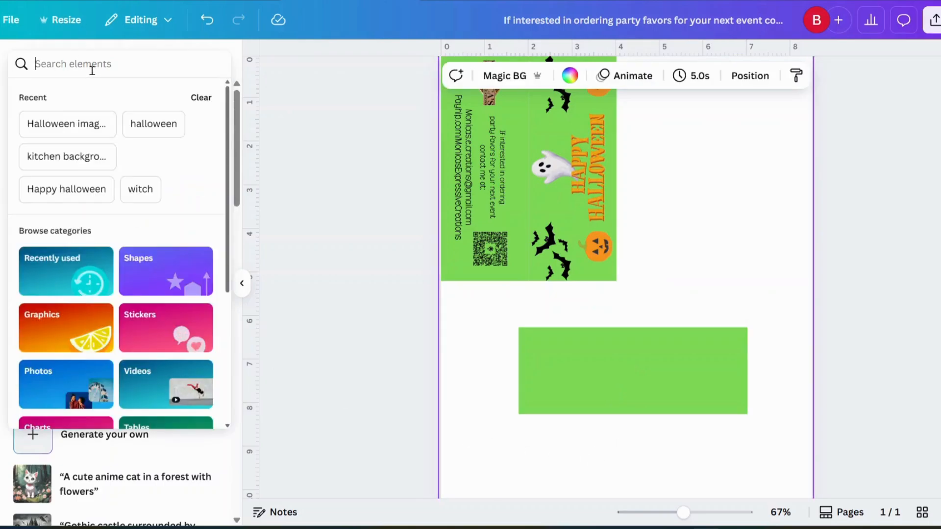
text(halloween back)
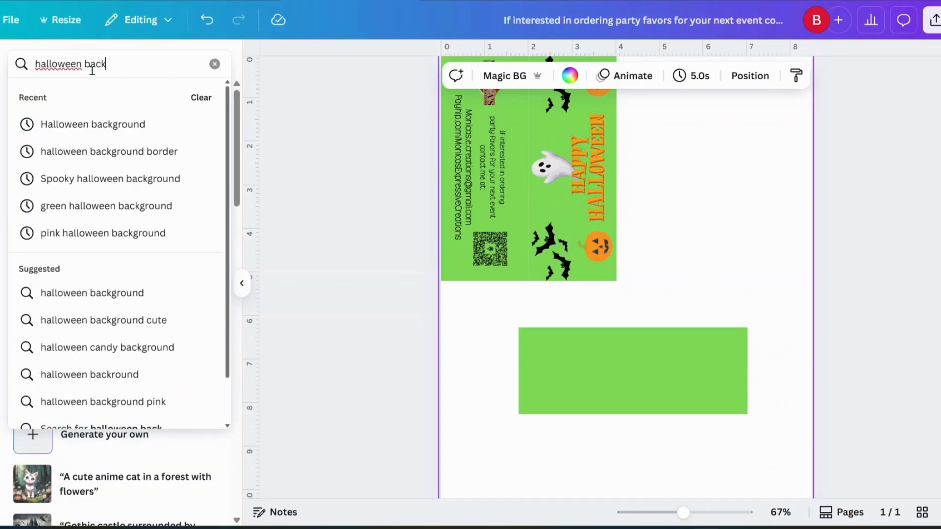
text(groundi mages)
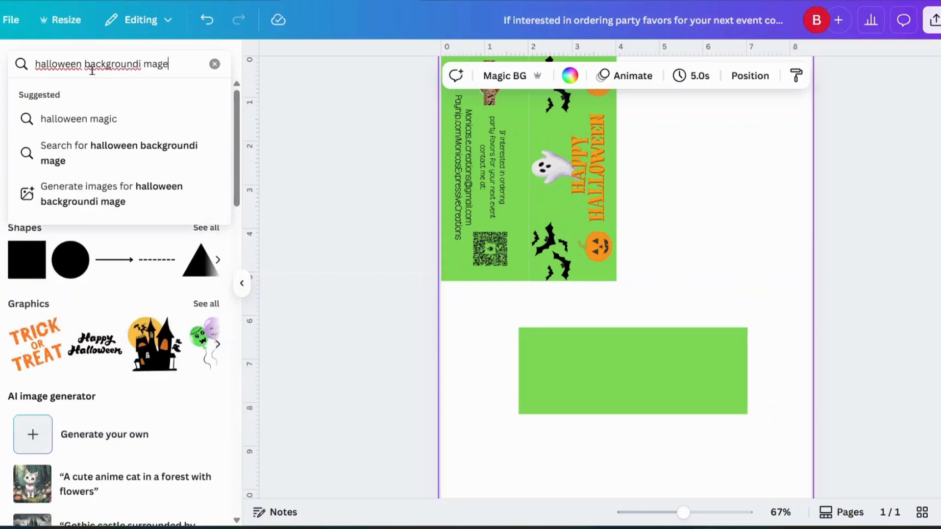
key(Return)
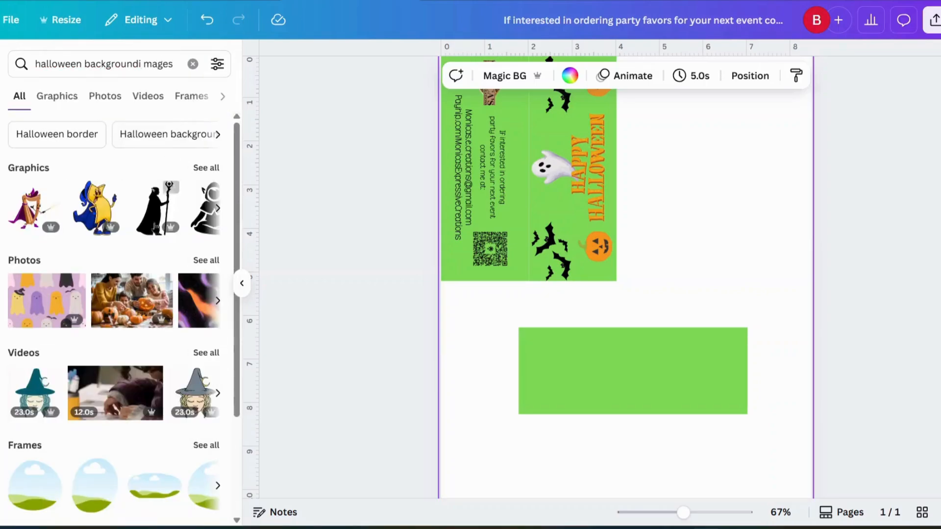
click(197, 264)
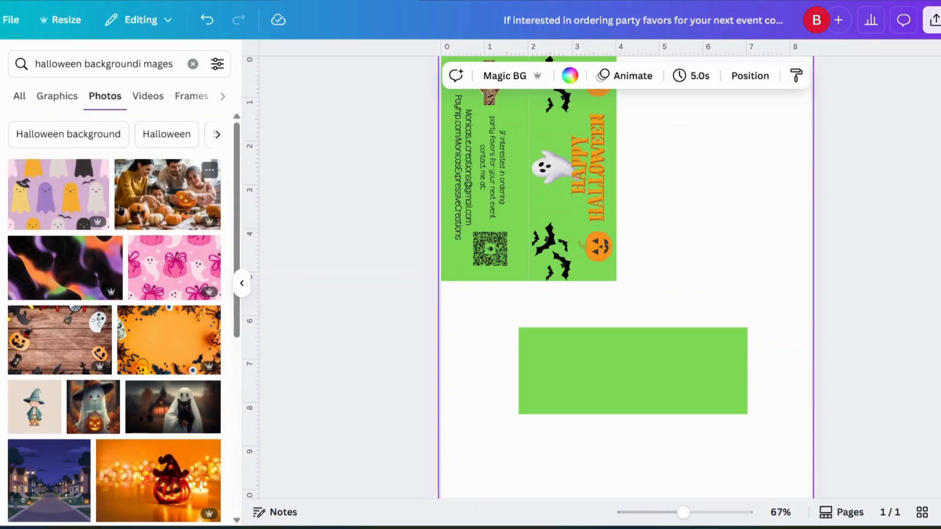
scroll(105, 272, down, 3)
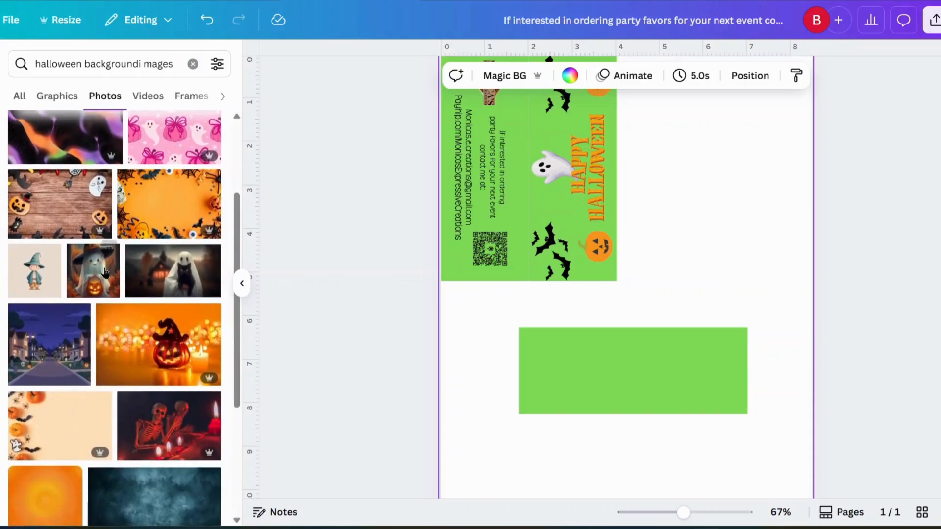
scroll(106, 271, down, 5)
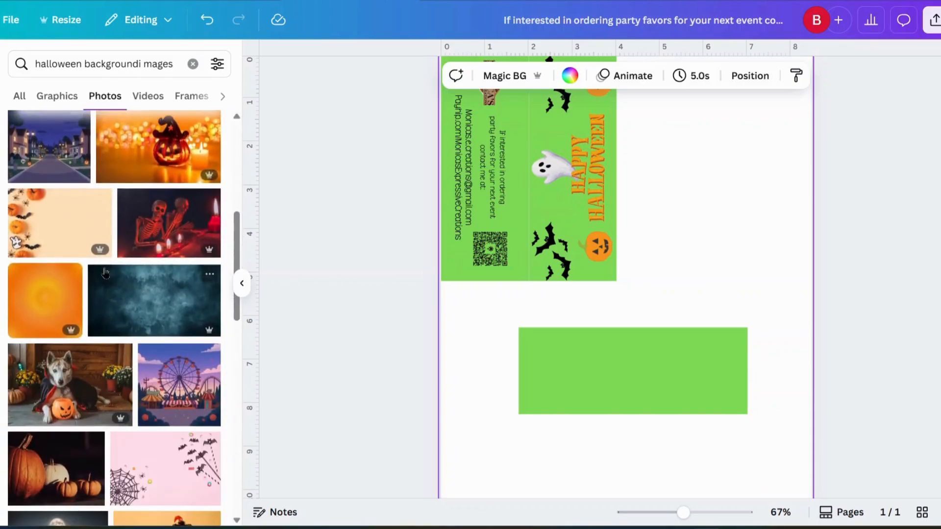
scroll(105, 272, down, 5)
scroll(105, 272, up, 8)
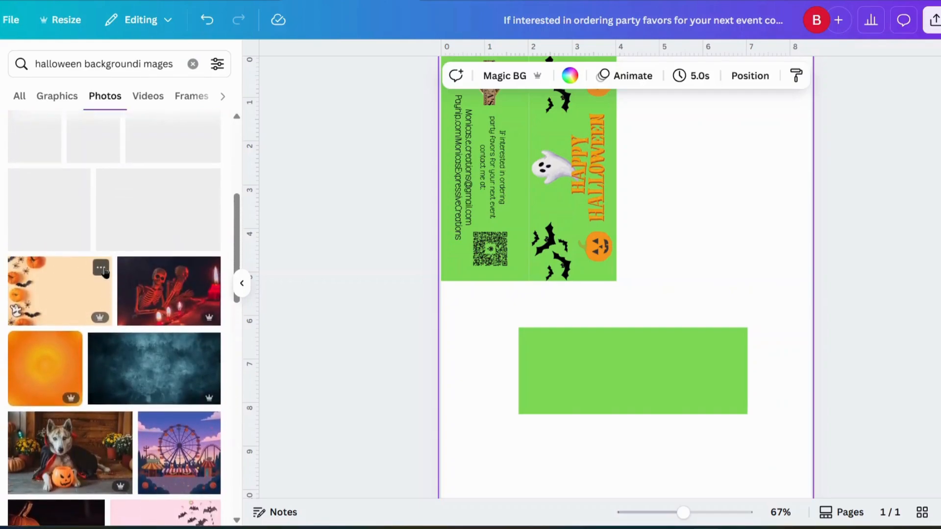
Replace the green rectangle with the purple-and-orange abstract photo, cropped and centred below the card.
scroll(117, 272, up, 5)
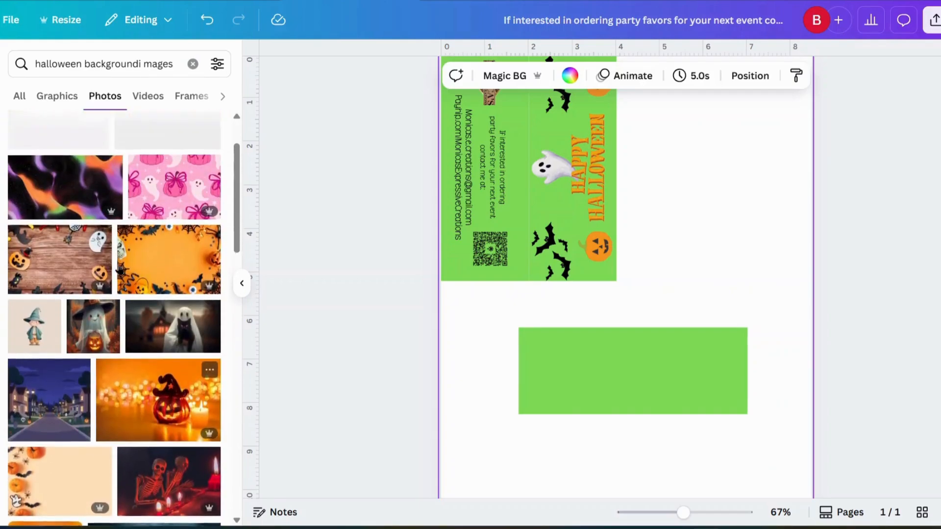
click(81, 273)
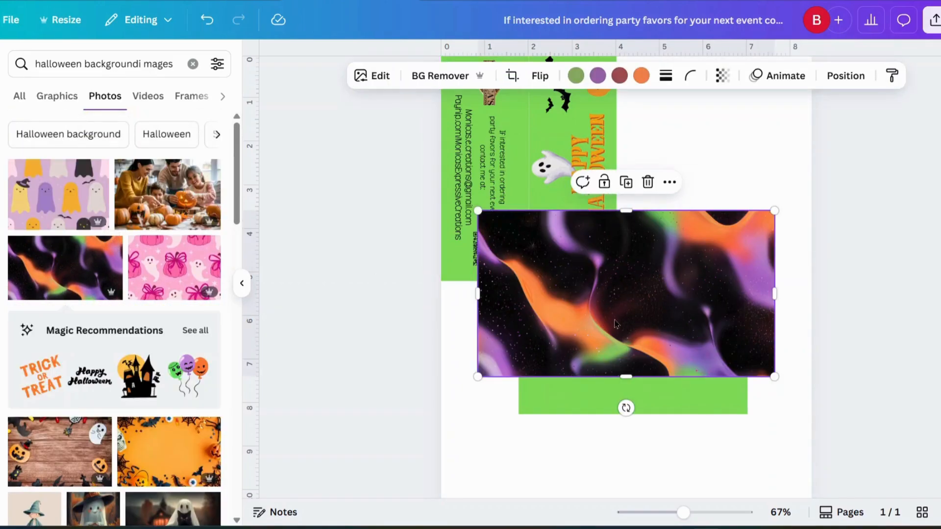
click(670, 401)
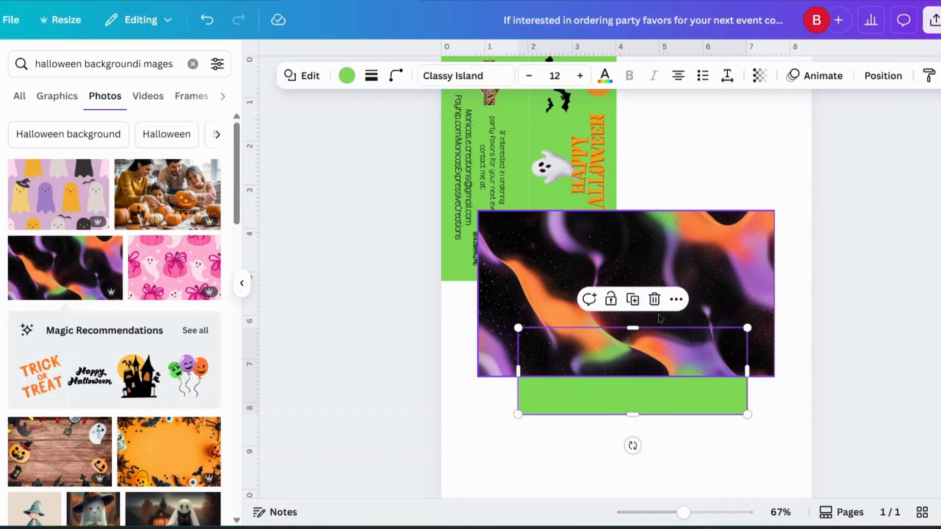
click(654, 300)
drag(654, 304, 648, 396)
drag(629, 300, 627, 379)
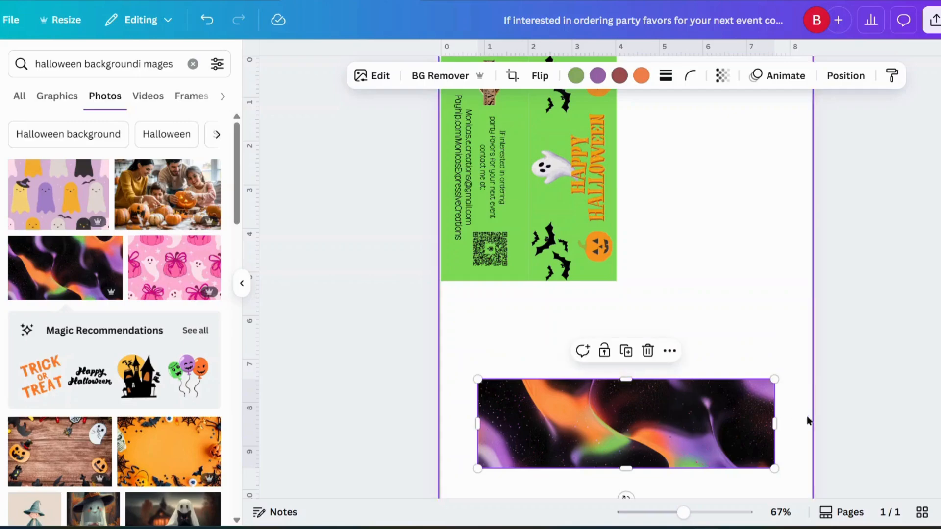
drag(774, 422, 705, 427)
scroll(749, 387, down, 2)
drag(613, 358, 634, 292)
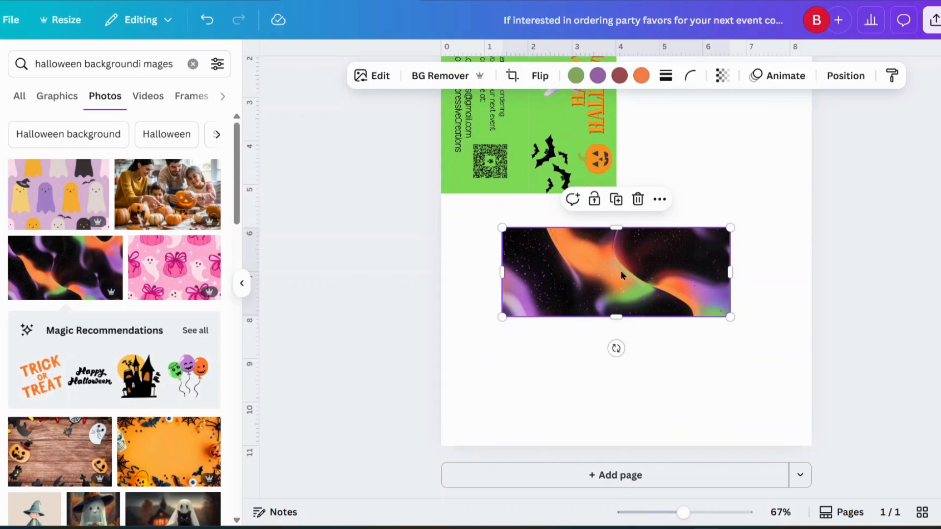
Duplicate the photo, place the copy directly below and flip it vertically.
click(616, 199)
drag(611, 279, 607, 355)
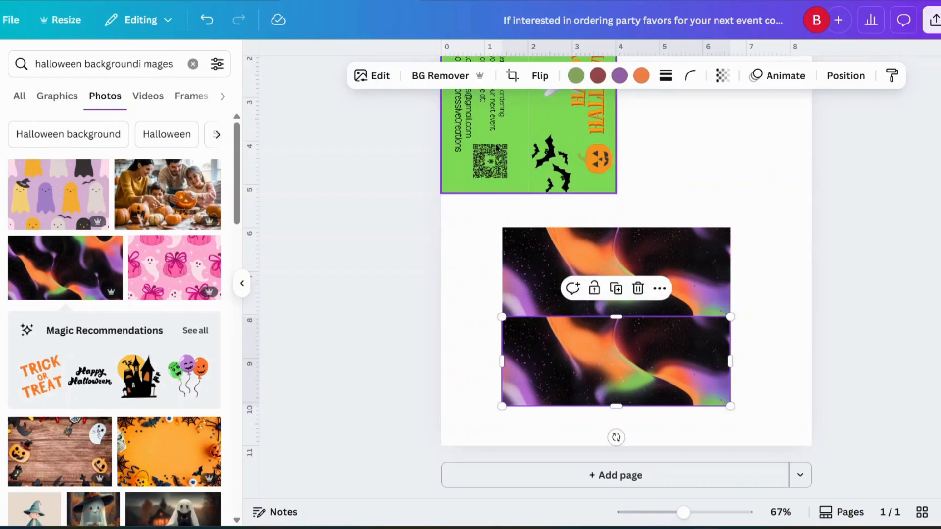
click(545, 76)
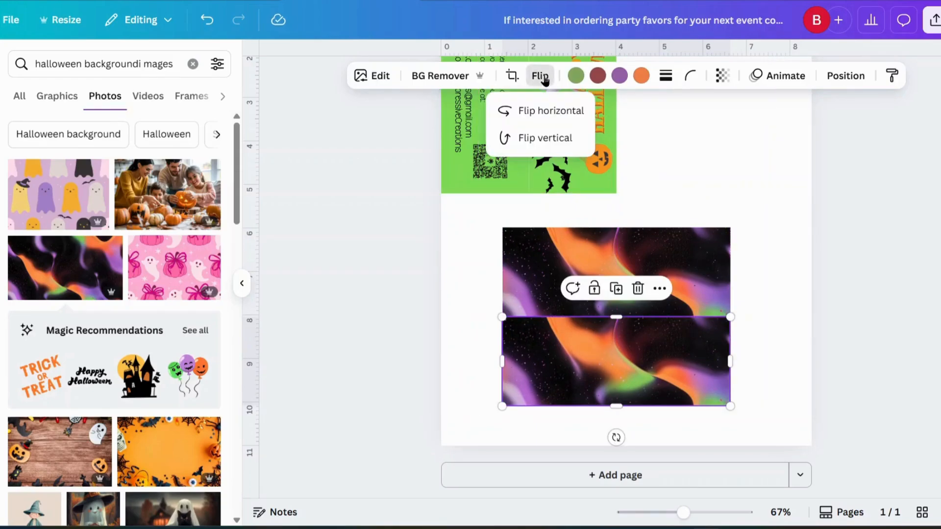
click(543, 139)
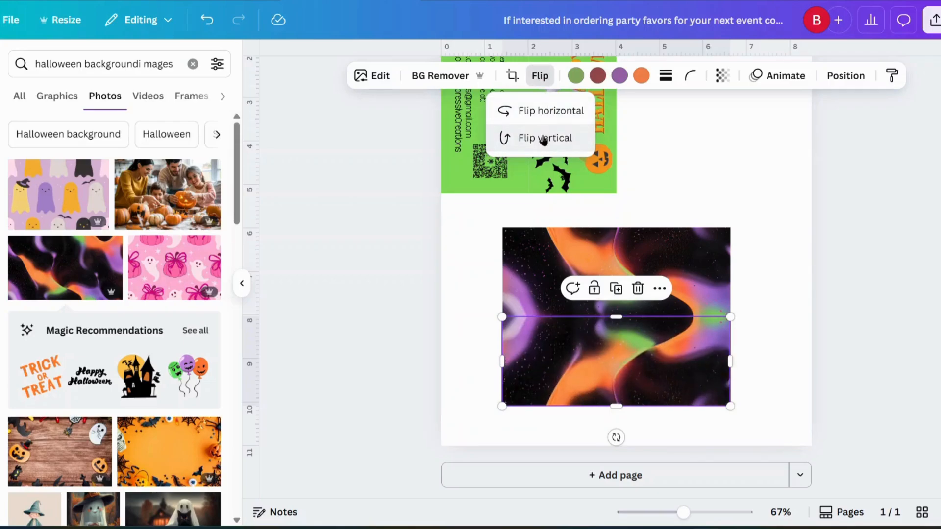
click(735, 157)
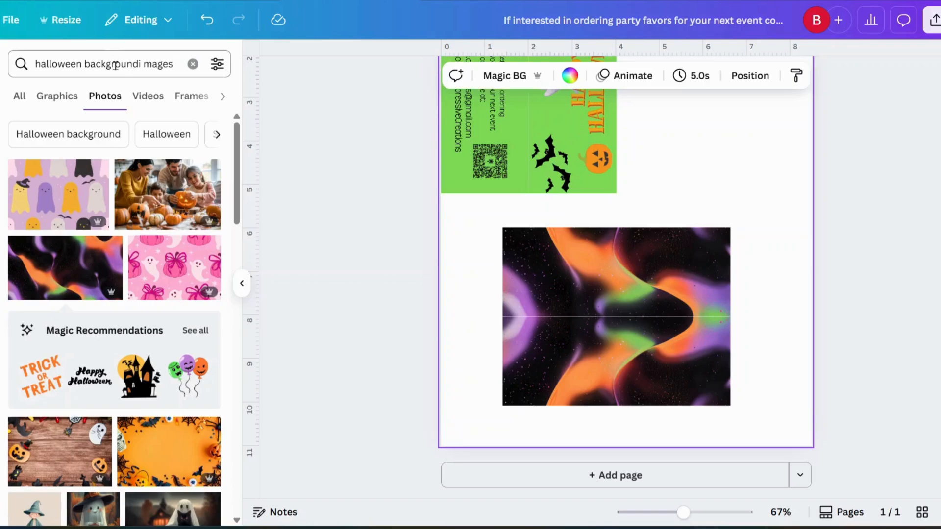
Search for 'Halloween images' and browse all the Graphics results.
click(193, 64)
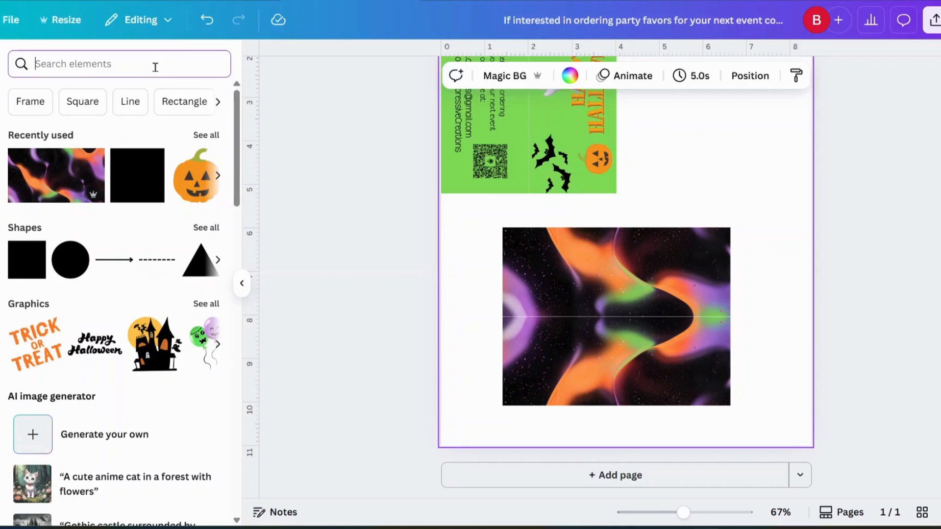
text(Halloween images)
key(Return)
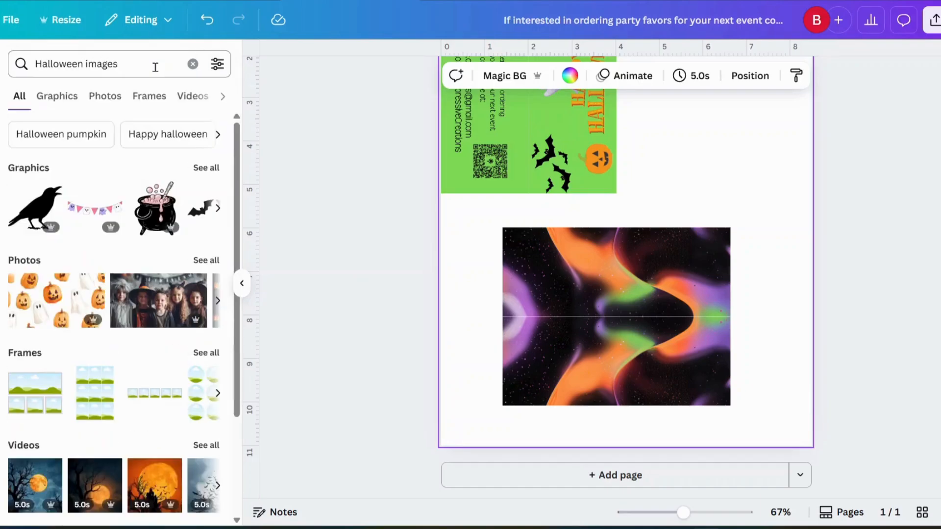
click(205, 167)
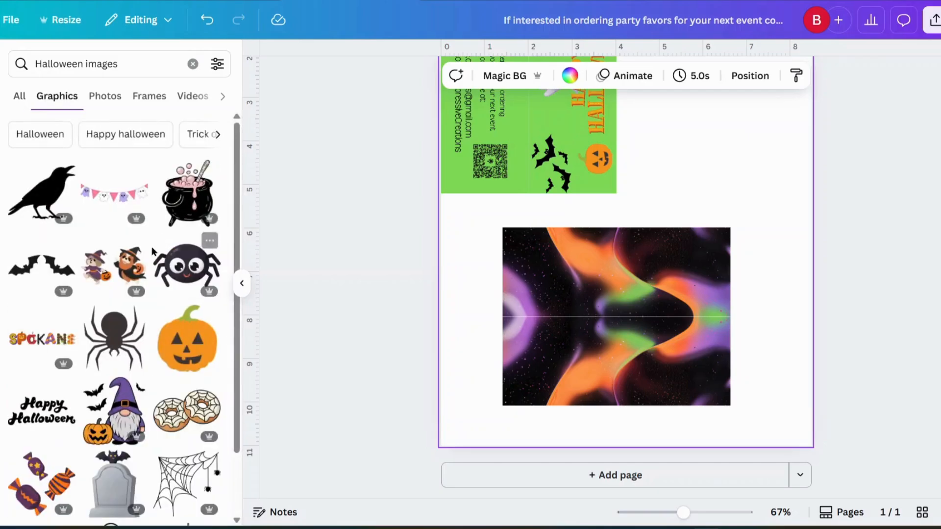
scroll(150, 252, down, 3)
scroll(136, 145, down, 9)
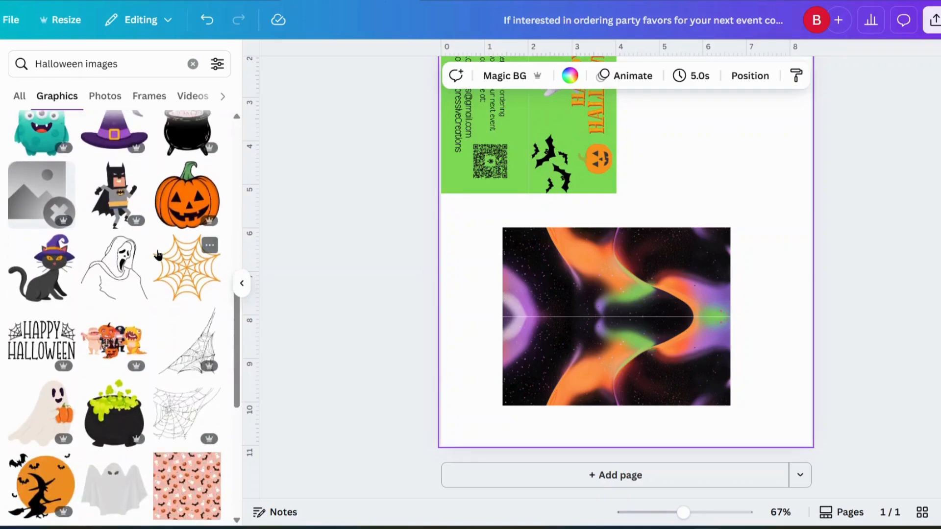
scroll(158, 255, down, 10)
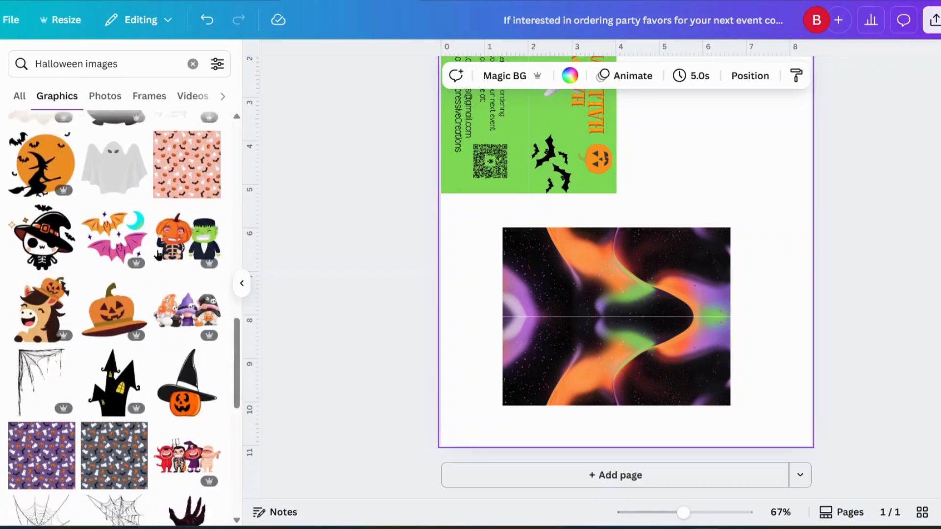
scroll(158, 254, down, 4)
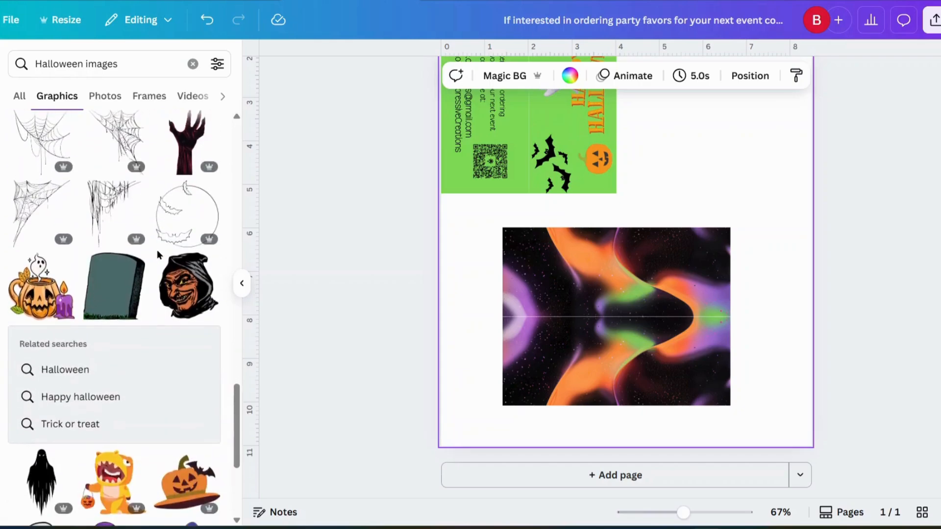
scroll(158, 255, down, 5)
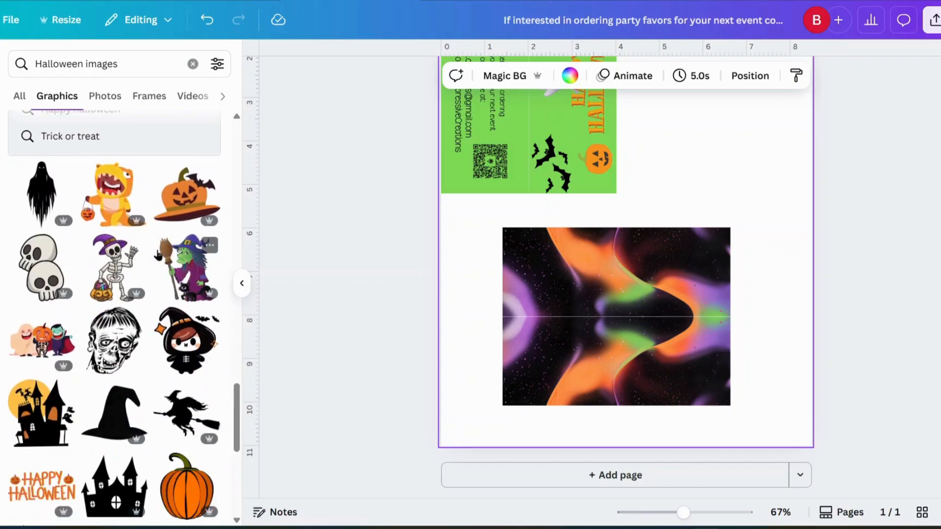
scroll(158, 254, down, 2)
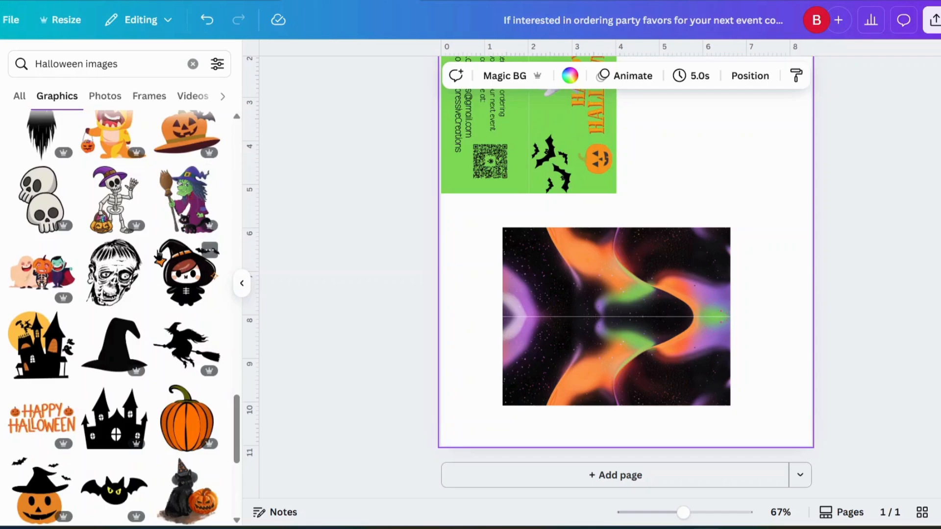
scroll(157, 254, down, 1)
scroll(158, 255, down, 3)
scroll(158, 254, down, 5)
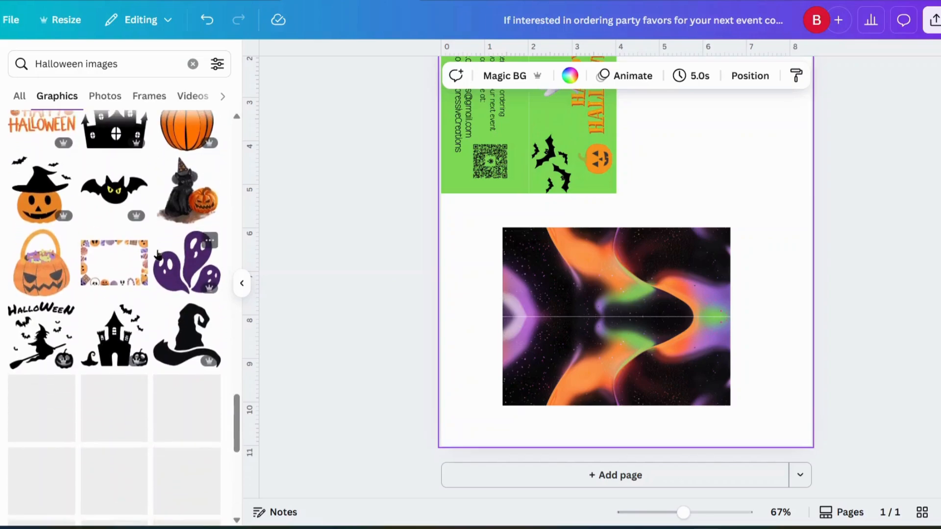
scroll(158, 254, down, 3)
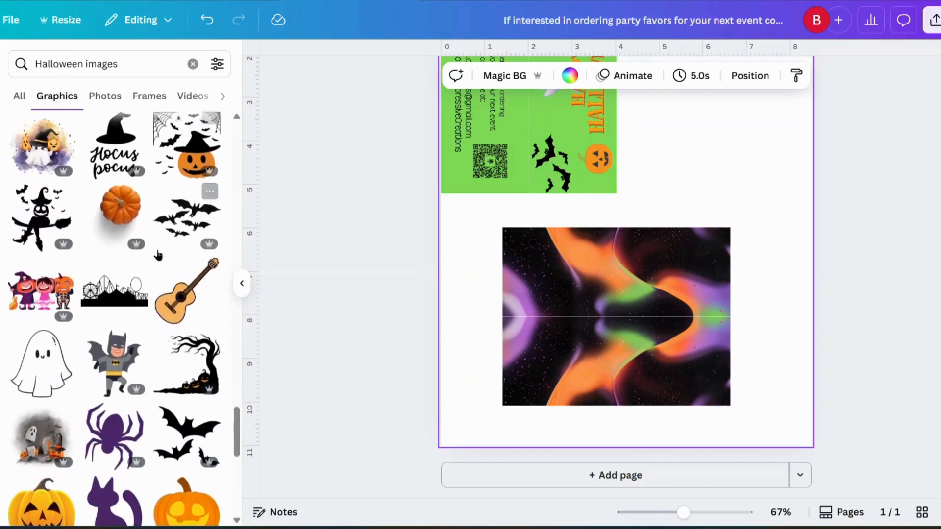
Try a ghost-witch watercolor graphic on the dark panel, then delete it.
click(47, 161)
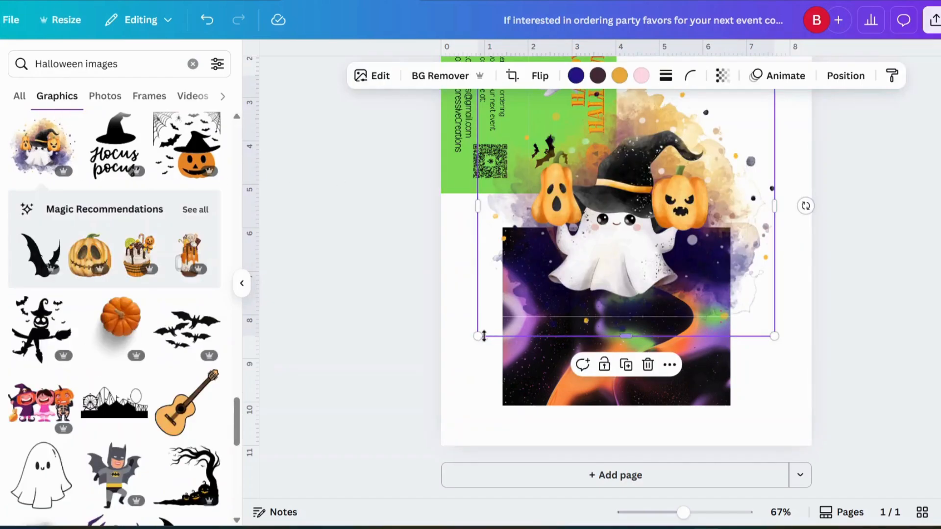
drag(477, 336, 719, 216)
drag(708, 161, 627, 360)
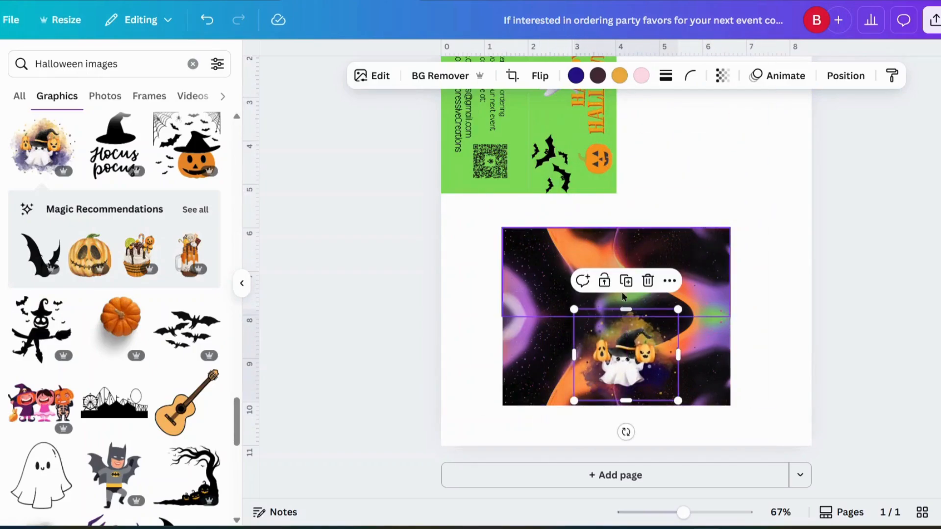
click(647, 282)
scroll(125, 319, down, 4)
scroll(124, 320, down, 8)
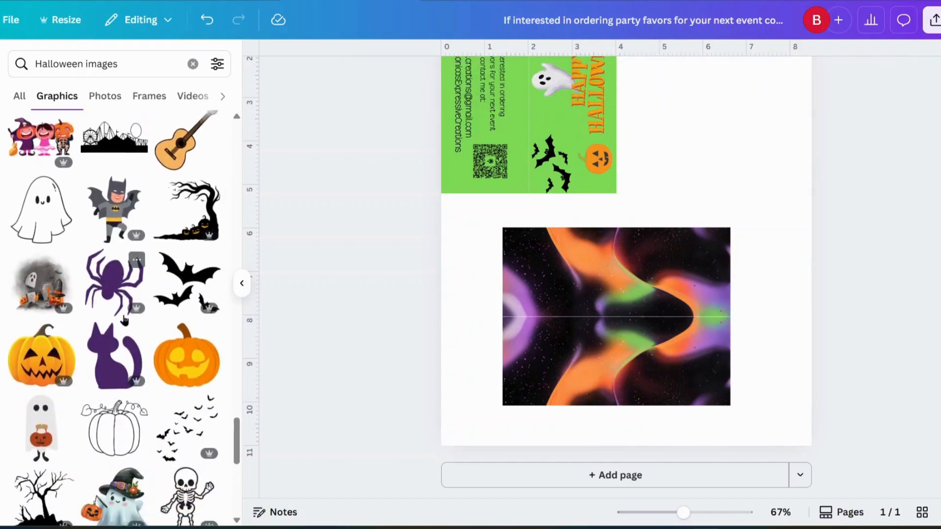
scroll(124, 320, down, 5)
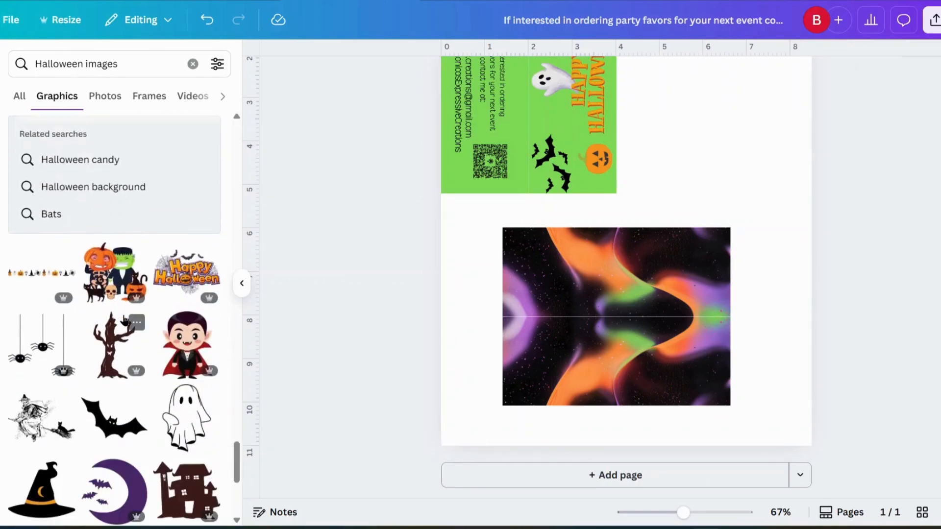
scroll(124, 320, down, 6)
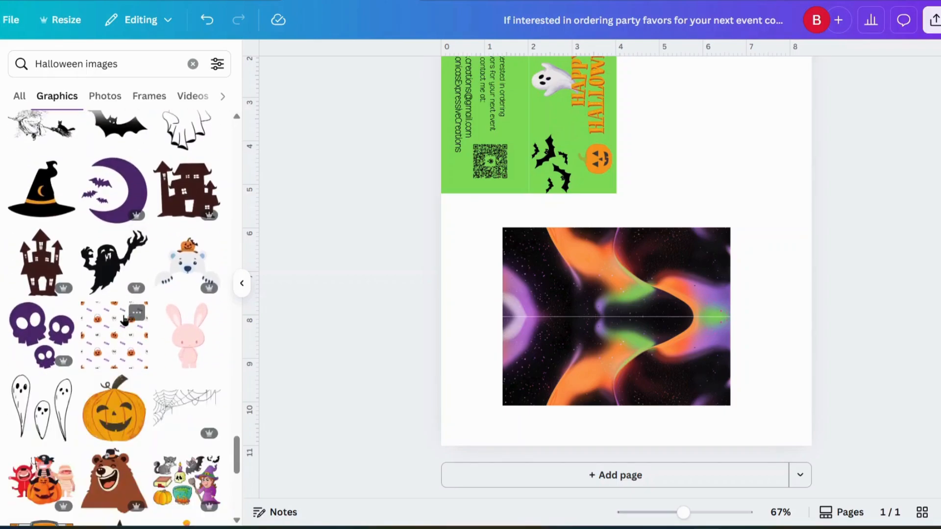
scroll(124, 320, down, 8)
scroll(124, 320, down, 6)
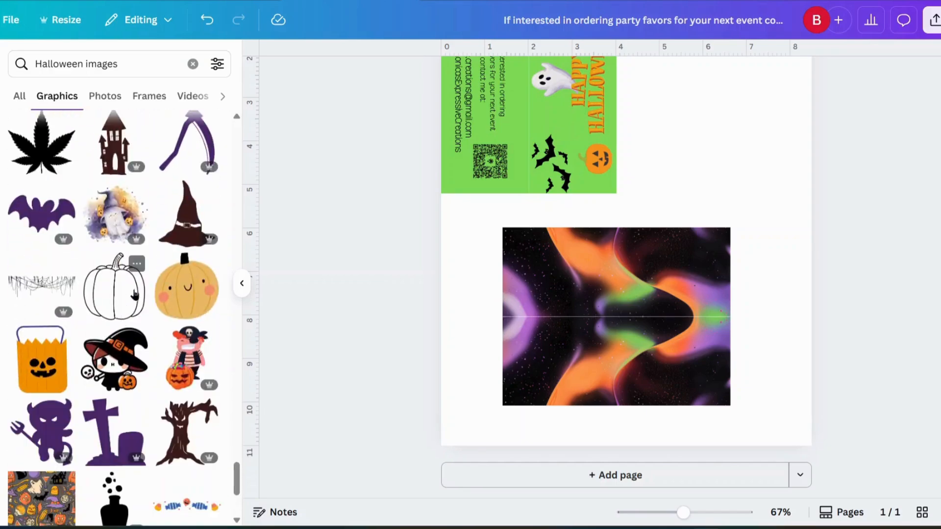
scroll(94, 165, up, 10)
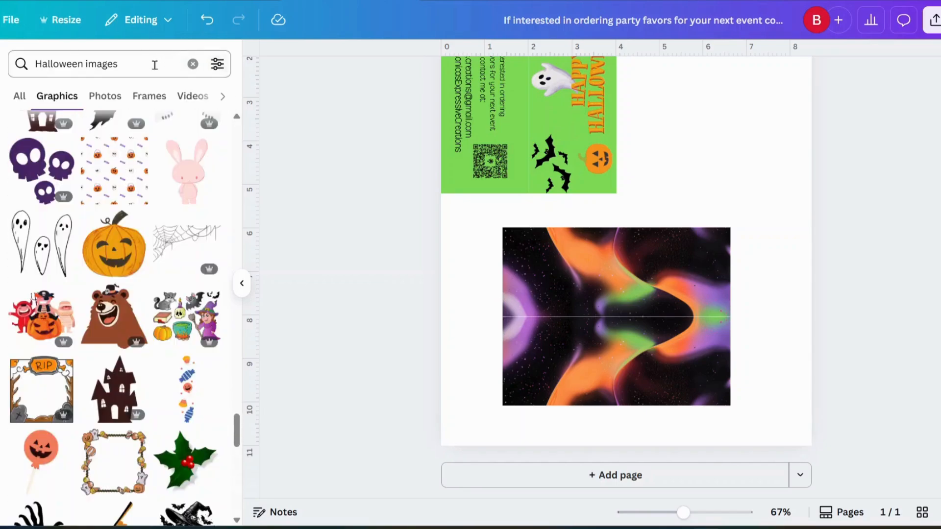
From Recently used, add the mummy-pumpkin sticker and place it at the dark panel's lower right.
click(116, 63)
click(193, 63)
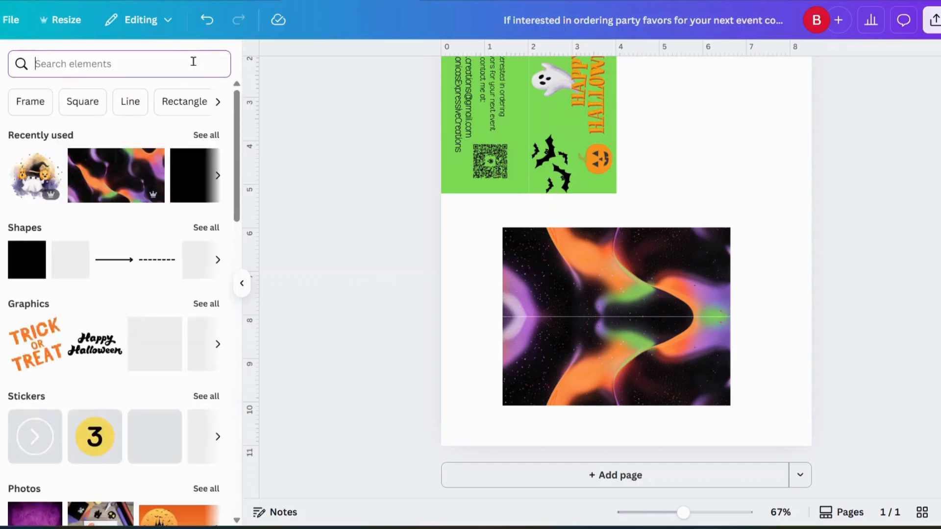
click(205, 135)
scroll(176, 197, down, 5)
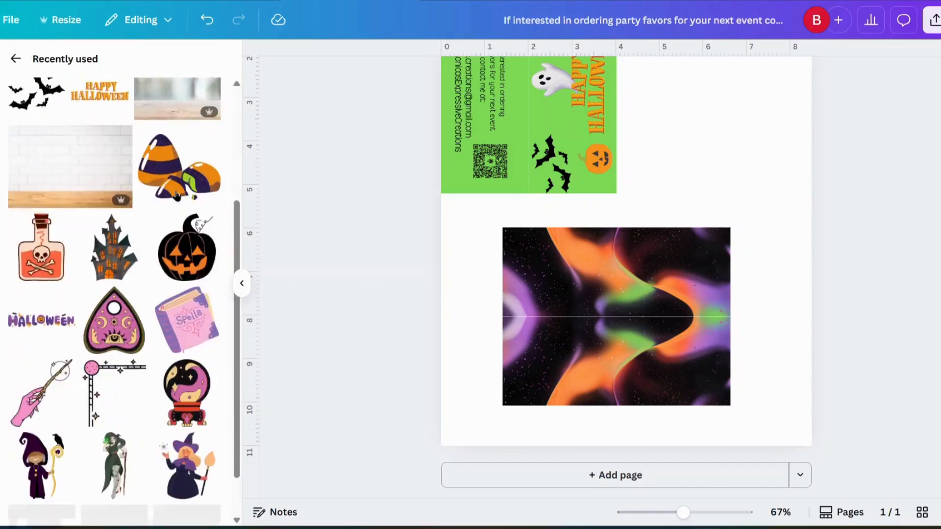
scroll(175, 197, down, 5)
scroll(174, 201, down, 3)
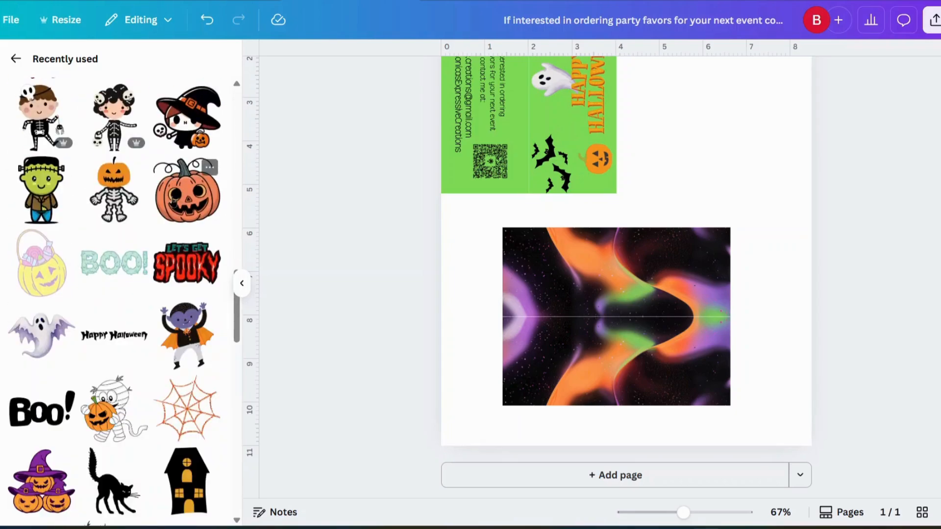
scroll(172, 203, down, 4)
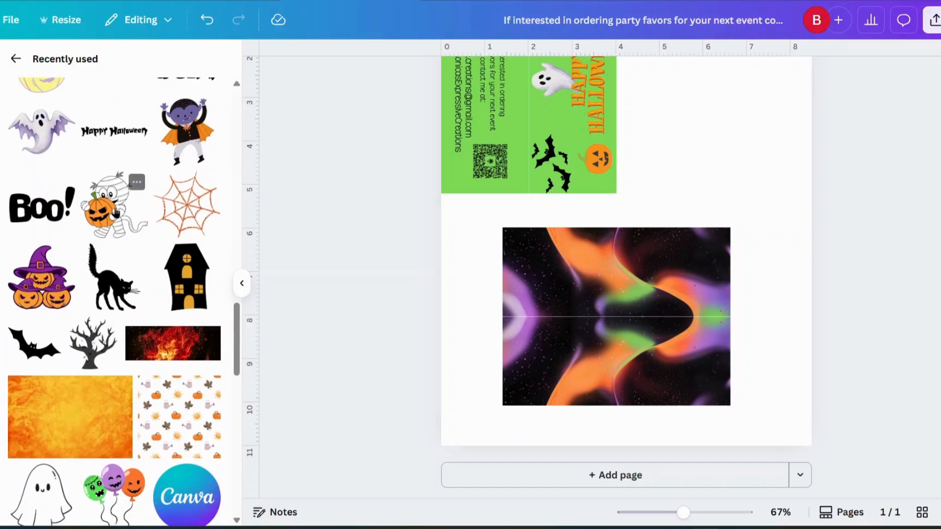
click(112, 215)
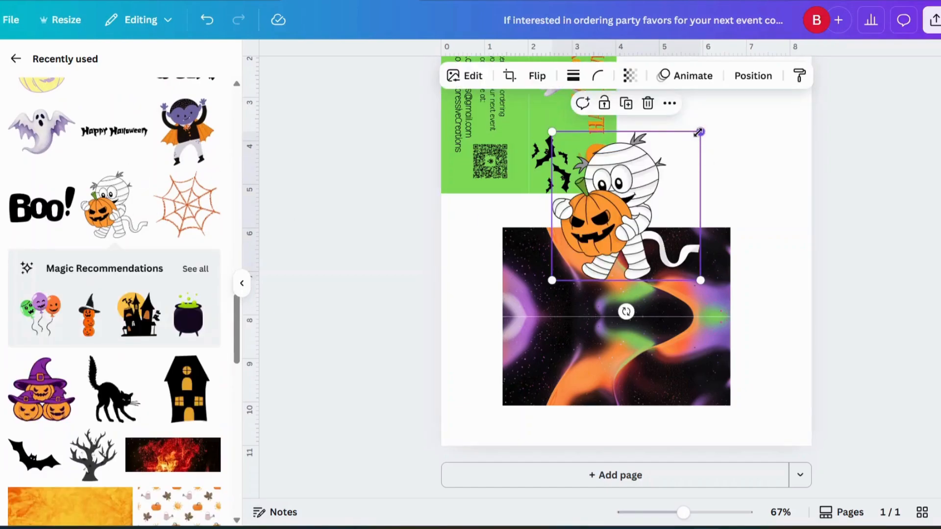
drag(698, 132, 626, 205)
drag(587, 234, 685, 352)
drag(724, 325, 732, 317)
drag(691, 353, 683, 351)
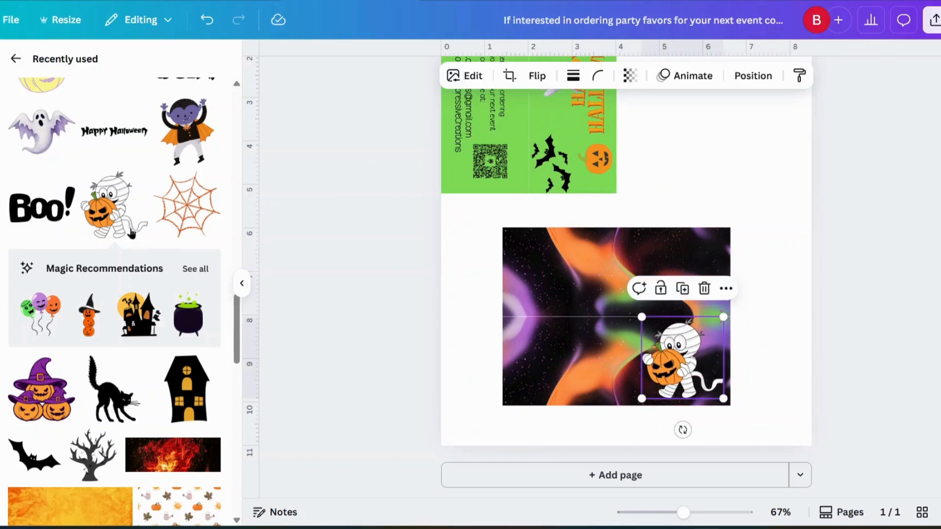
Add the Trick or Treat sticker, shrink it and place it on the dark panel's lower left.
scroll(106, 214, down, 10)
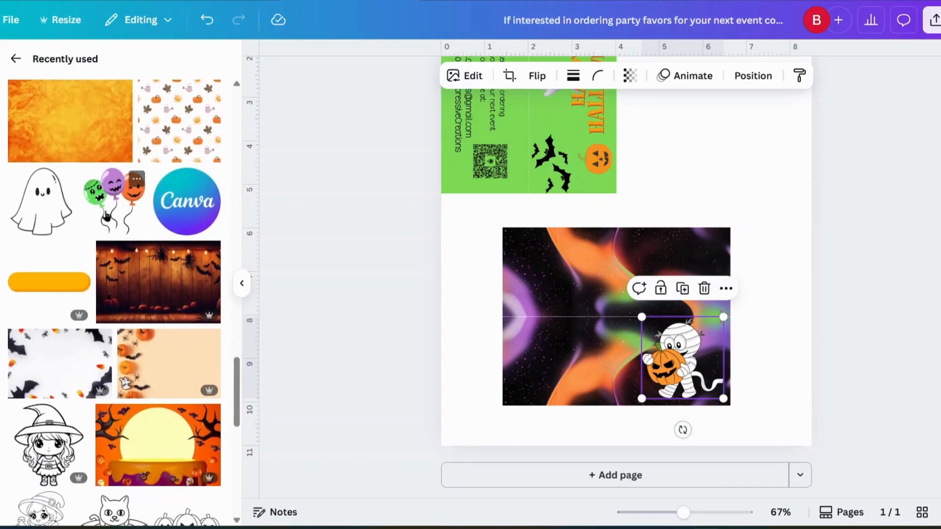
scroll(107, 214, down, 10)
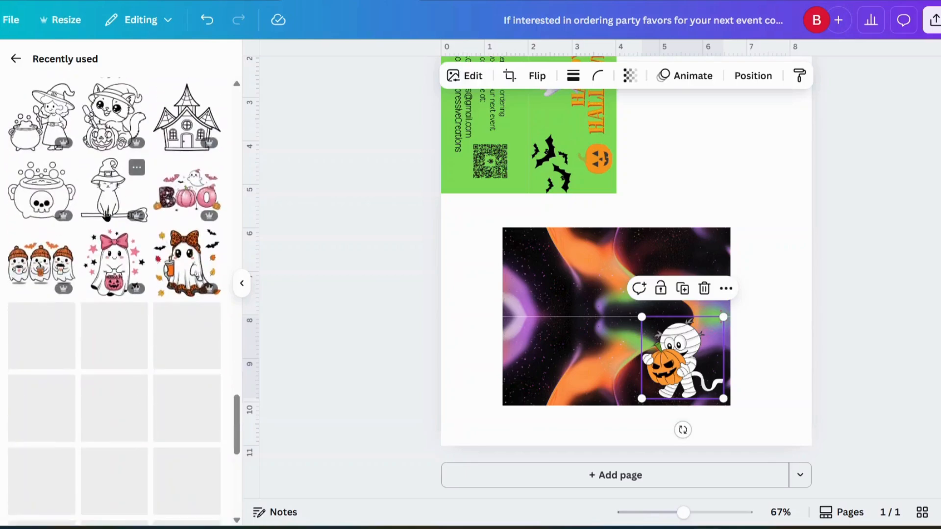
scroll(107, 214, down, 3)
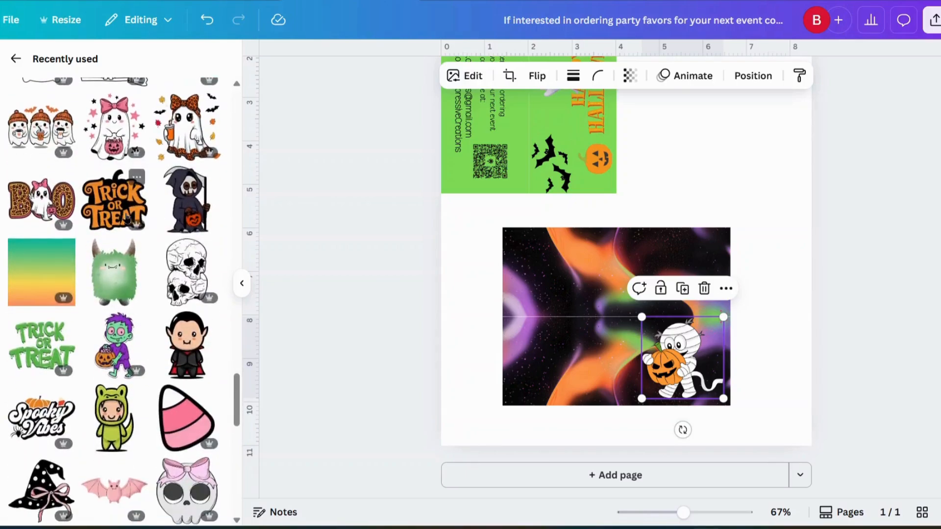
click(124, 216)
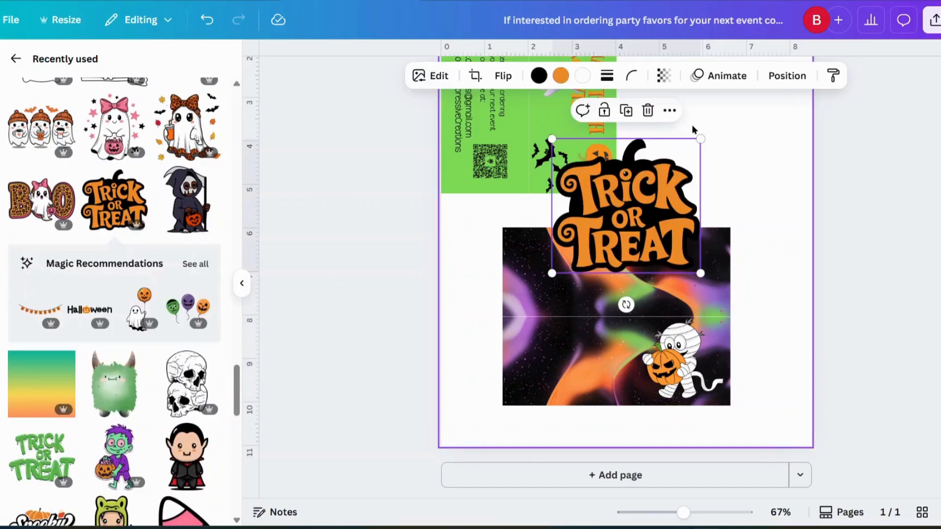
drag(700, 138, 657, 180)
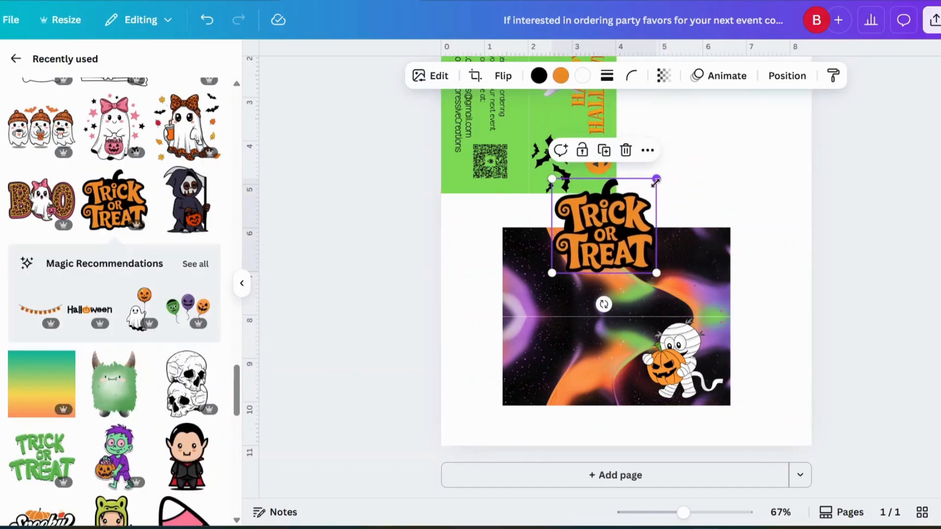
drag(617, 221, 580, 344)
Move the mummy to the panel's right edge with smaller Trick or Treat lettering beside it.
drag(683, 358, 663, 355)
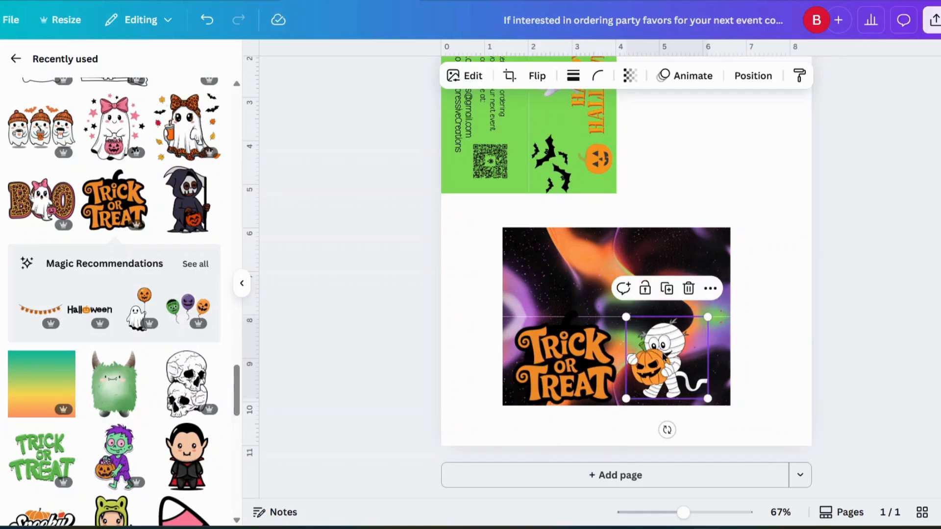
click(872, 308)
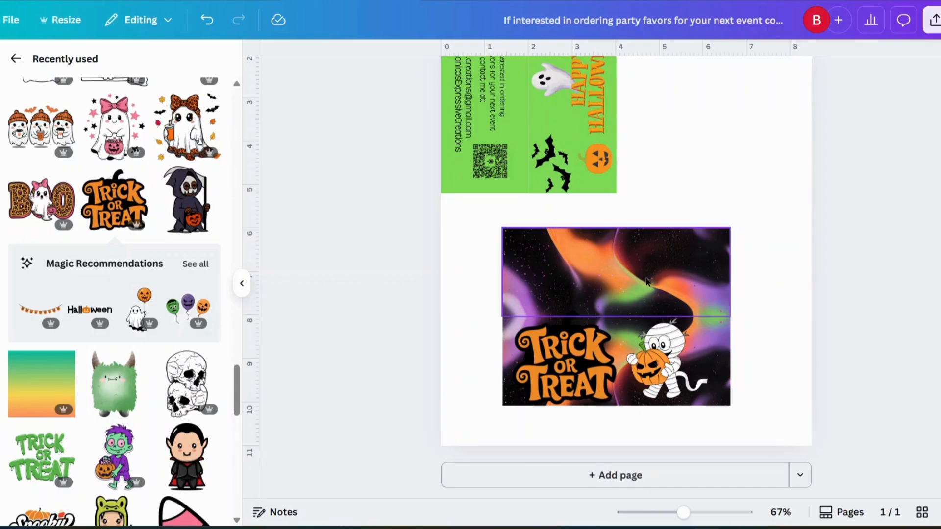
scroll(159, 306, down, 3)
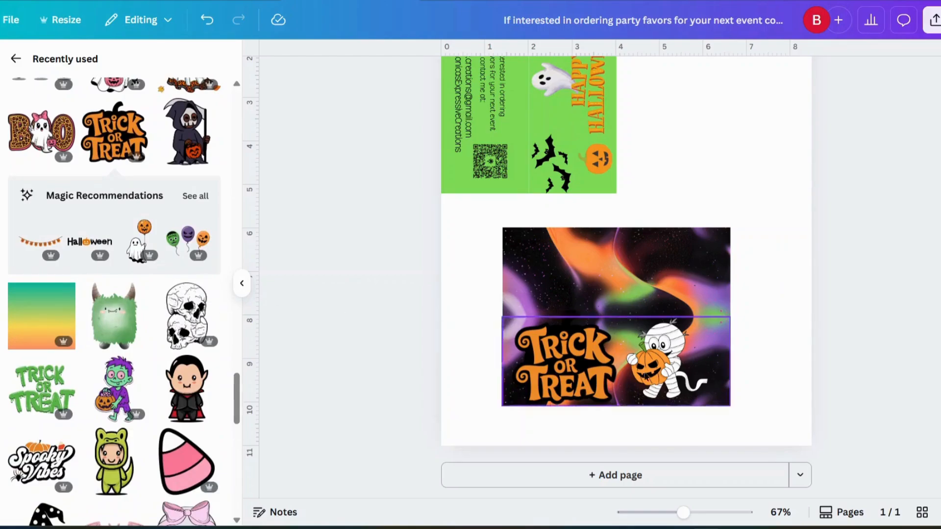
drag(681, 373, 703, 374)
drag(587, 378, 606, 379)
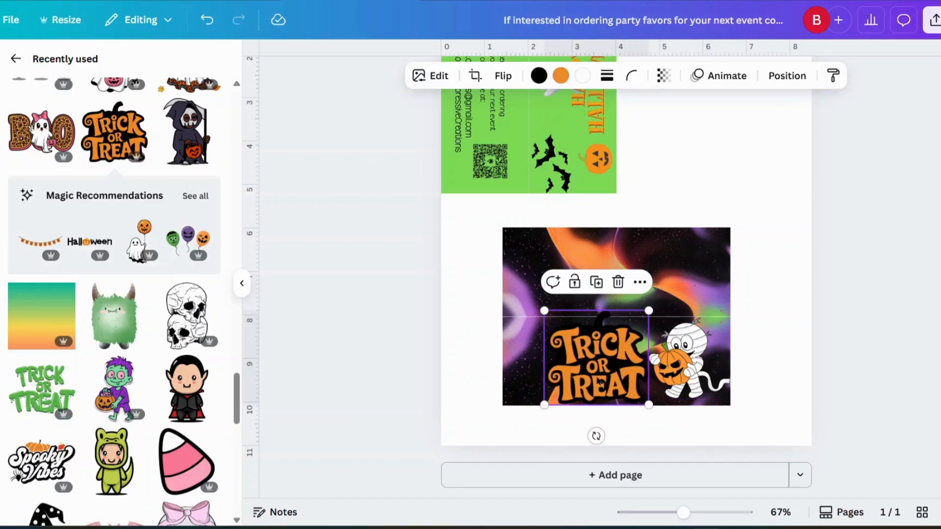
drag(544, 403, 575, 375)
drag(614, 351, 607, 358)
Add the zombie sticker, shrink it into the bottom-left corner and flip it horizontally.
click(118, 392)
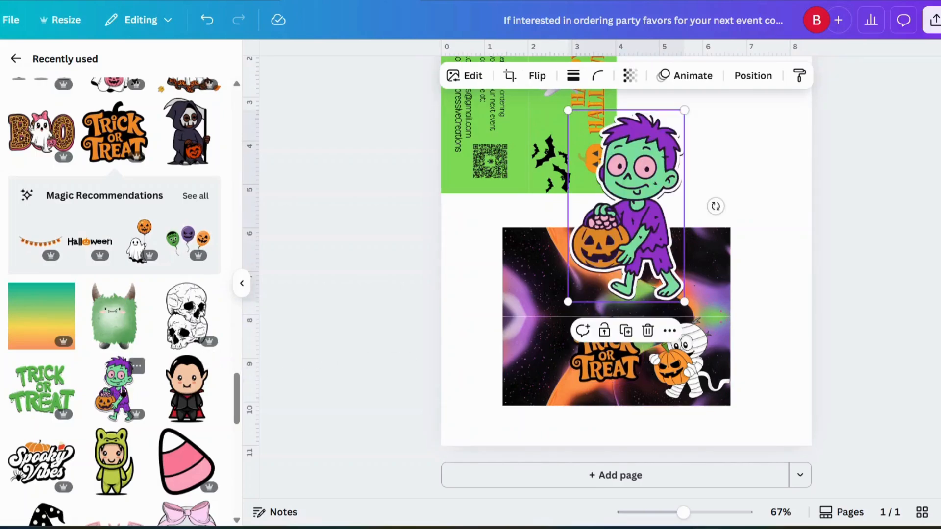
drag(682, 108, 642, 180)
drag(609, 229, 540, 341)
drag(569, 296, 553, 324)
drag(523, 363, 534, 355)
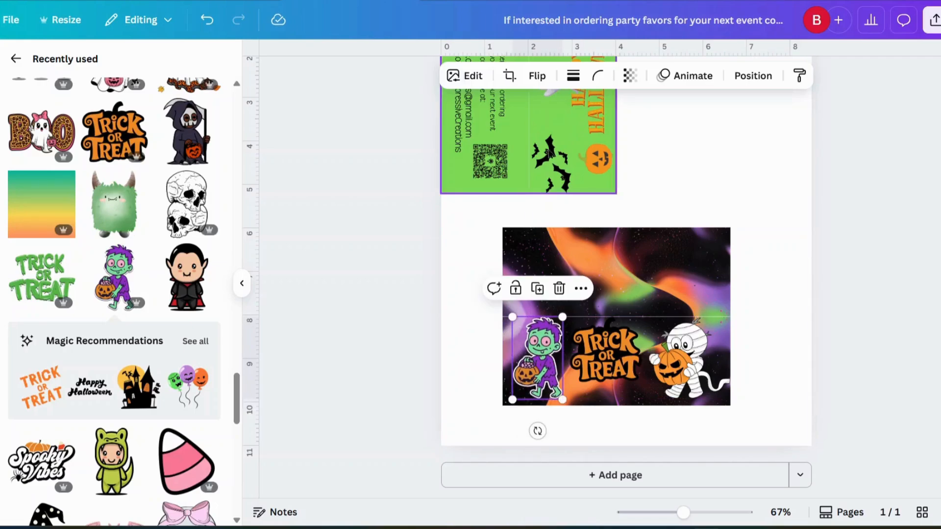
click(536, 75)
click(536, 111)
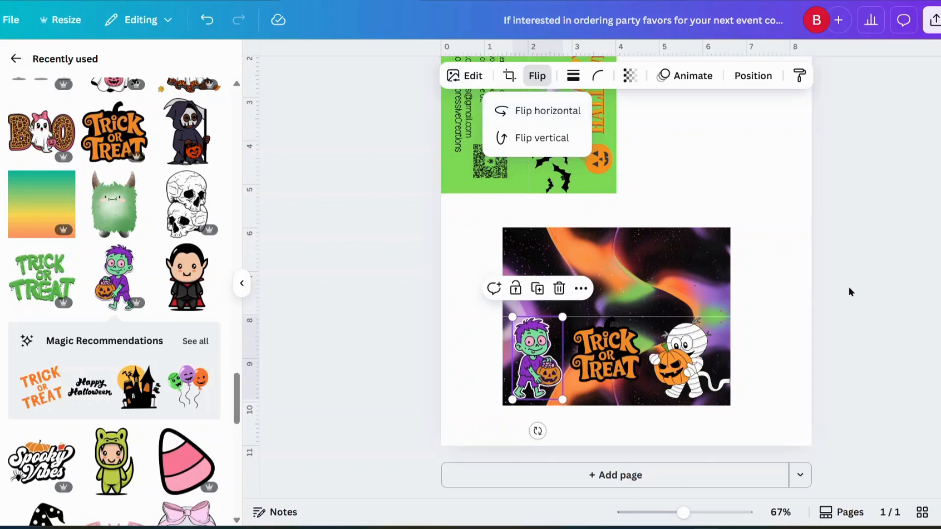
Fine-tune the positions of the Trick or Treat lettering and the zombie.
click(780, 280)
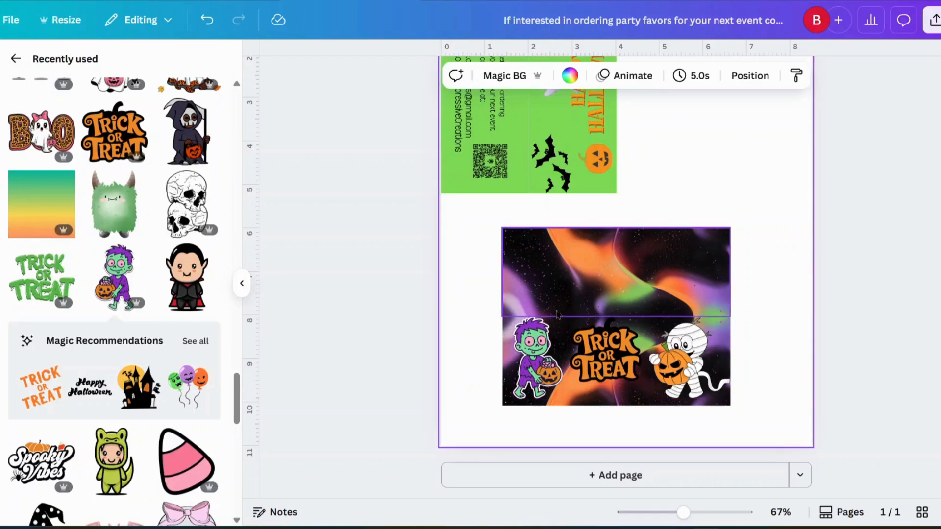
drag(600, 359, 606, 358)
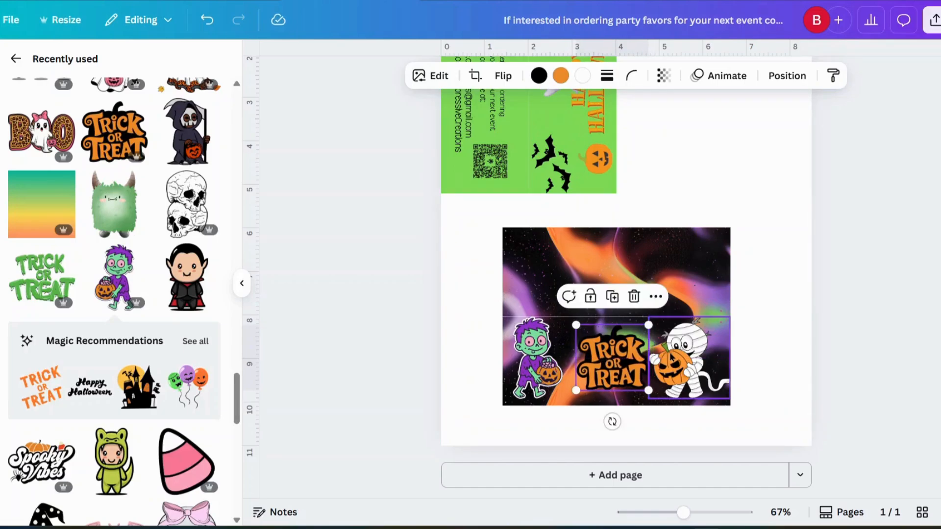
drag(532, 365, 540, 361)
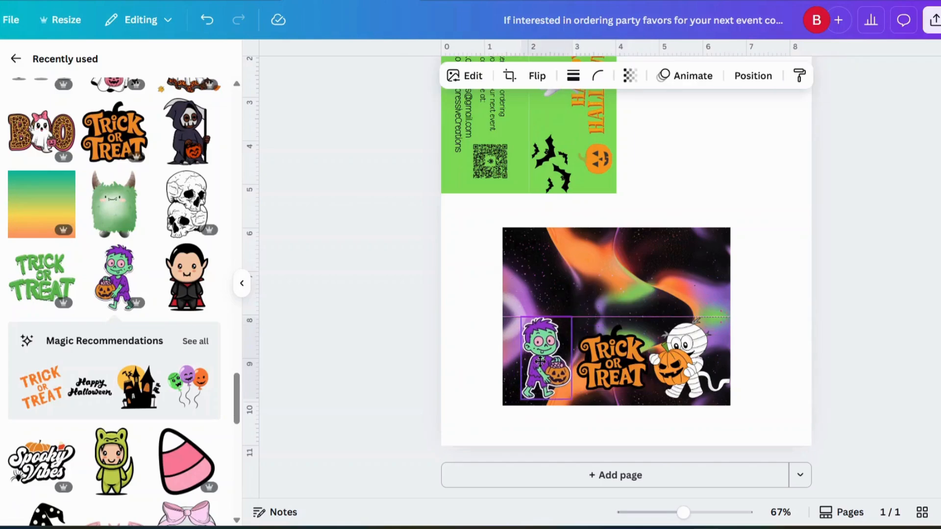
click(786, 257)
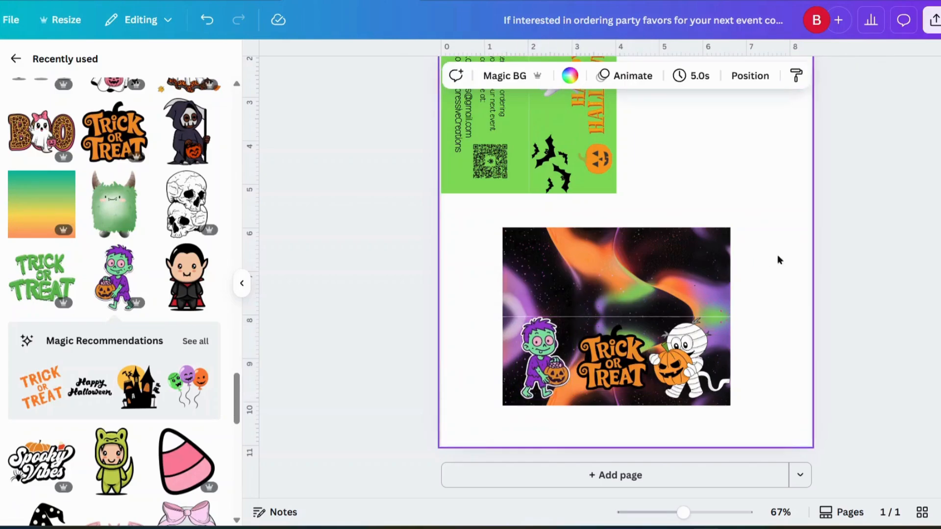
Group the swirl-photo panel with its three stickers and rotate the group 180°.
drag(482, 216, 784, 423)
click(564, 200)
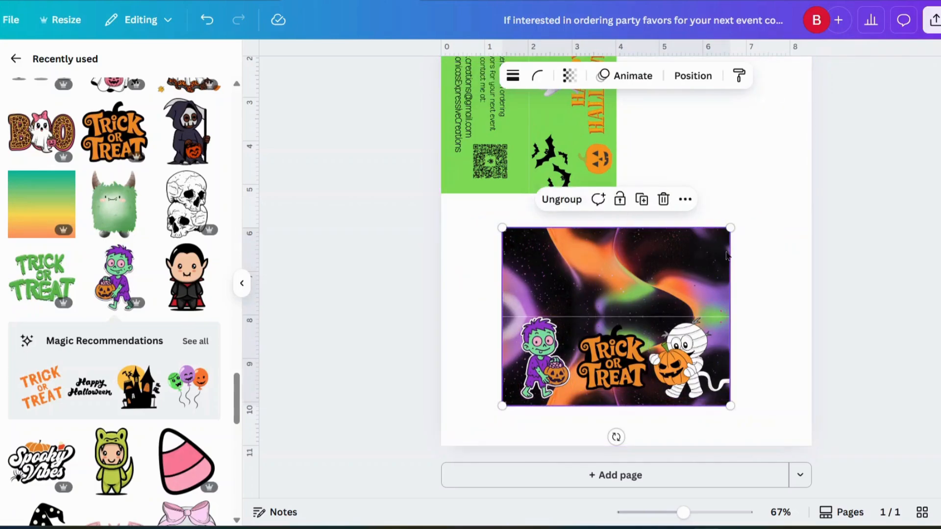
drag(615, 436, 619, 235)
click(720, 168)
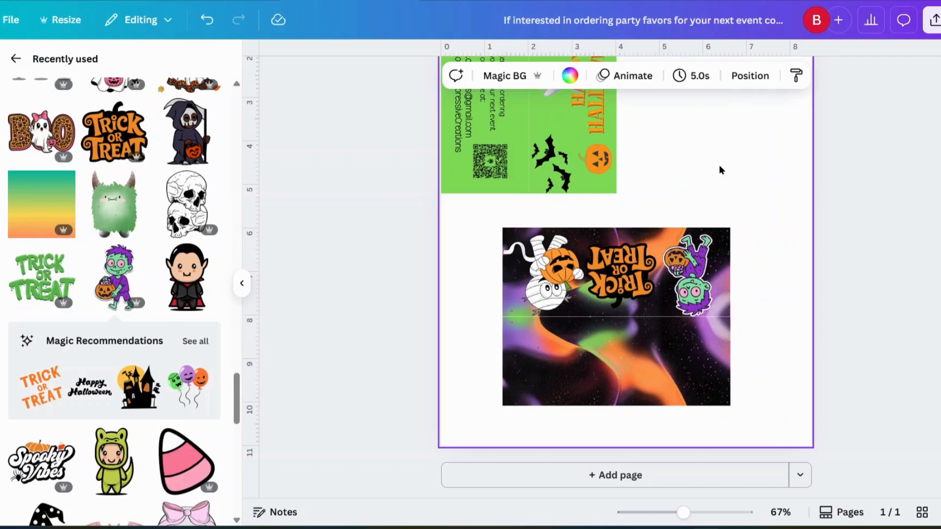
scroll(695, 175, up, 3)
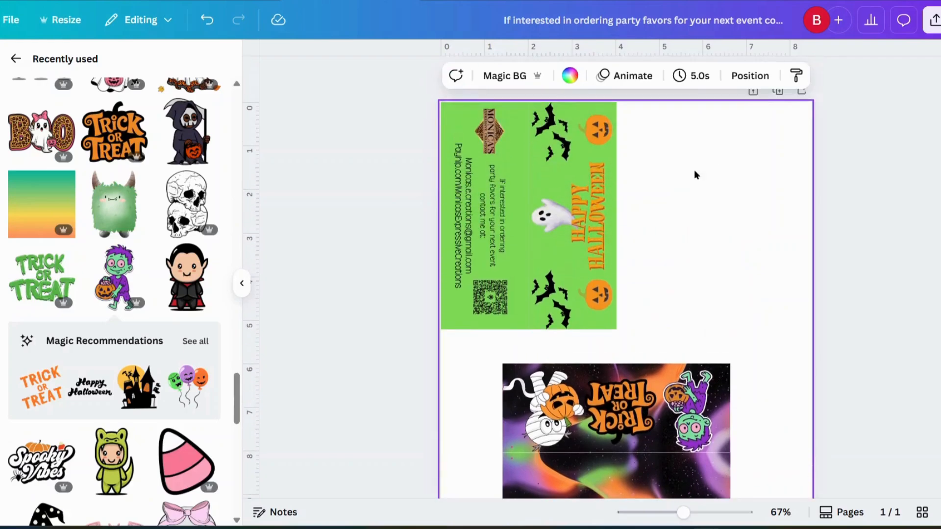
Ungroup the green card and move its left panel to an empty area of the page.
click(474, 213)
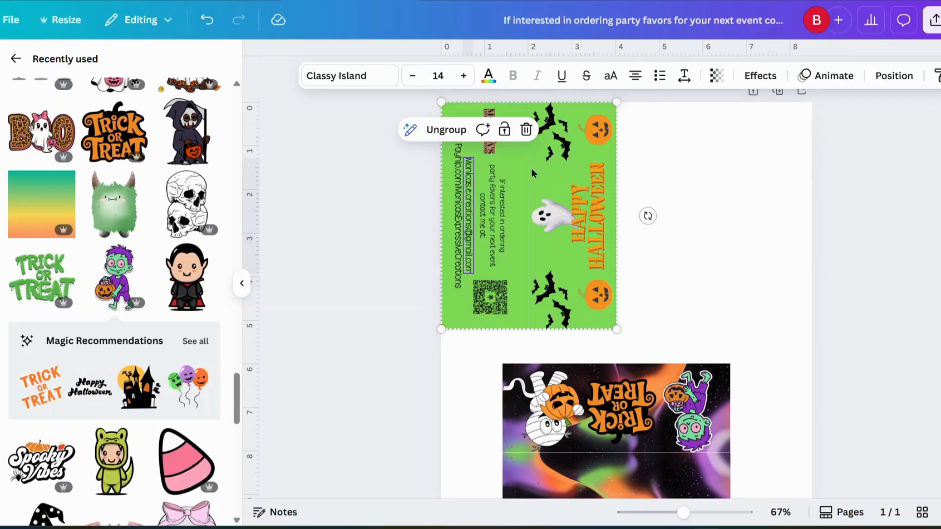
click(456, 130)
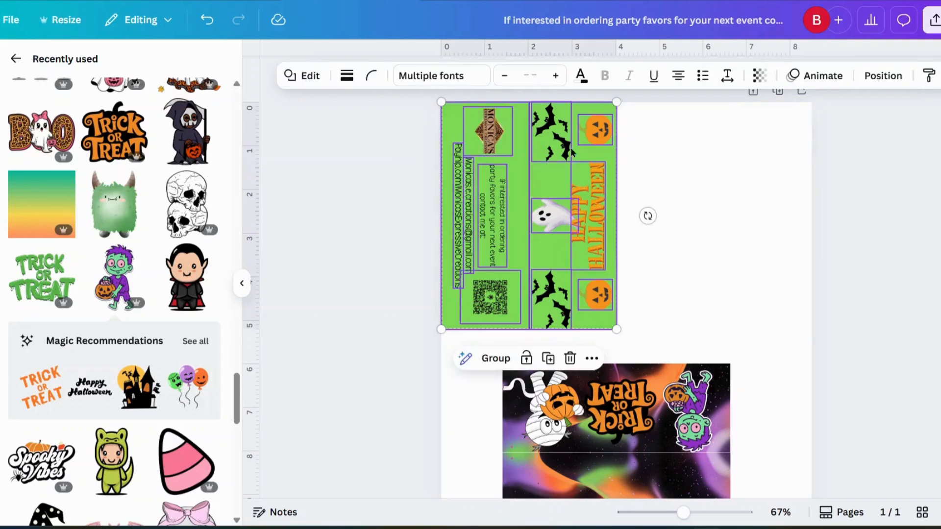
click(681, 172)
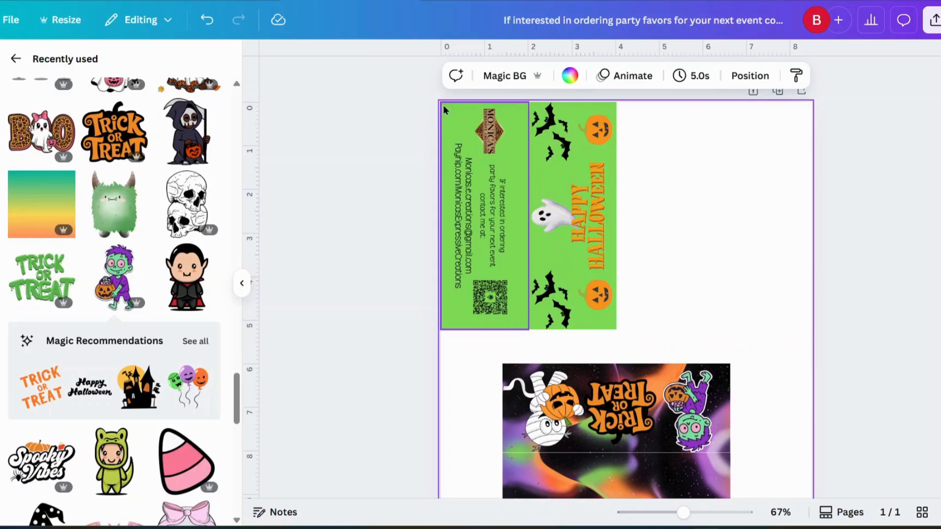
drag(443, 107, 644, 118)
Group the logo, contact text and QR code, and copy the group.
drag(441, 102, 522, 328)
click(460, 353)
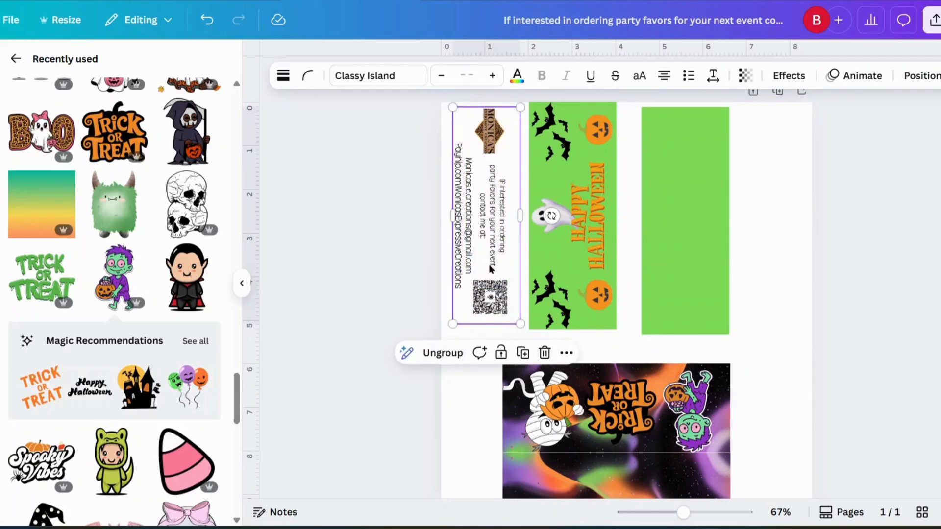
right_click(488, 246)
click(507, 160)
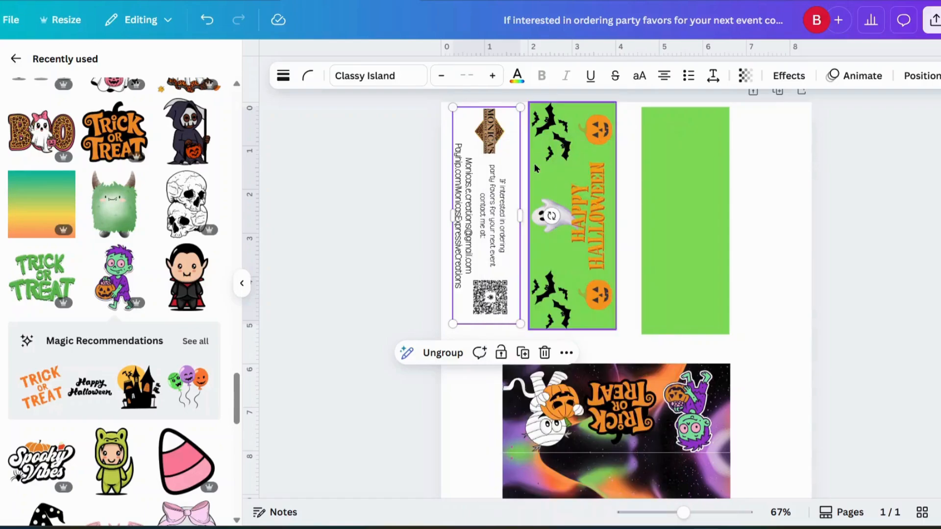
Move the green panel back behind the grouped contact details.
drag(674, 216, 502, 216)
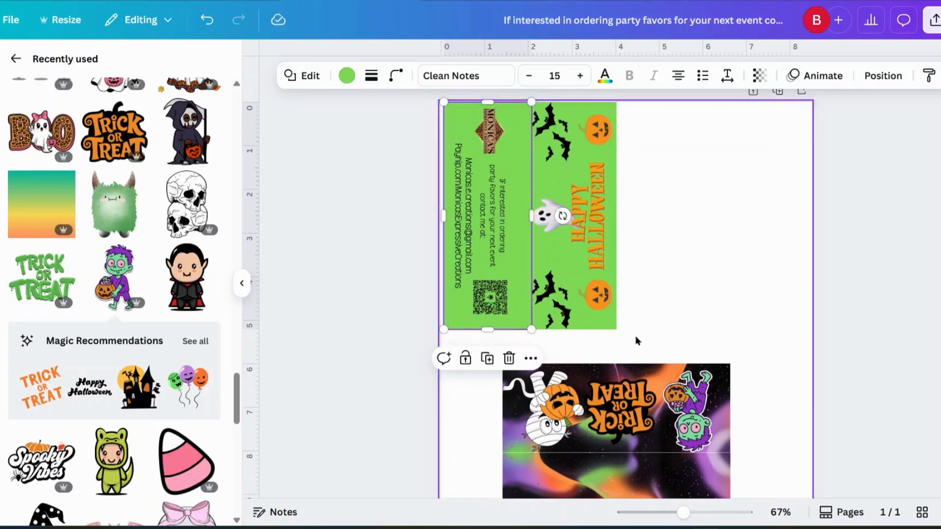
click(728, 260)
scroll(729, 259, down, 3)
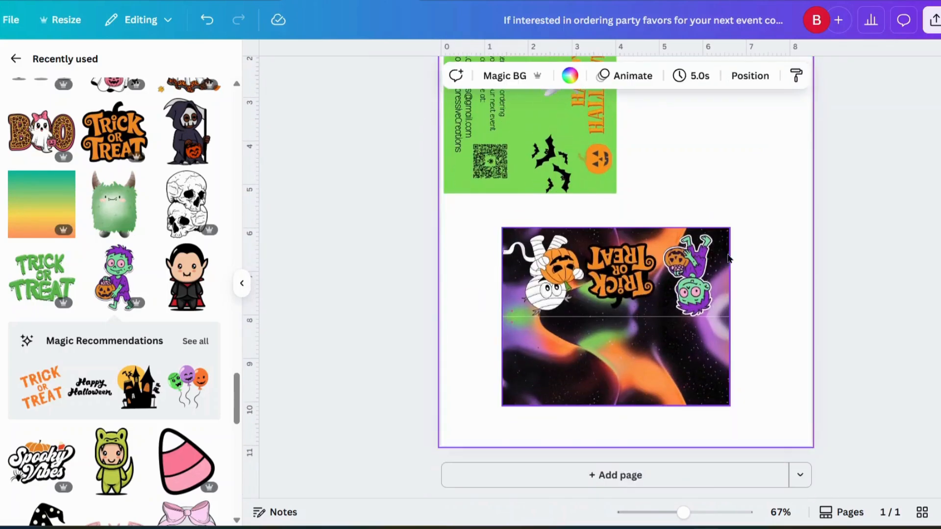
right_click(594, 354)
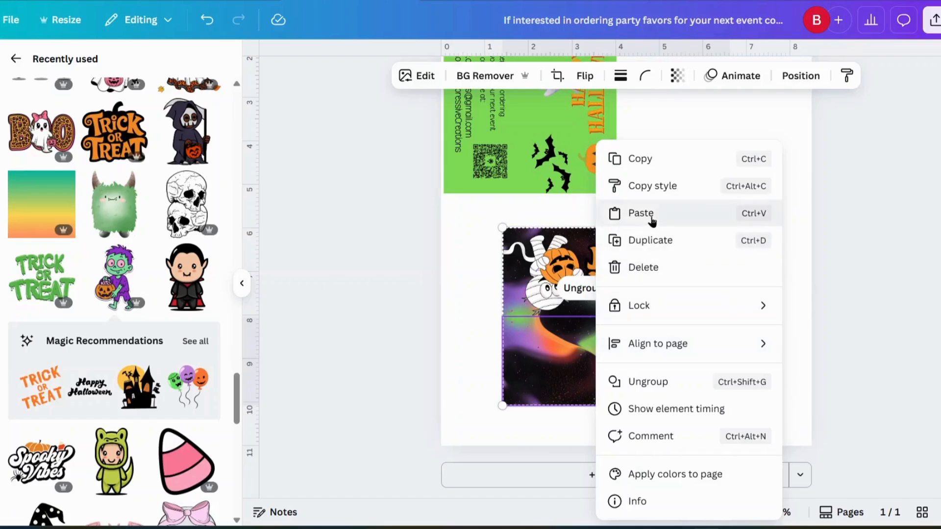
Paste the contact group onto the dark card, rotated horizontal and lowered into place.
click(637, 212)
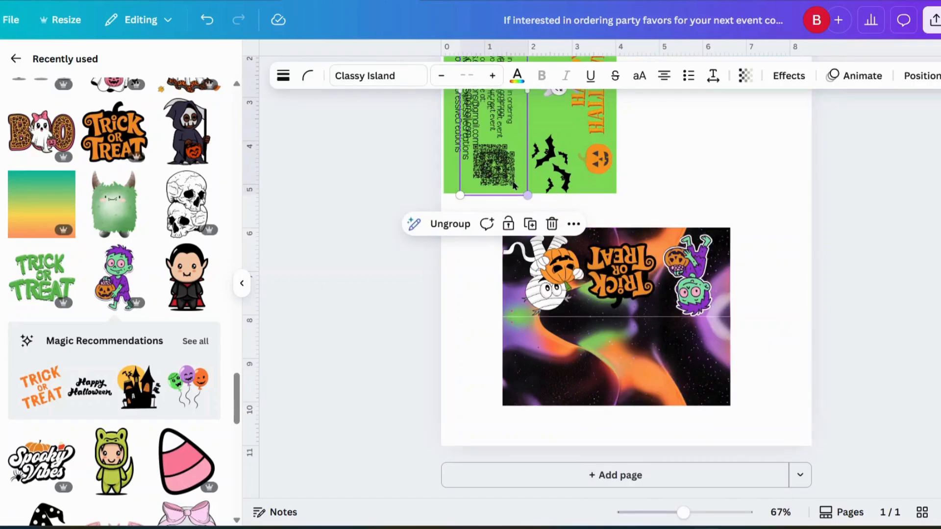
drag(507, 167, 635, 368)
drag(621, 441, 738, 305)
drag(629, 302, 621, 357)
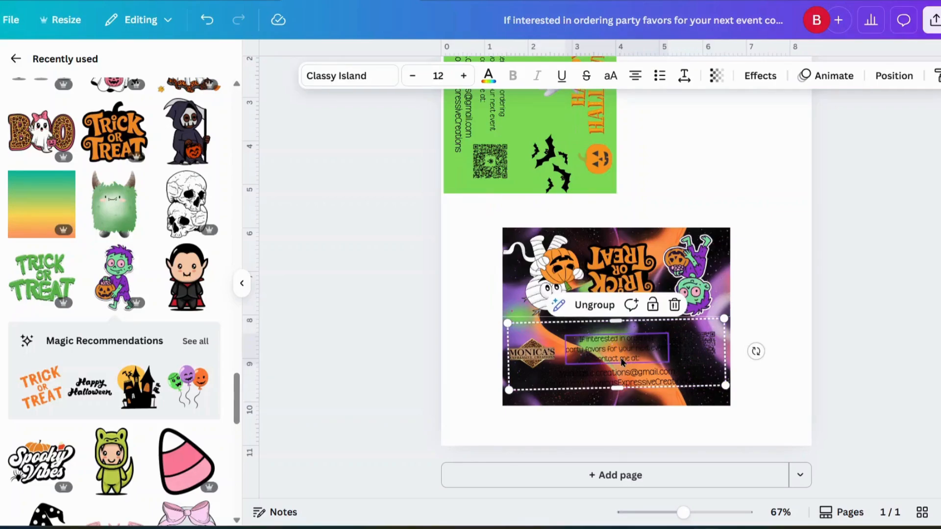
Make the ordering-info, email and web-link text lines white.
click(489, 78)
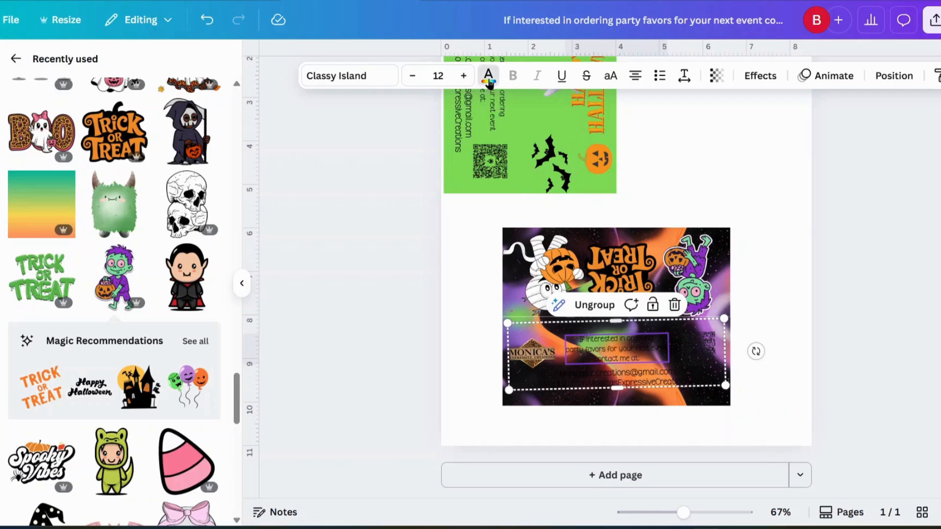
click(175, 190)
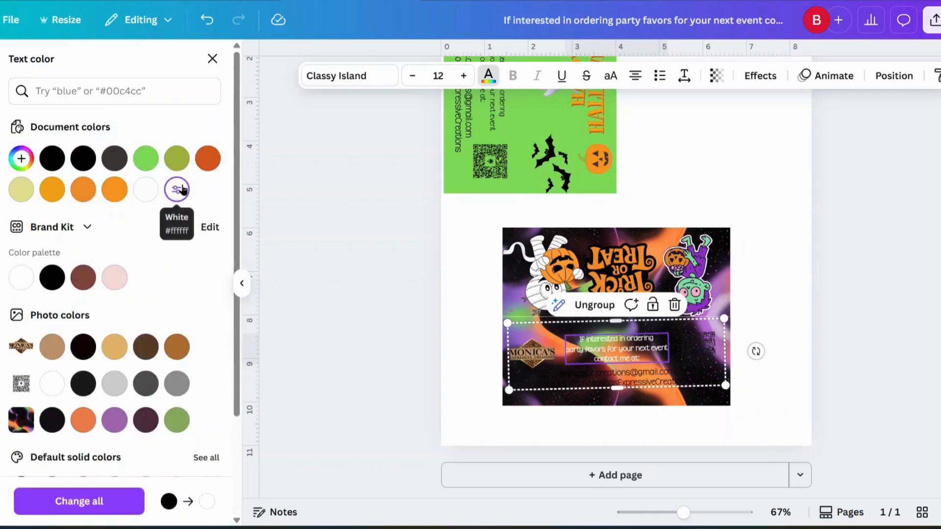
click(609, 378)
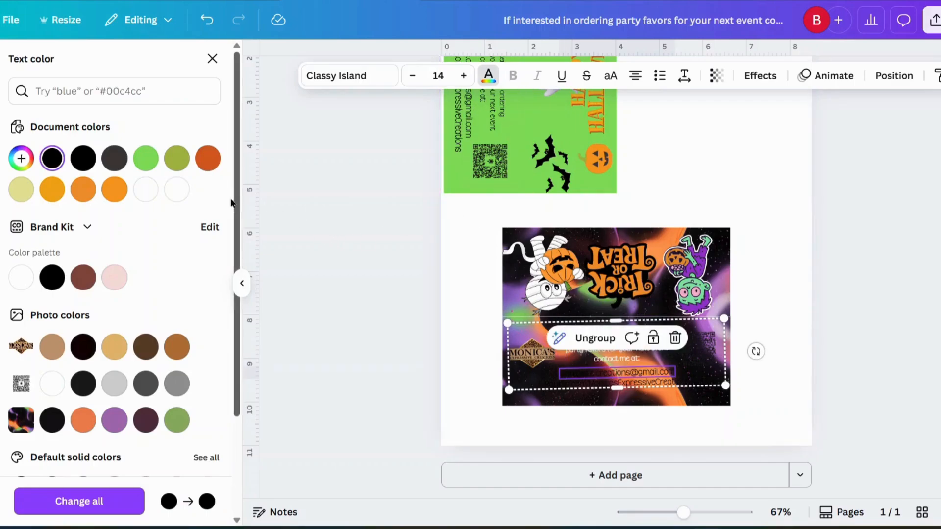
click(178, 192)
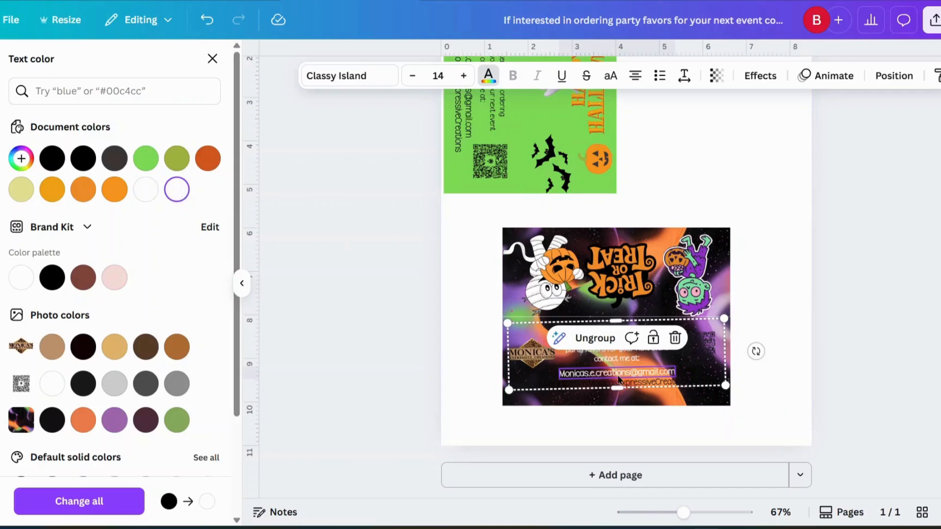
click(623, 383)
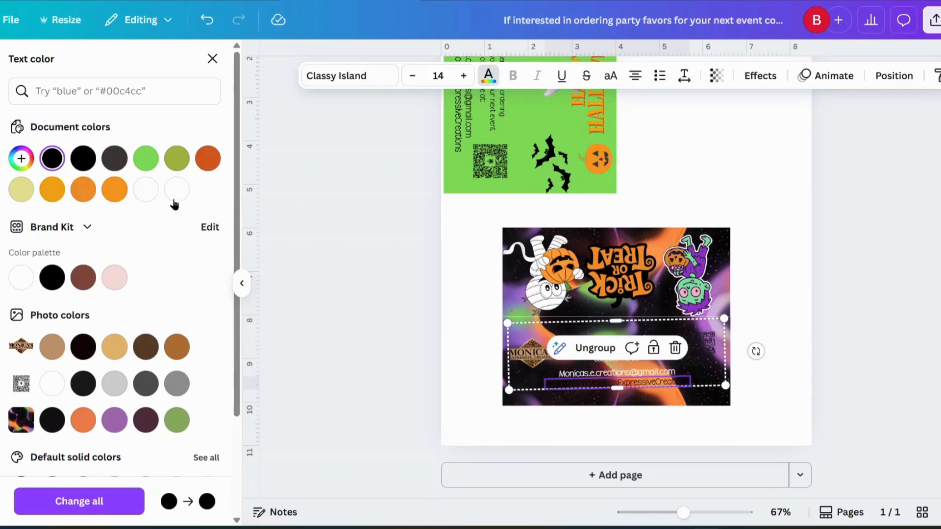
click(176, 189)
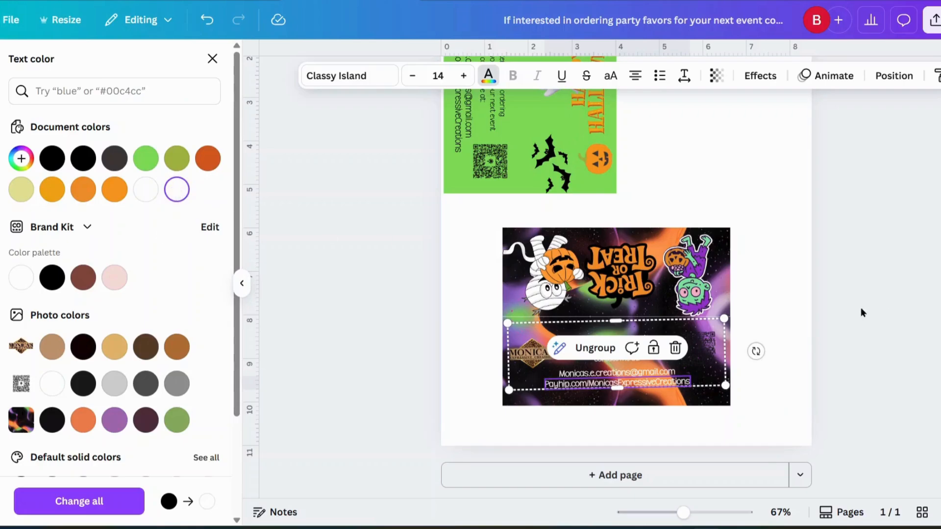
drag(756, 351, 754, 350)
click(713, 351)
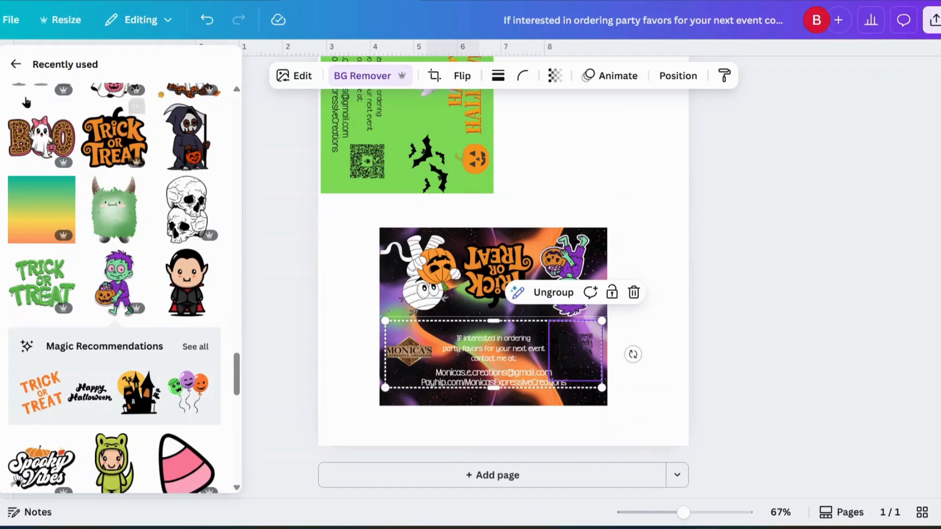
Add a square shape from Elements and move it onto the dark card's right side.
click(18, 63)
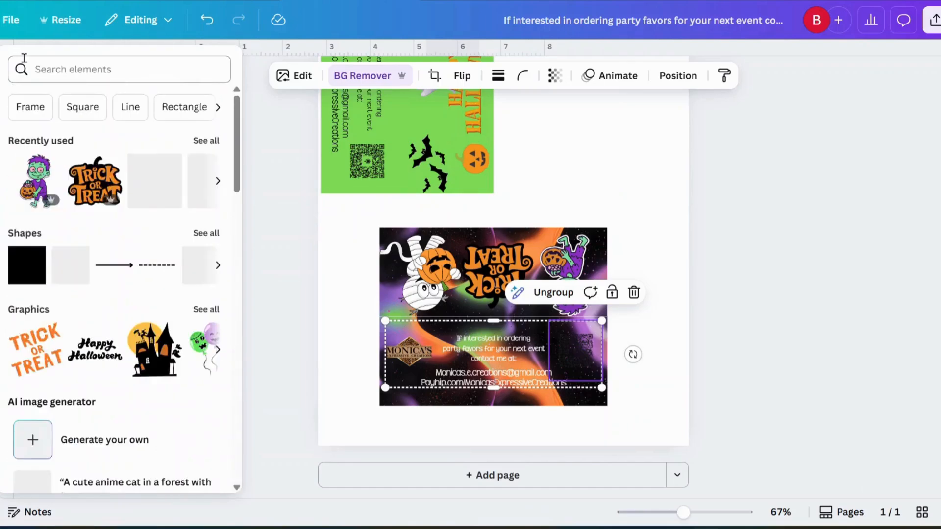
click(20, 263)
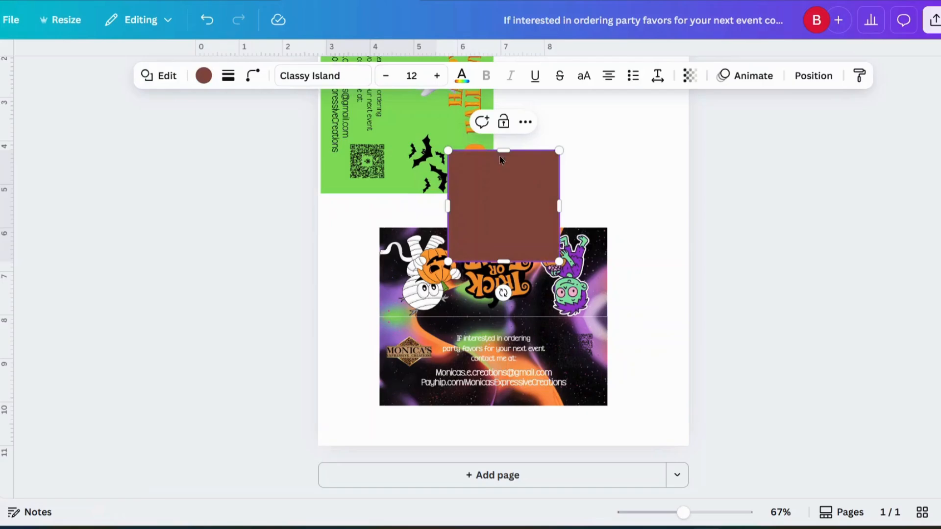
click(459, 78)
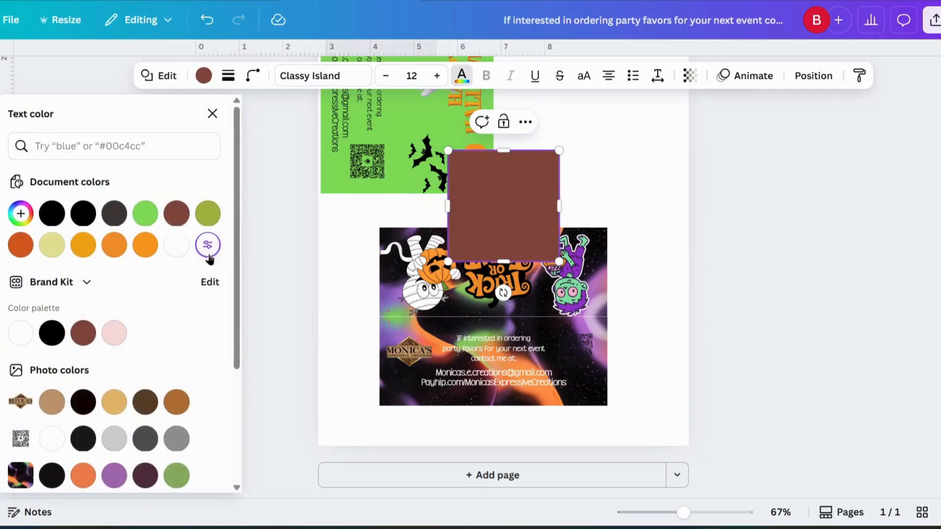
click(208, 248)
click(499, 202)
drag(496, 187, 539, 290)
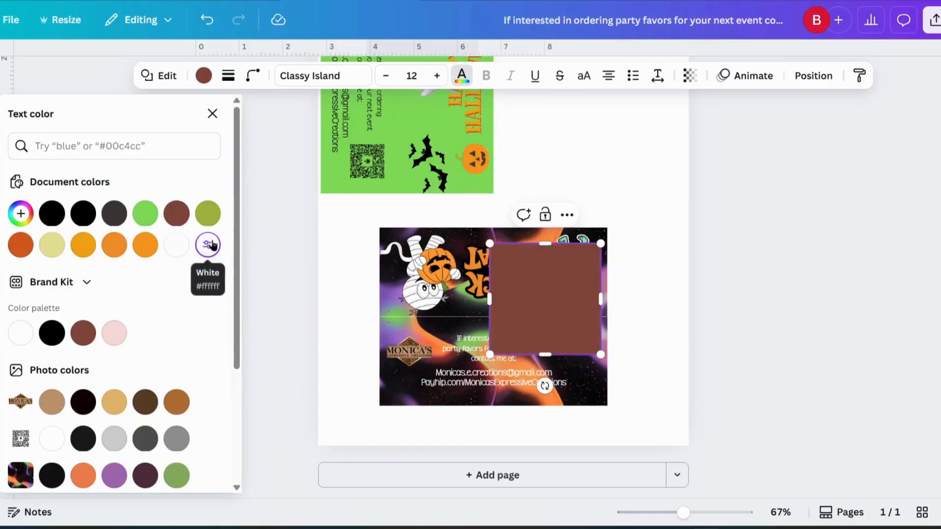
click(175, 251)
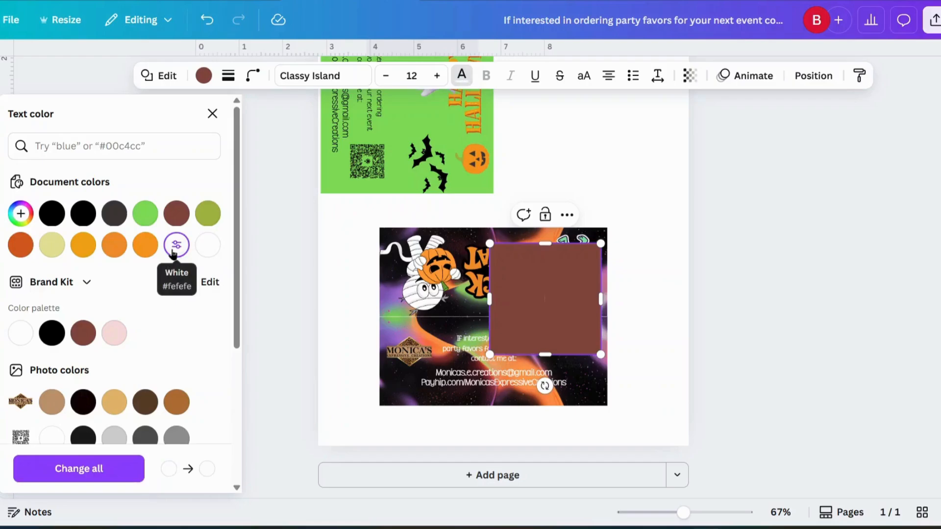
click(331, 266)
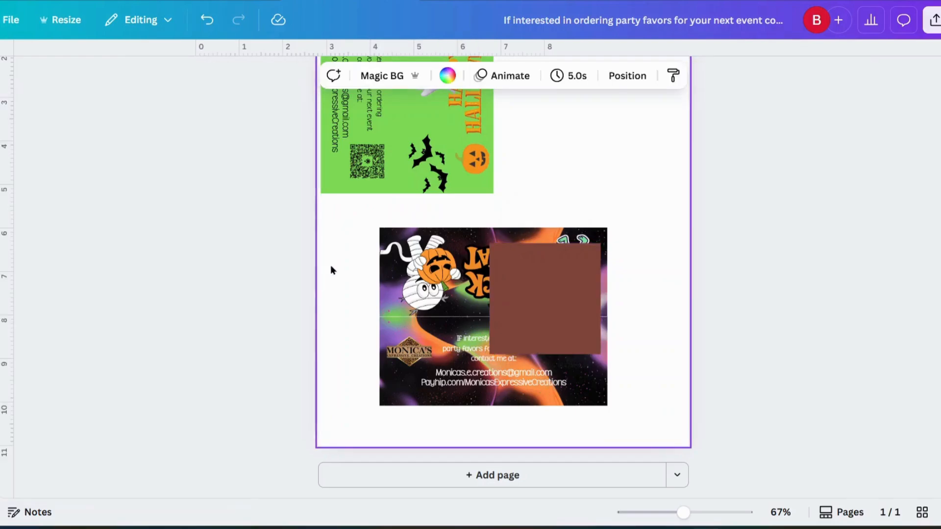
Fill the square with white and shrink it to about QR-code size.
click(530, 294)
click(203, 75)
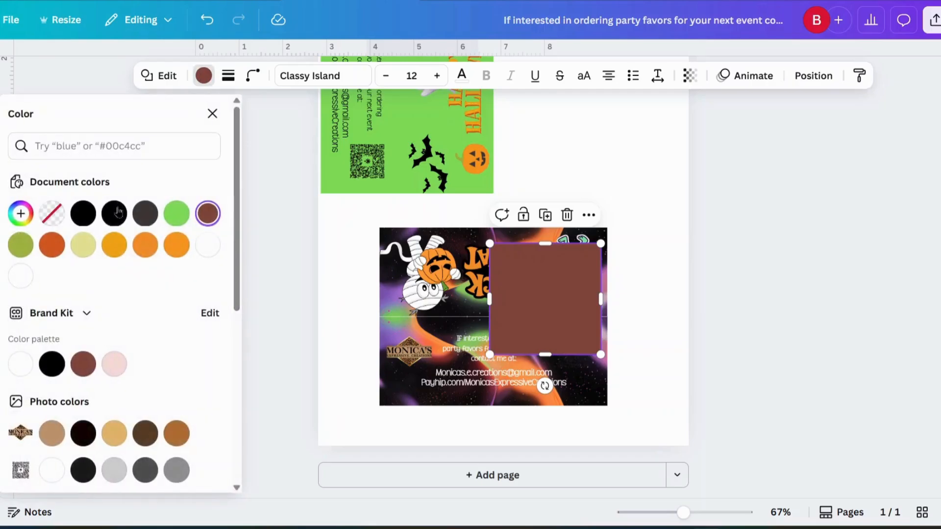
click(207, 245)
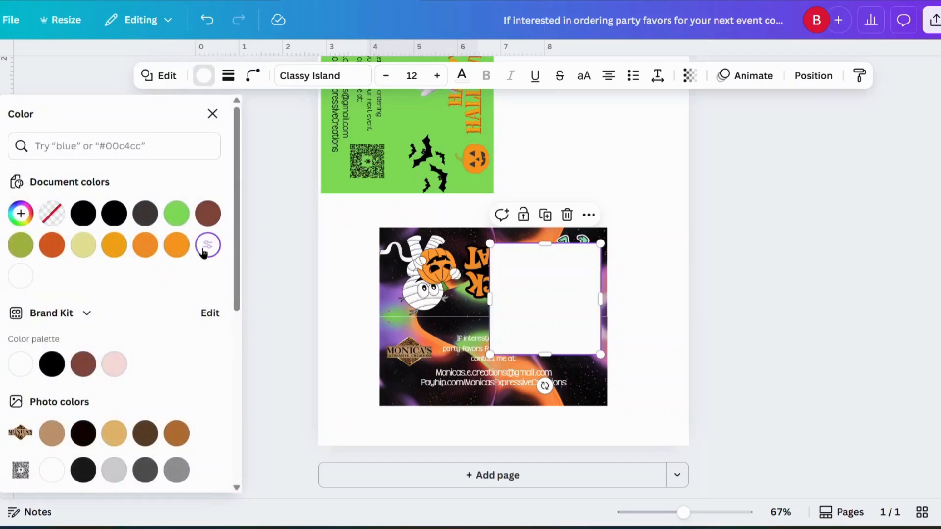
click(622, 182)
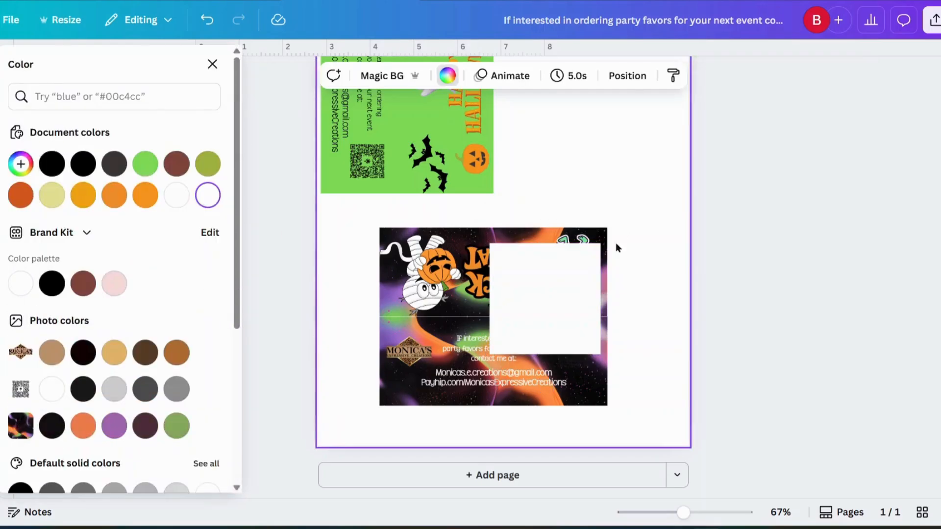
click(519, 331)
drag(490, 354, 576, 360)
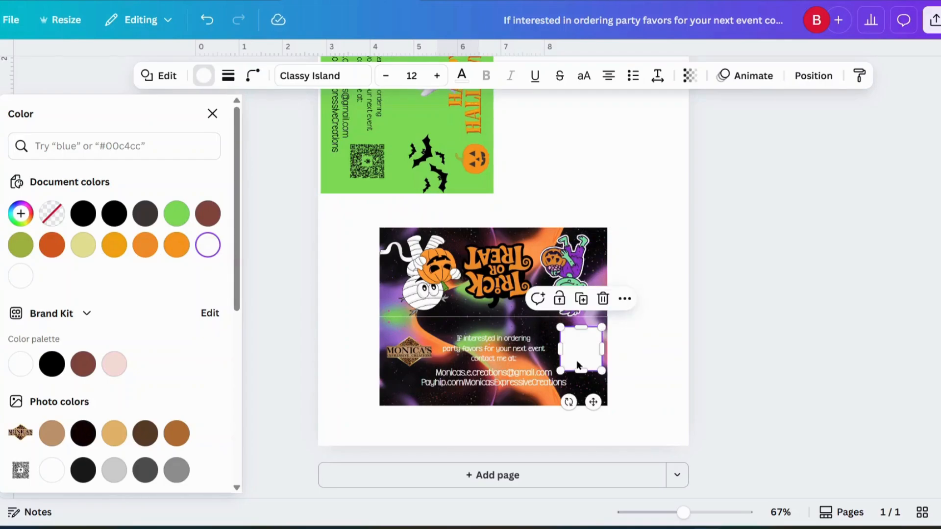
Send the white square backward and nudge the QR code to sit centred on it.
click(816, 78)
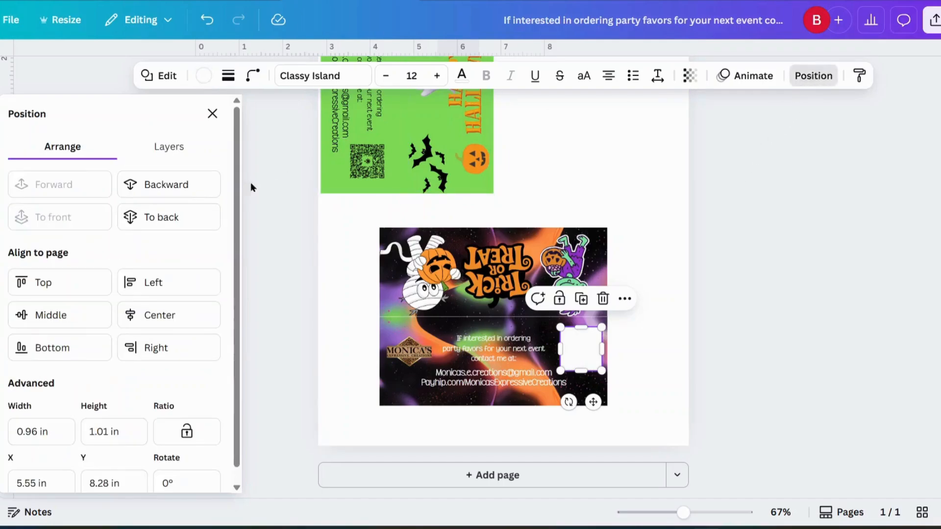
click(193, 185)
drag(577, 348, 575, 354)
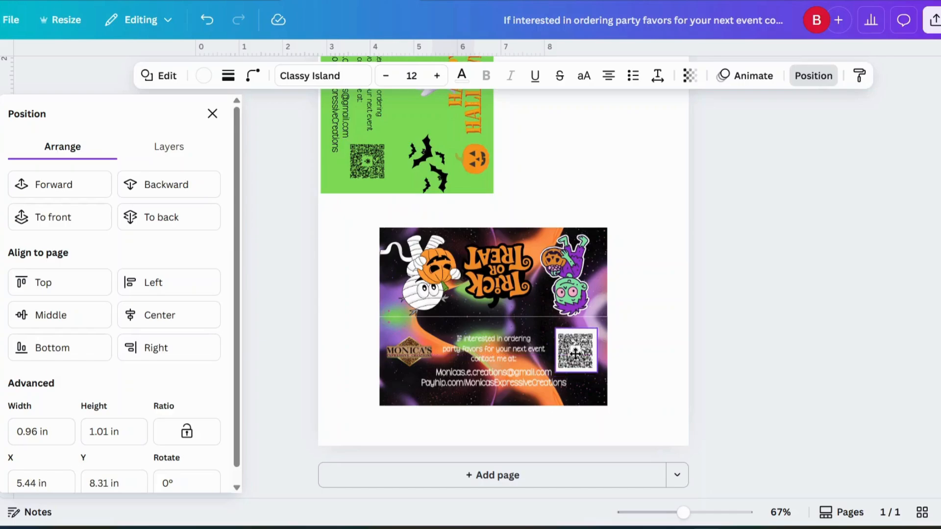
click(636, 341)
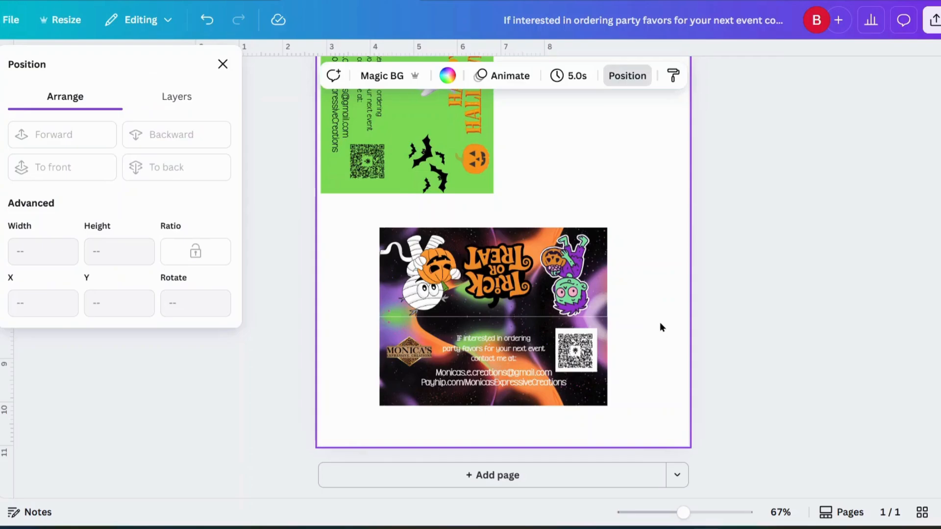
click(414, 352)
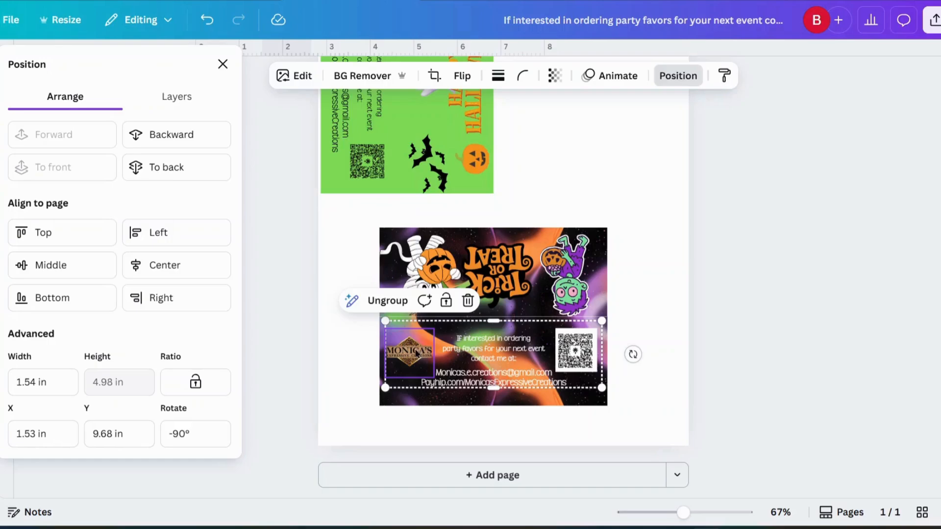
Group all dark card elements, rotate 90° and move it beside the green card at the page top.
click(660, 284)
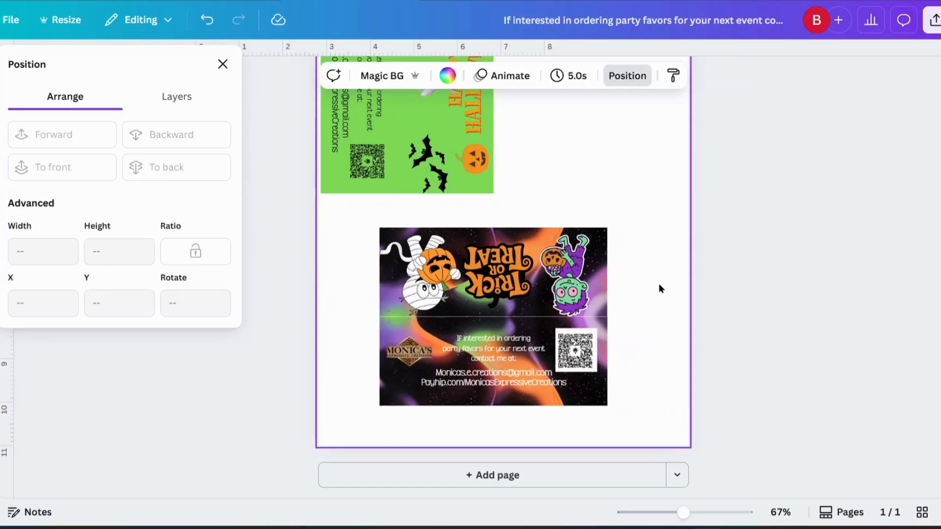
drag(362, 224, 636, 410)
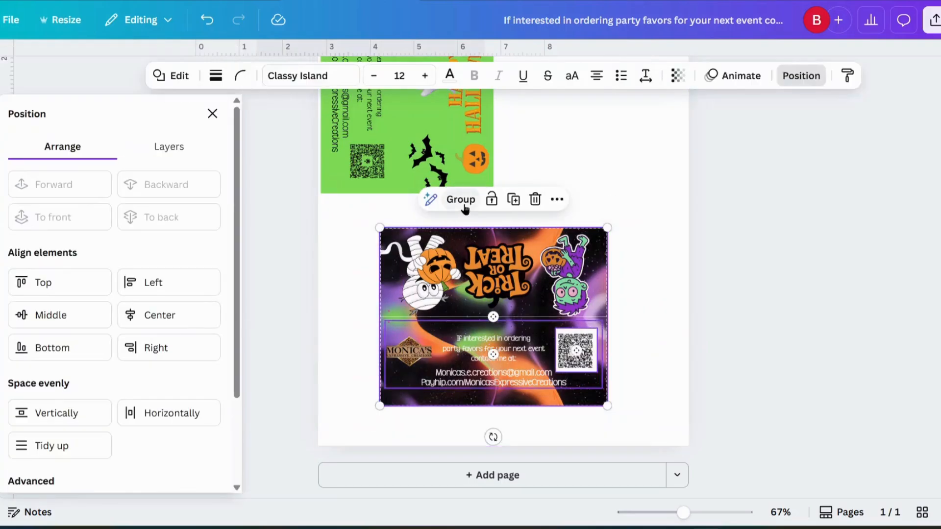
click(460, 199)
drag(348, 317, 489, 421)
scroll(518, 382, up, 3)
drag(490, 358, 592, 166)
Duplicate the dark Trick or Treat card and drag the copy below the original.
click(468, 371)
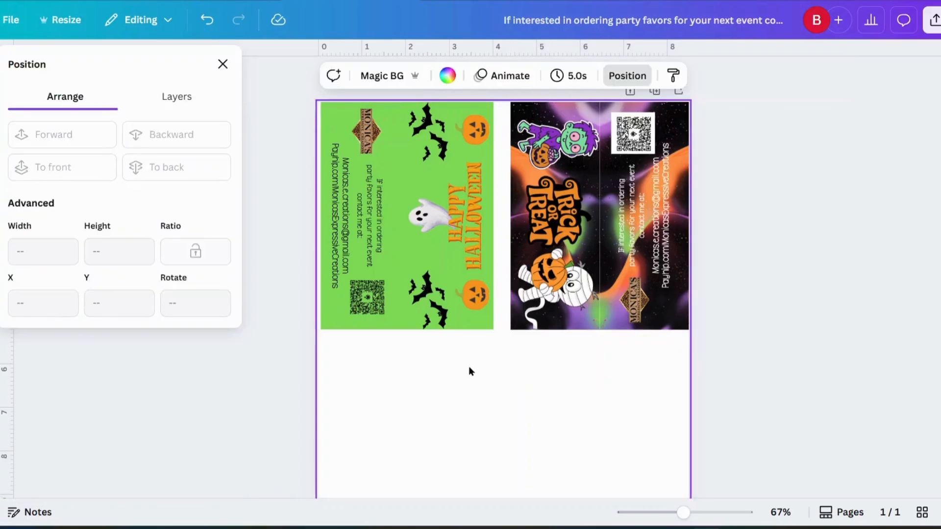
scroll(469, 371, down, 1)
scroll(468, 371, up, 1)
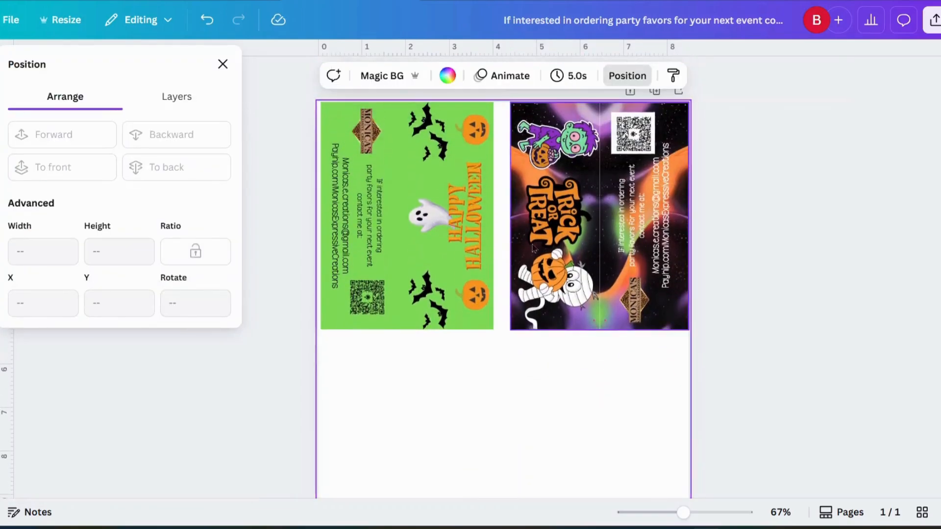
click(583, 245)
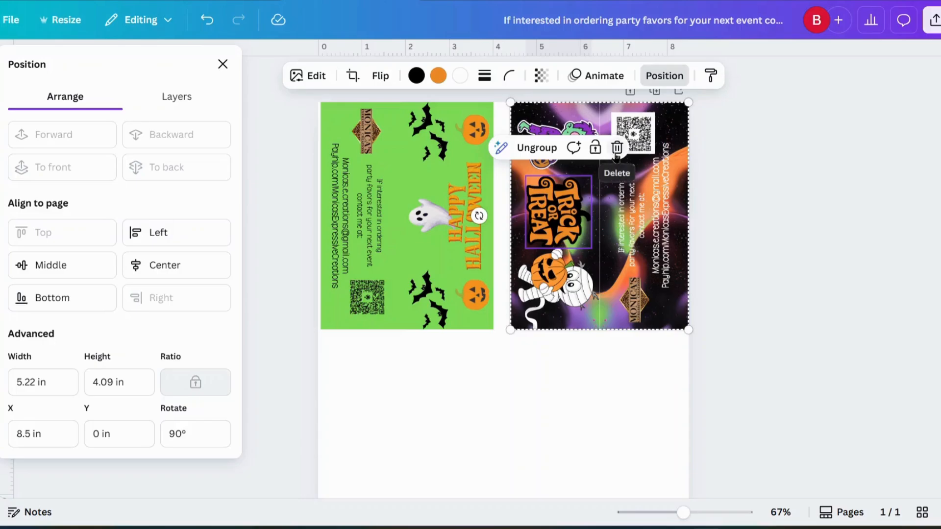
right_click(590, 227)
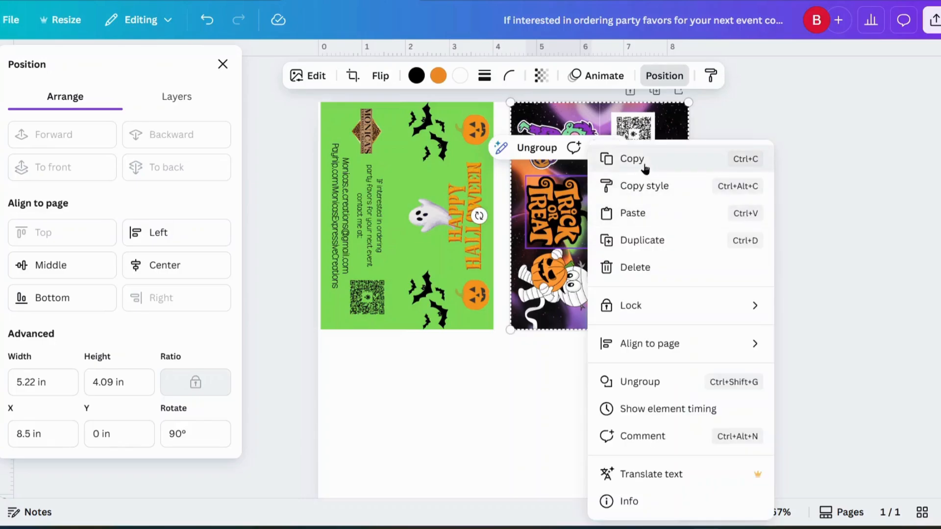
click(643, 240)
drag(629, 206, 619, 439)
click(421, 252)
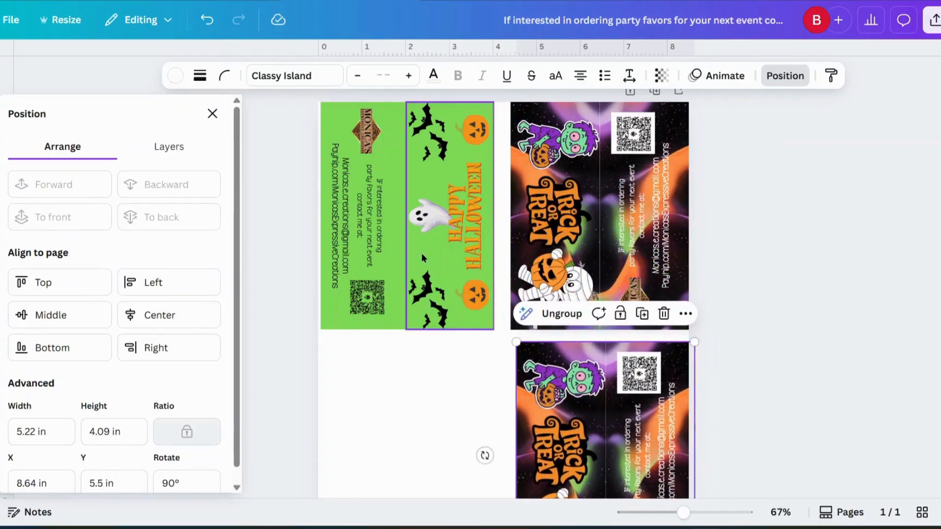
click(422, 253)
key(Escape)
Group the green card's pieces, then copy and paste it below the first green card.
scroll(285, 216, up, 1)
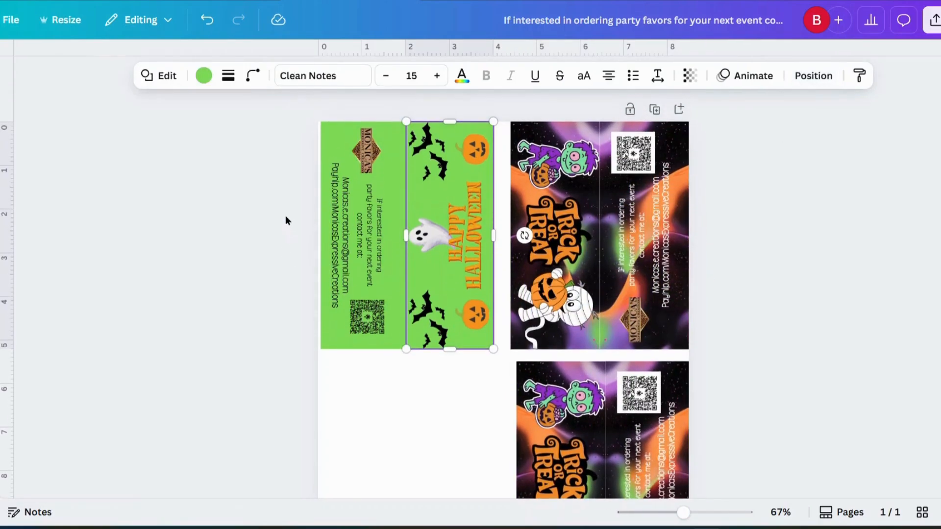
drag(300, 117, 502, 362)
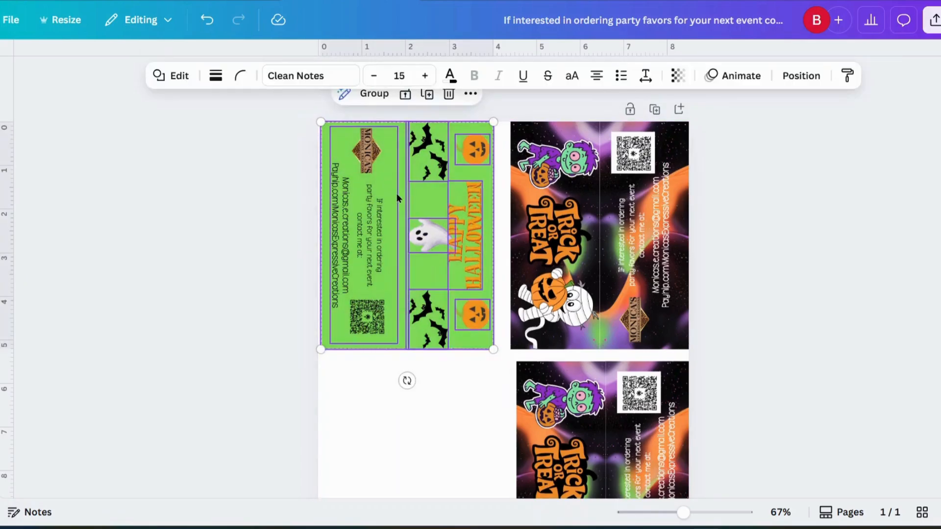
click(375, 94)
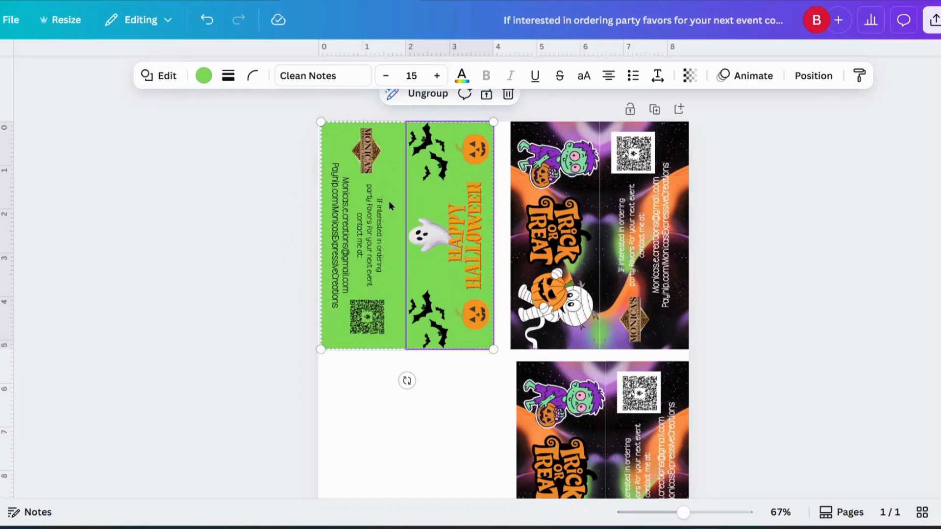
right_click(385, 187)
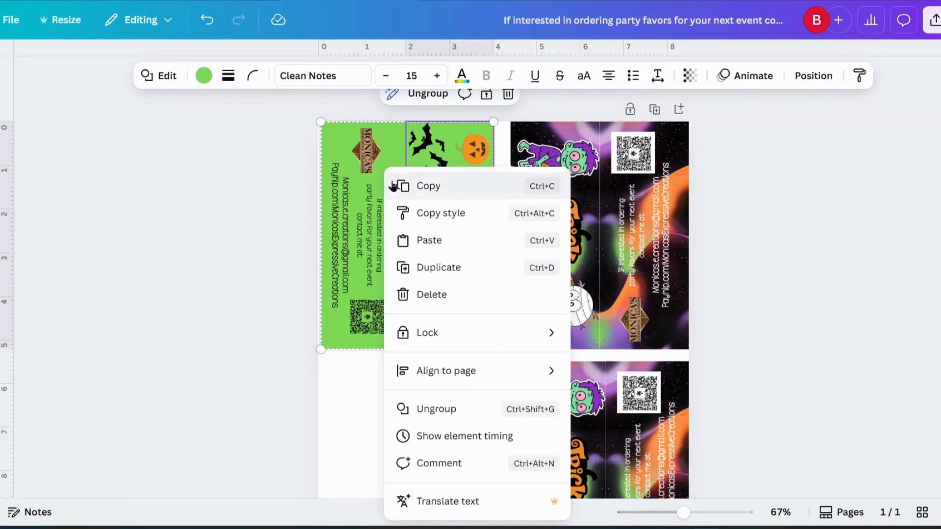
click(425, 187)
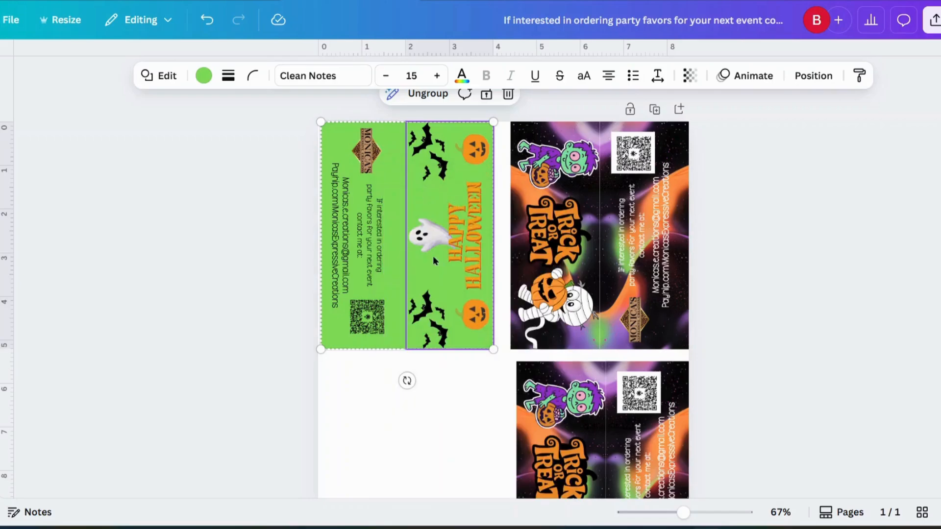
right_click(421, 297)
click(466, 242)
drag(446, 253, 432, 478)
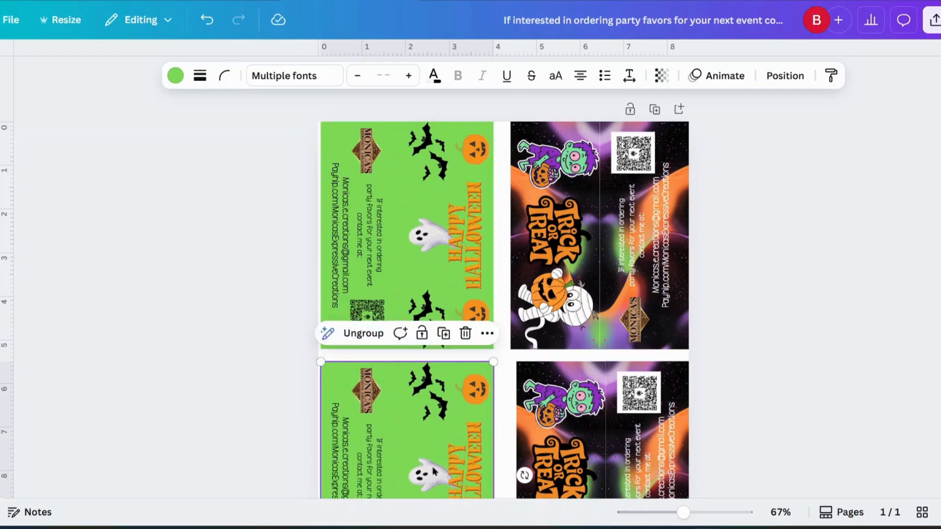
Nudge the upper and lower card rows into alignment.
scroll(431, 477, down, 3)
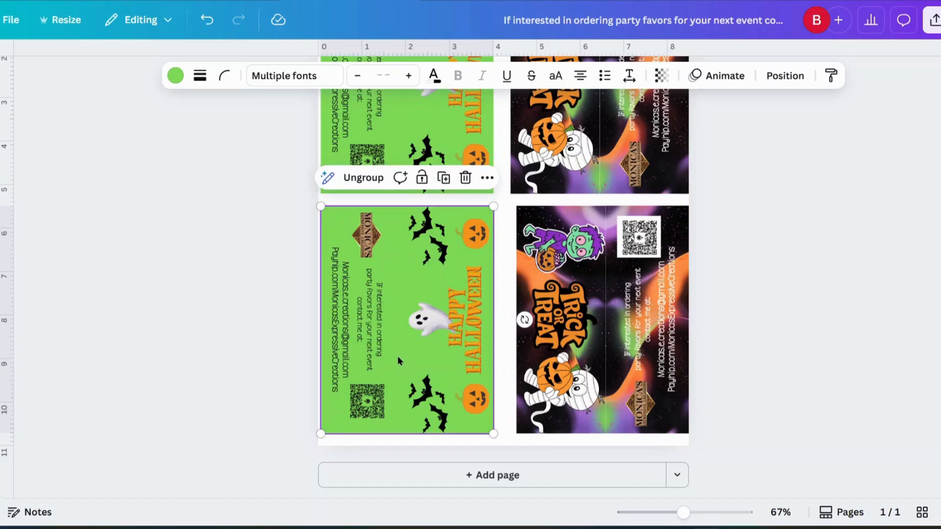
scroll(398, 361, up, 3)
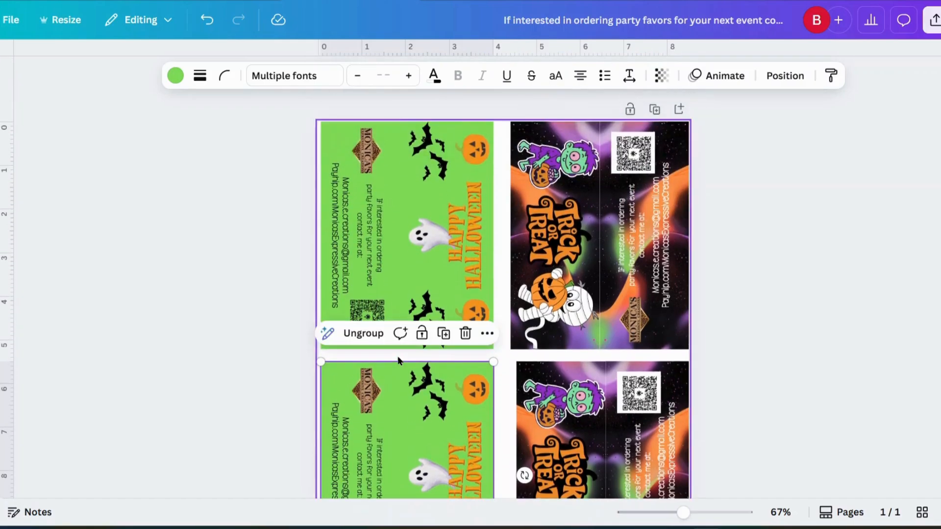
drag(421, 283, 418, 282)
scroll(428, 381, down, 1)
drag(427, 381, 425, 381)
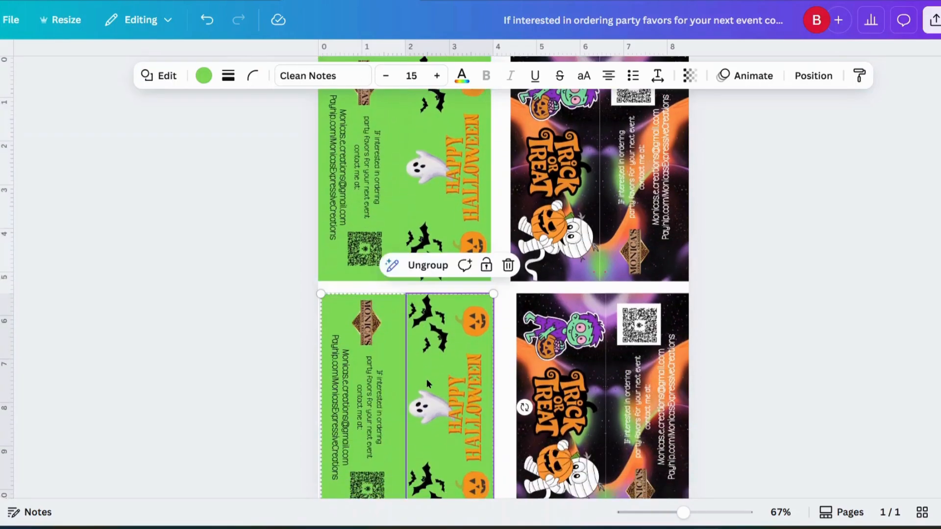
scroll(488, 362, down, 2)
drag(590, 343, 592, 342)
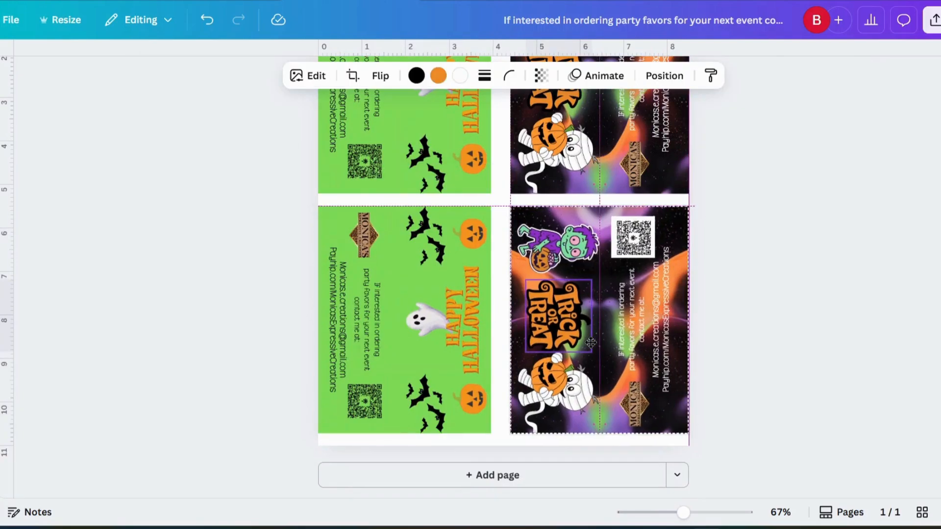
scroll(597, 338, up, 3)
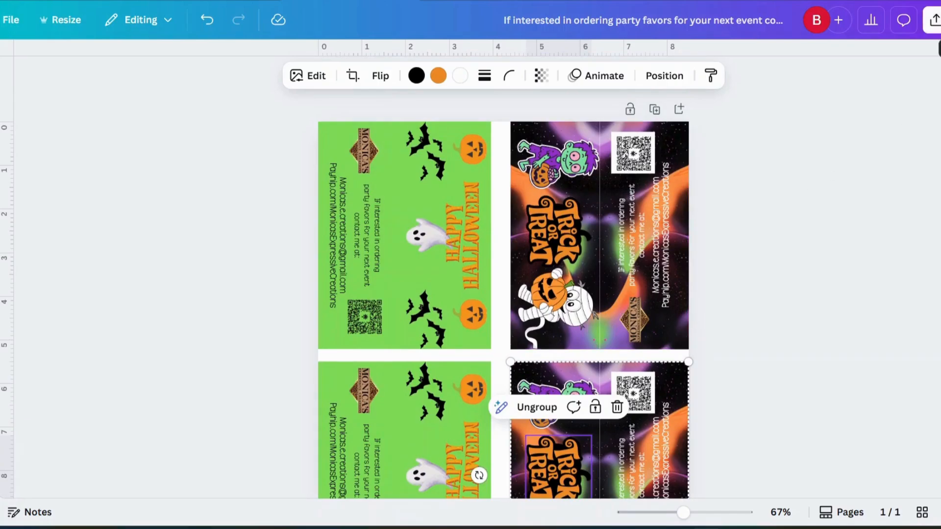
click(933, 20)
Download the design as PDF Print with the CMYK colour profile.
click(745, 300)
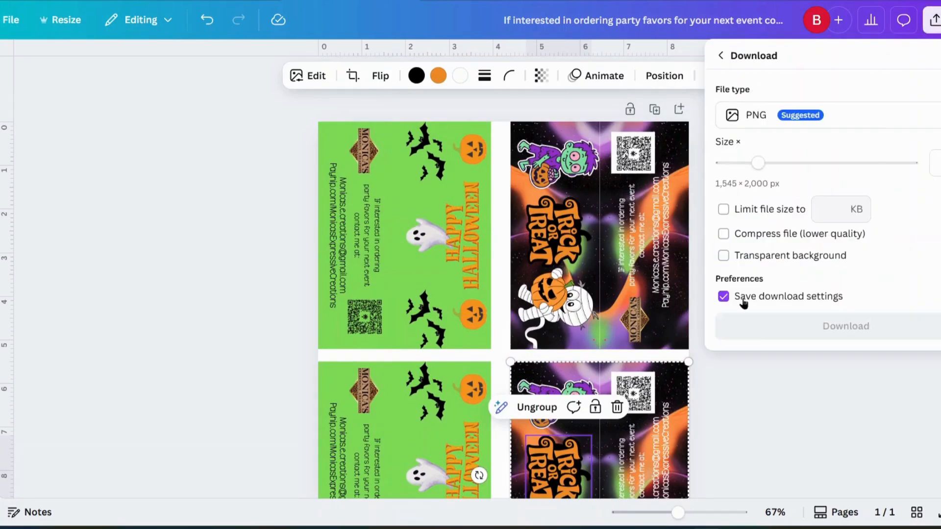
click(848, 118)
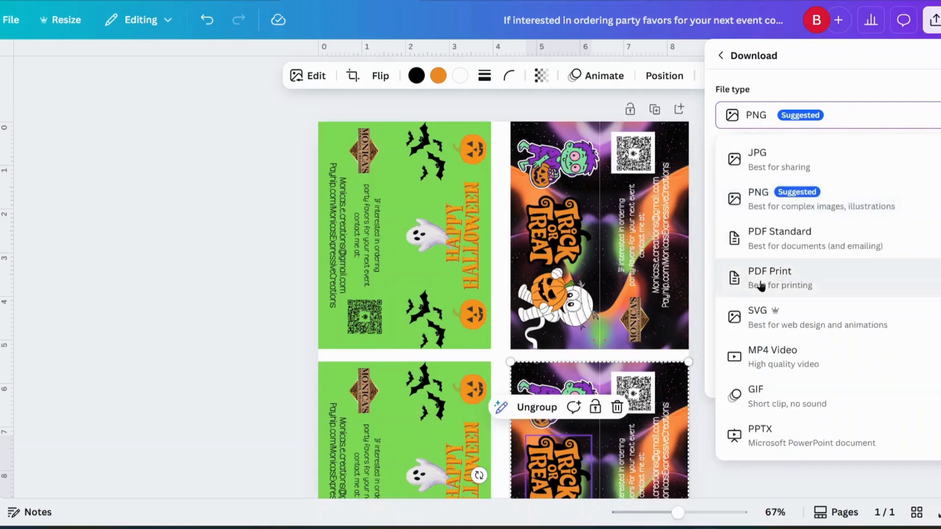
click(760, 286)
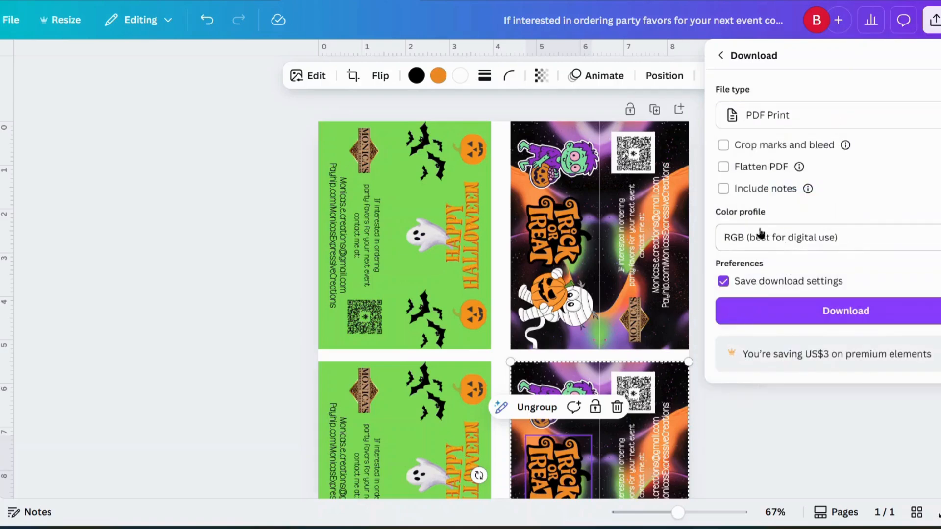
click(740, 237)
click(761, 306)
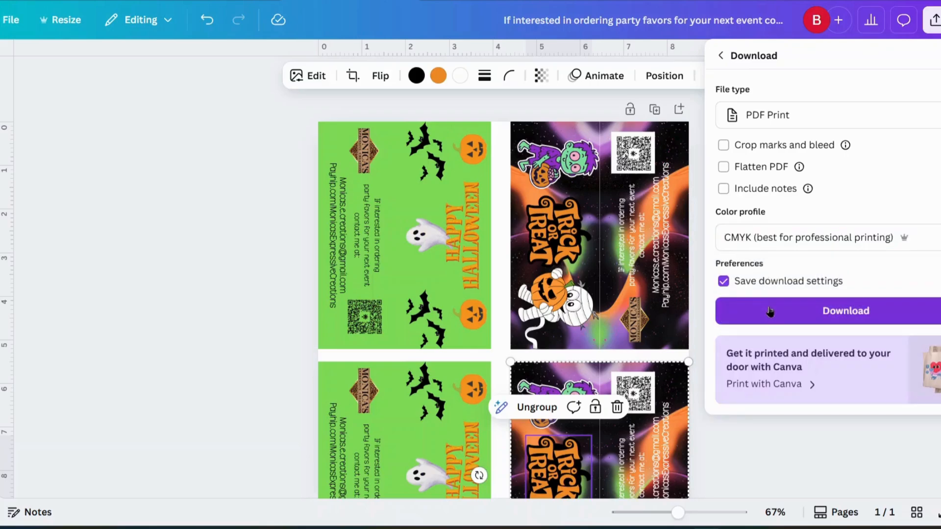
click(770, 313)
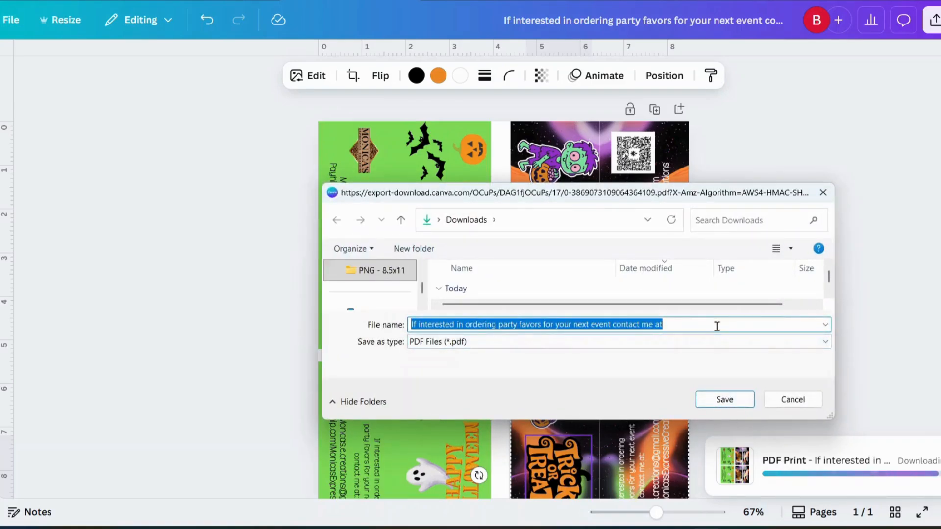
Save the file as 'Sample topper' and show it in the Downloads folder.
text(Sample )
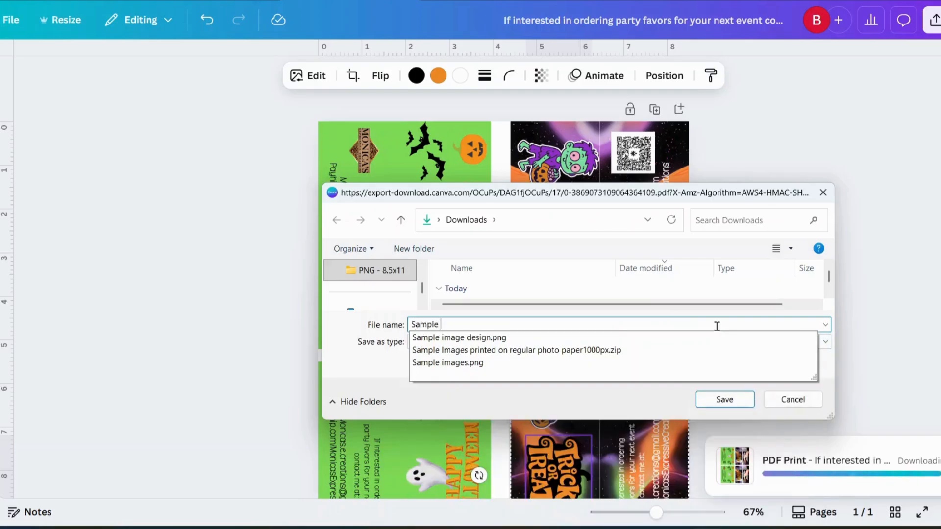
text(topper)
click(737, 397)
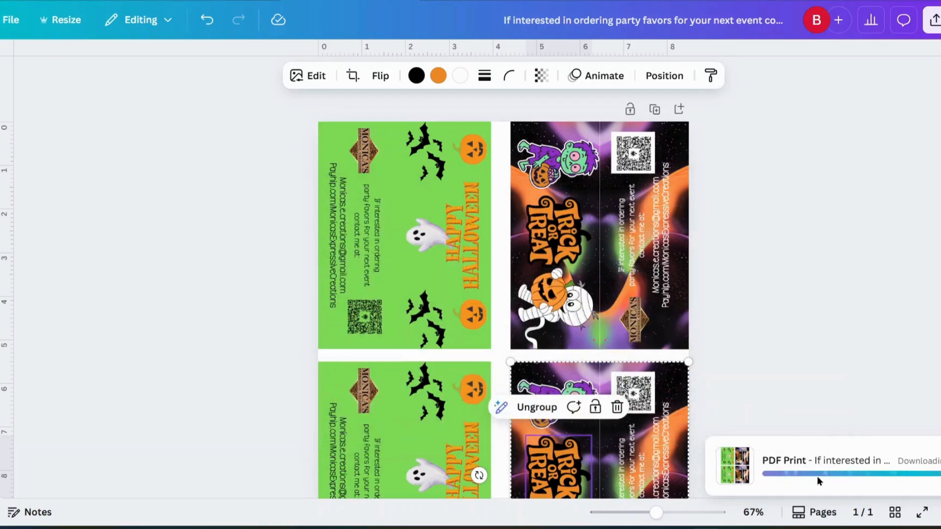
click(803, 474)
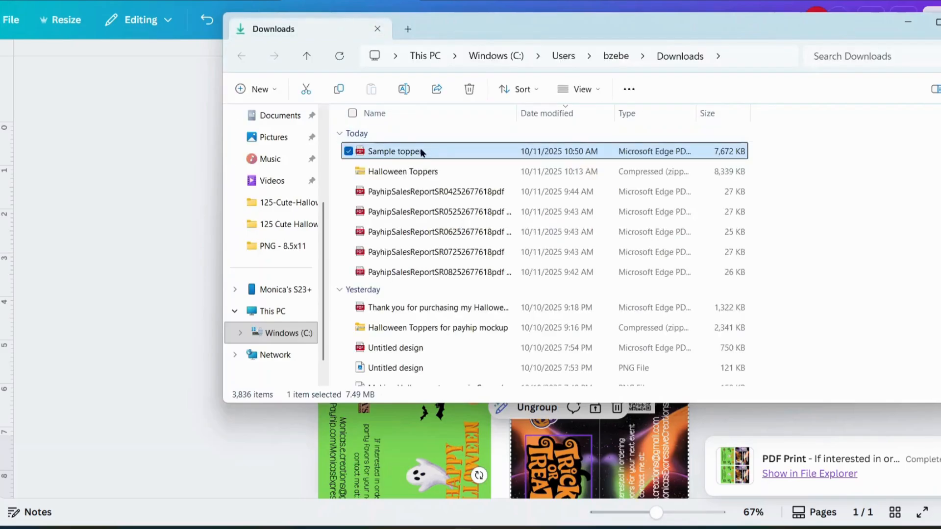
Open Sample topper.pdf from File Explorer in Edge and bring up its print options.
double_click(416, 151)
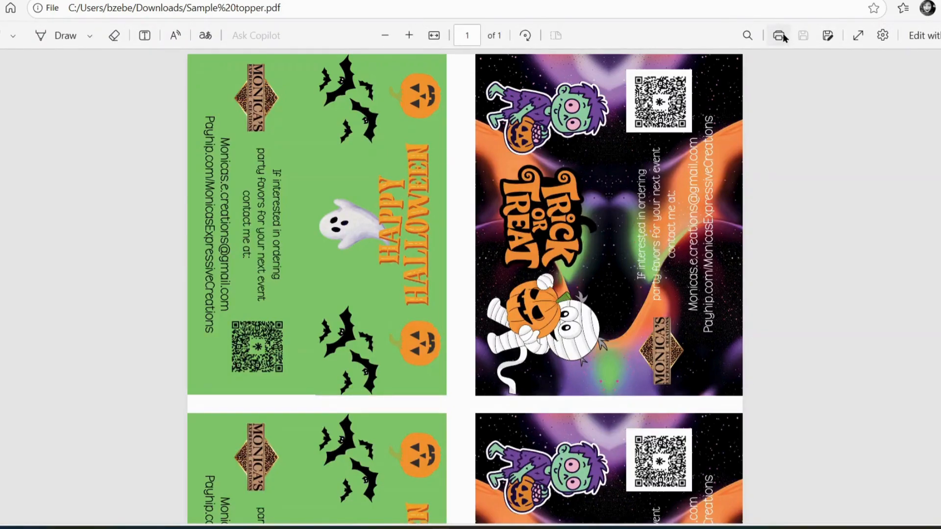
click(784, 35)
Set Edge's print scaling to Actual size instead of fit to page.
click(78, 172)
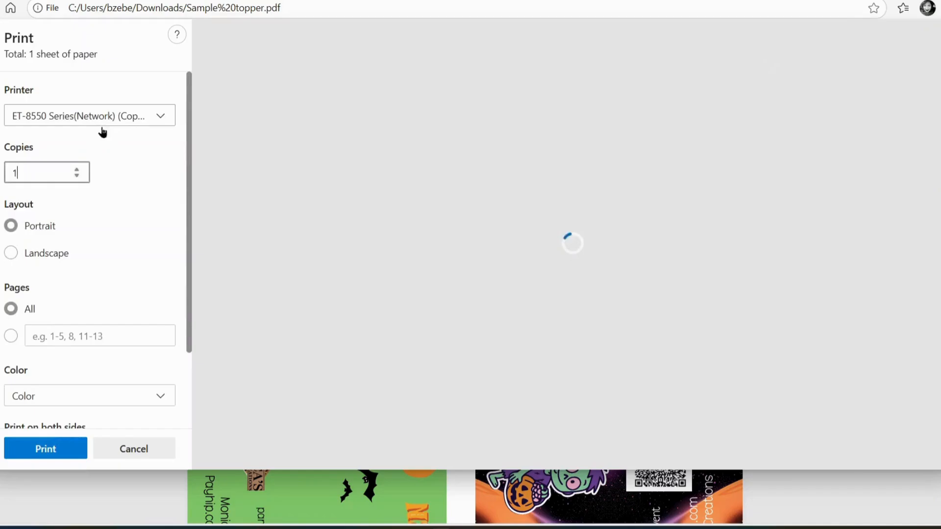
scroll(22, 350, down, 2)
click(46, 390)
scroll(42, 384, down, 5)
click(8, 295)
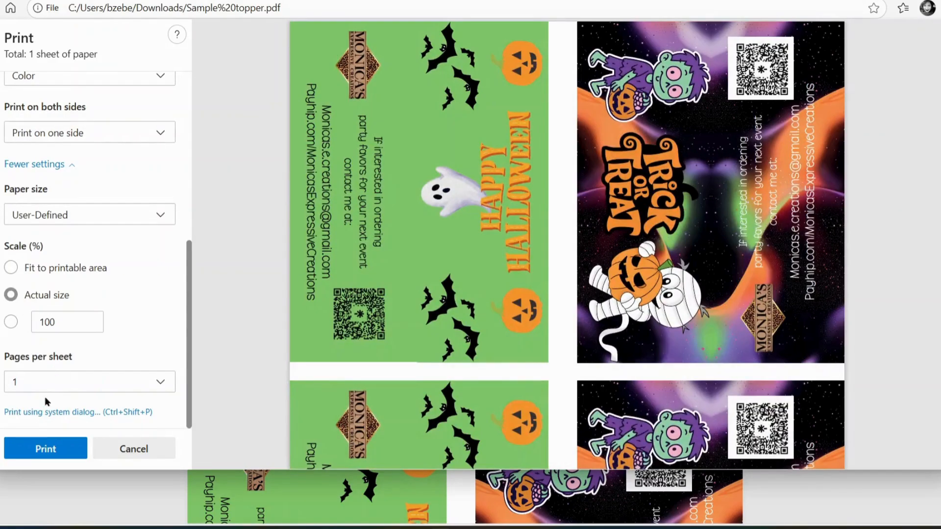
Set the printer preferences to Rear Paper Feeder, Premium Photo Paper Glossy, and High quality.
click(42, 413)
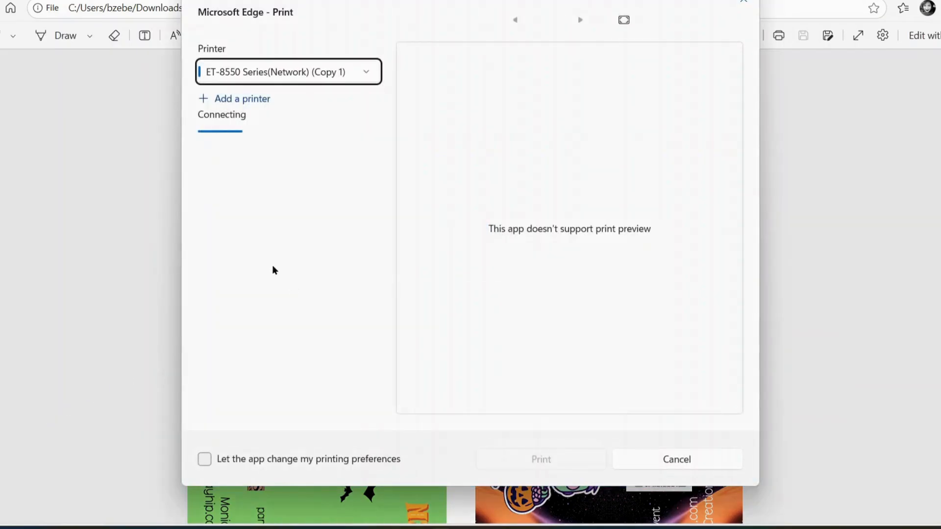
click(228, 344)
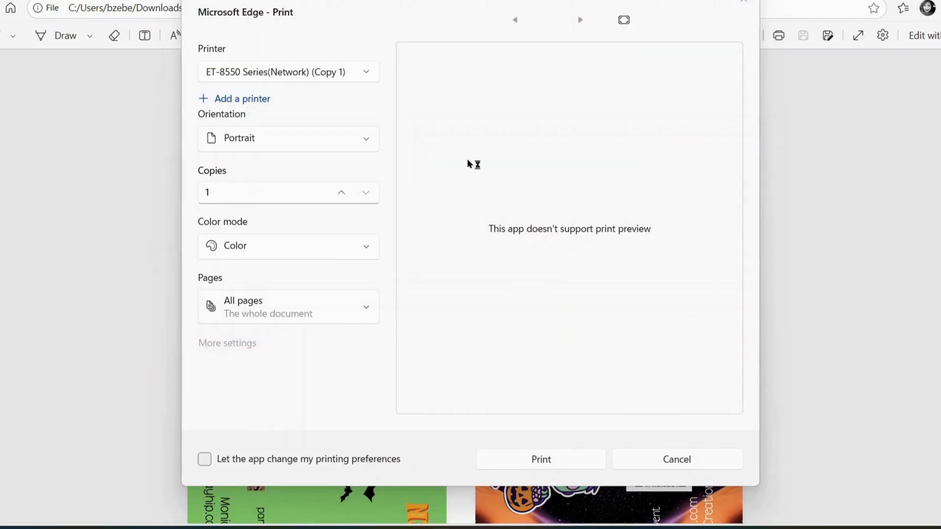
click(475, 51)
click(478, 55)
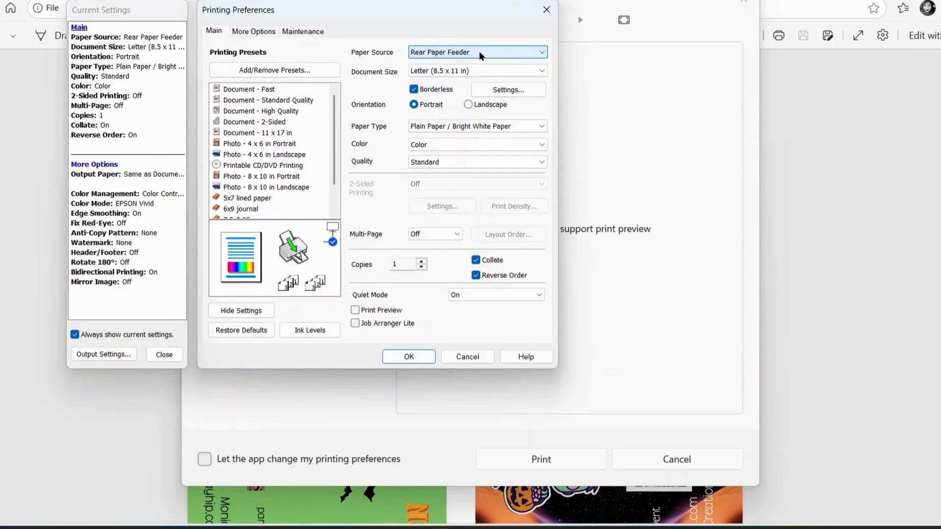
click(471, 128)
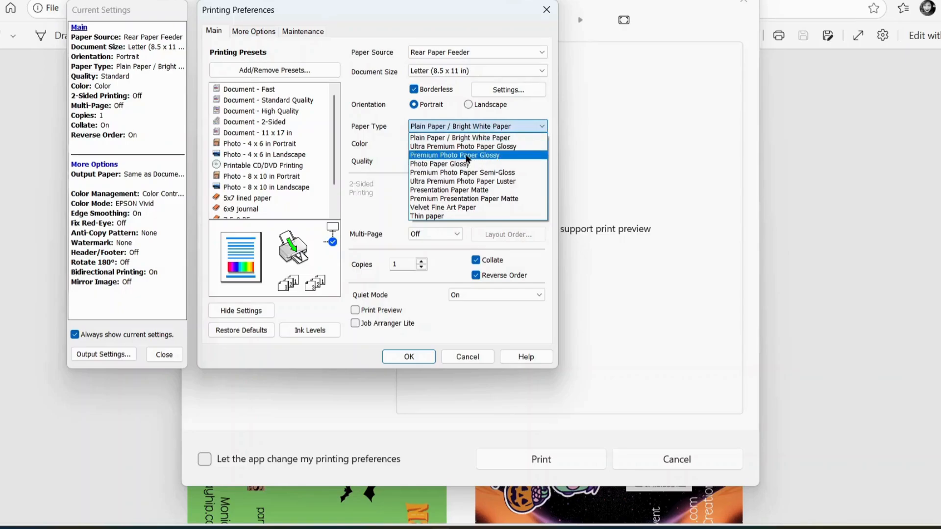
click(466, 155)
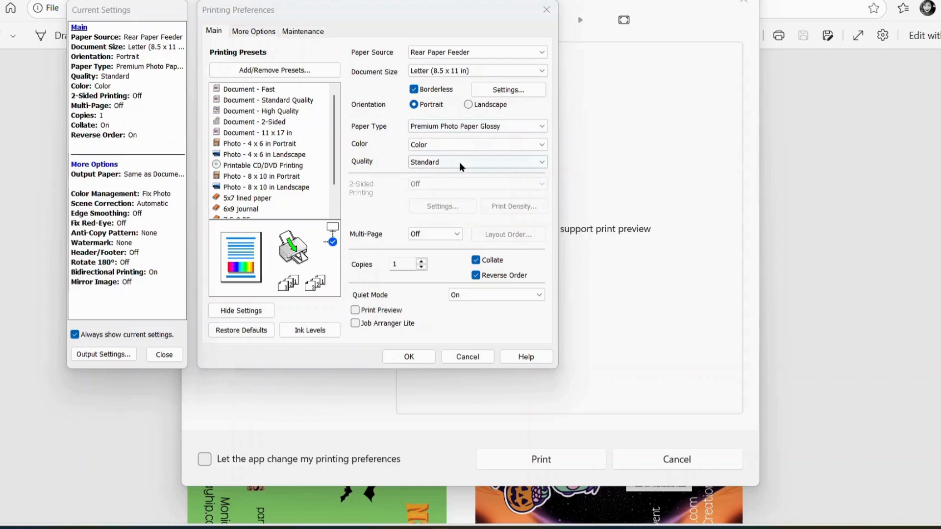
click(461, 167)
click(442, 190)
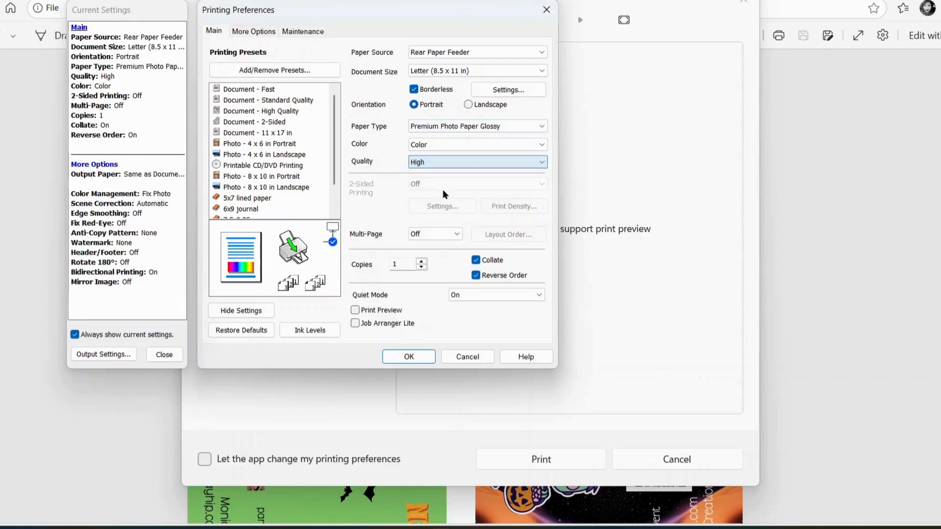
click(409, 357)
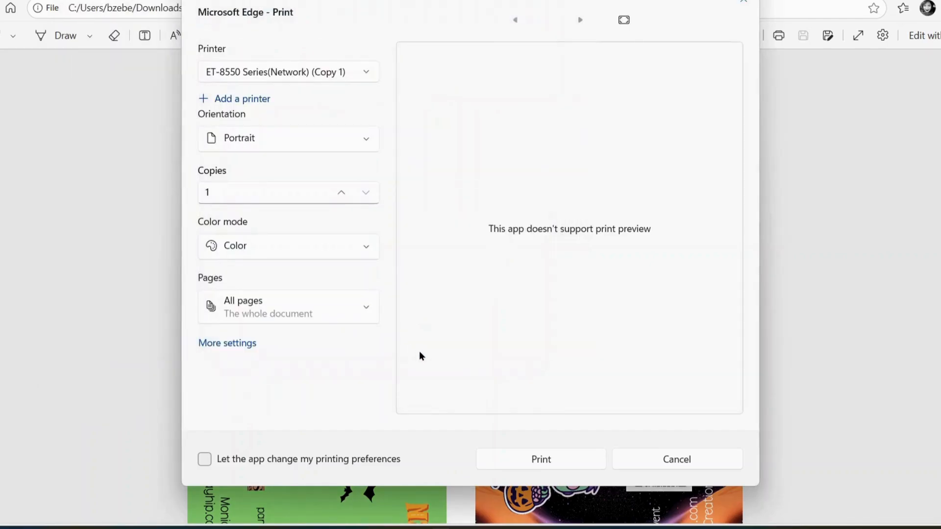